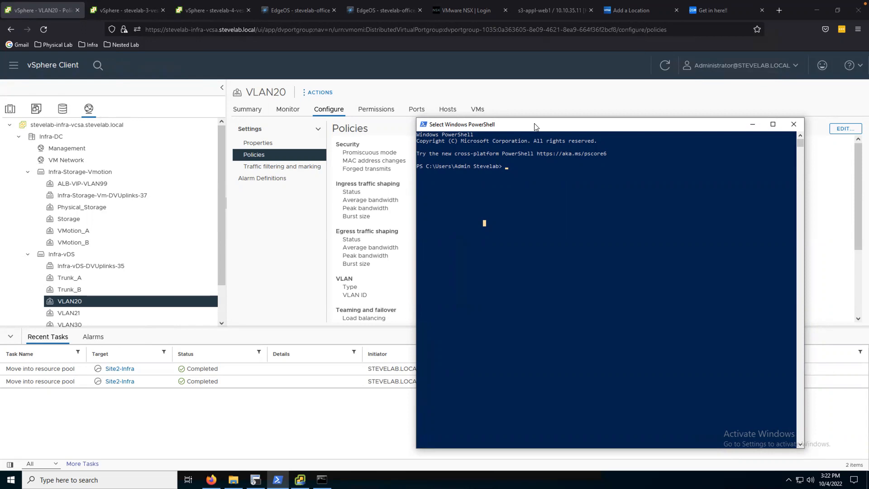
- Paste the Get/Set-MacLearn helper script into PowerShell and run it to define the functions
right_click(535, 126)
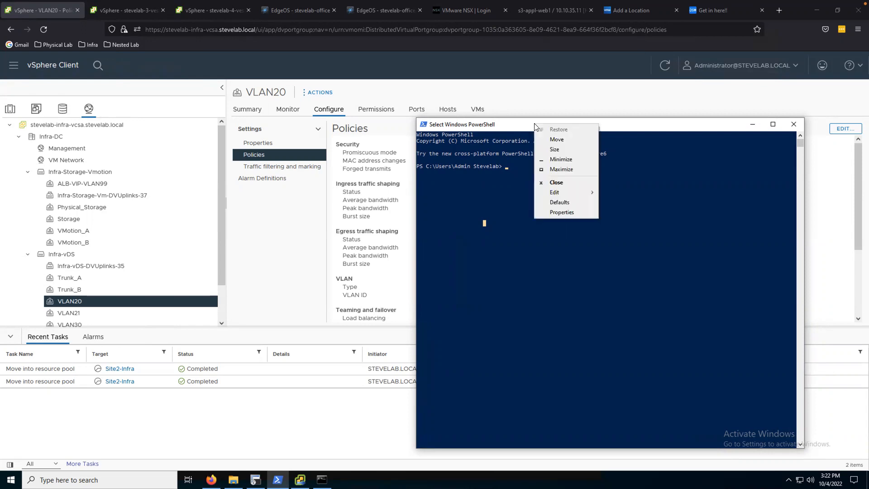
mouse_move(559, 193)
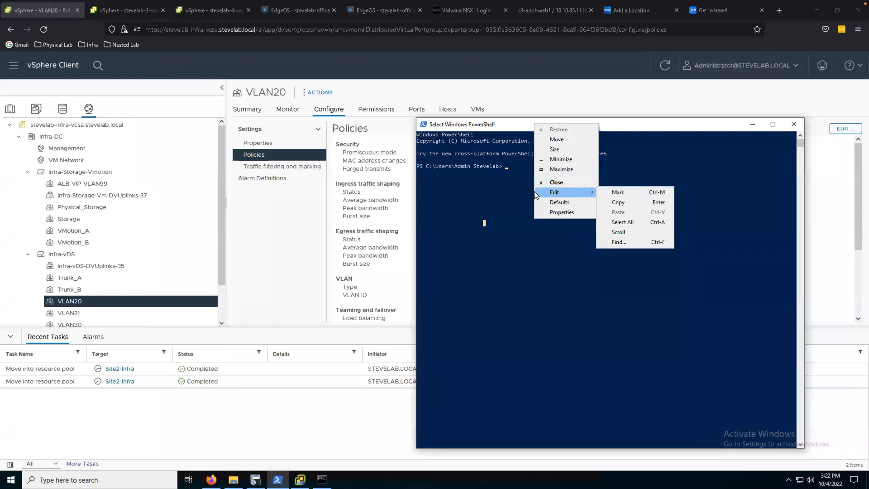
left_click(513, 185)
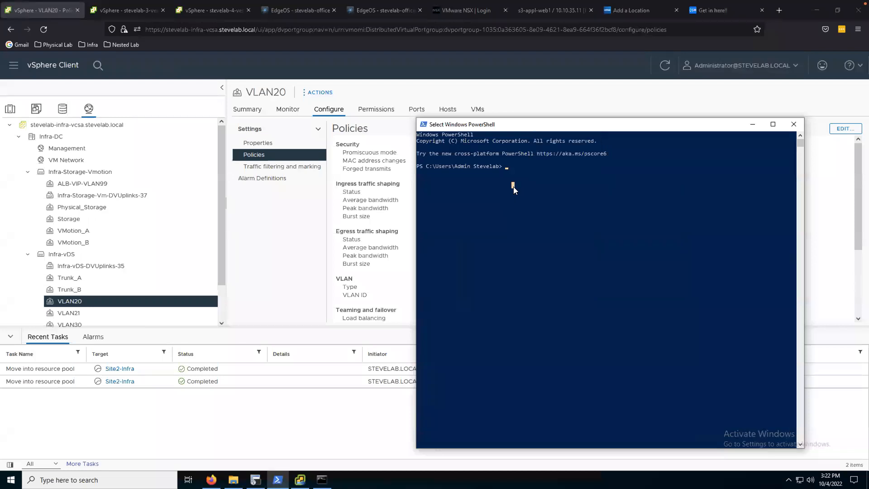
right_click(528, 167)
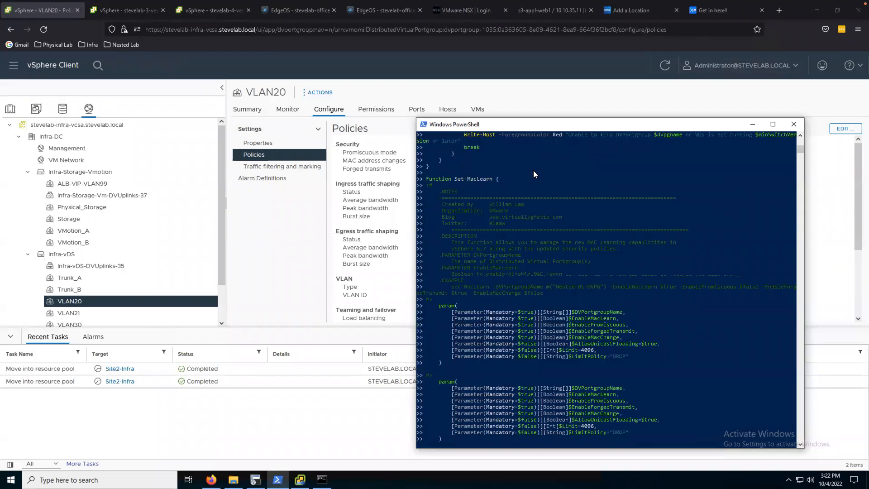
key("Return")
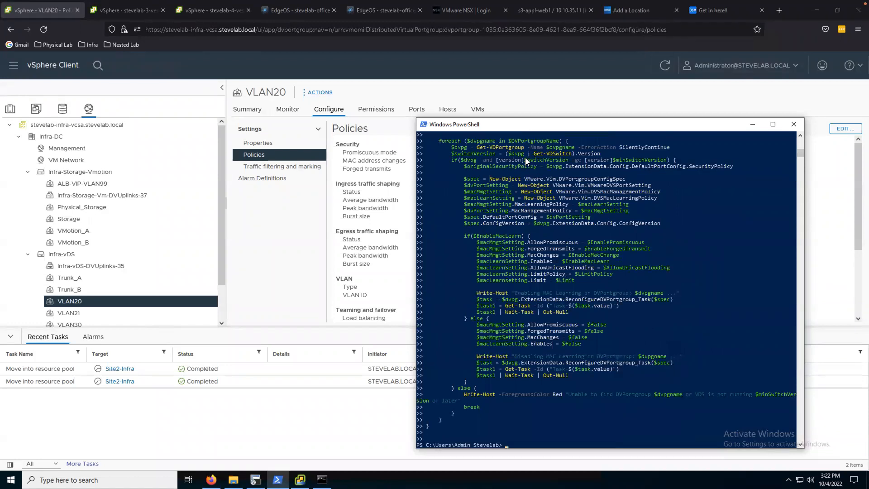
scroll(455, 211, "up", 10)
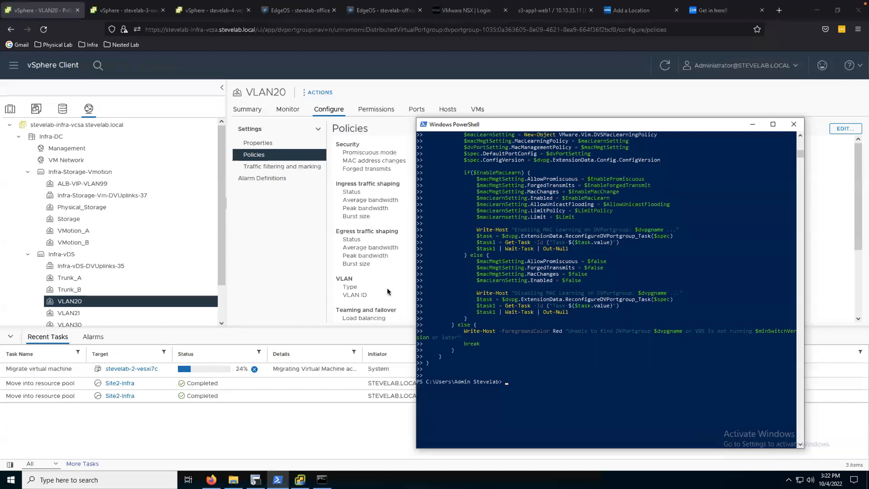
right_click(506, 123)
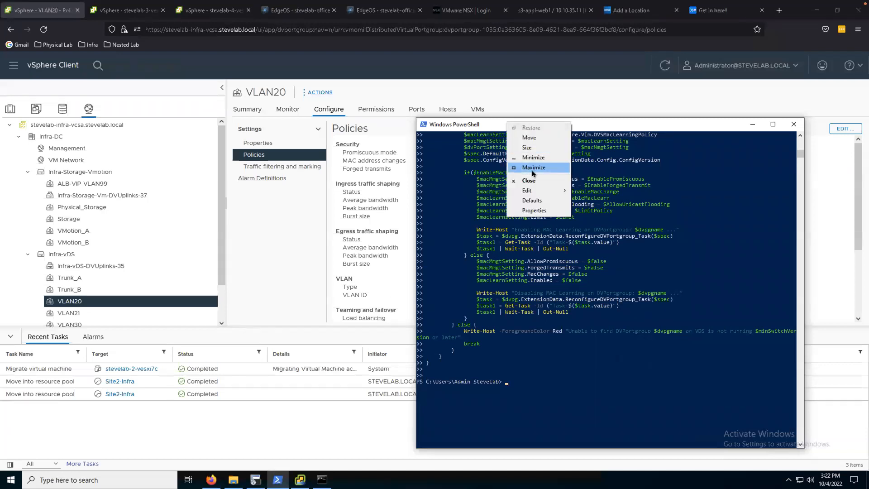
- Paste Connect-VIServer, drop the -User argument, and point -Server at stevelab-infra-vcsa.stevelab.local
mouse_move(533, 190)
left_click(592, 211)
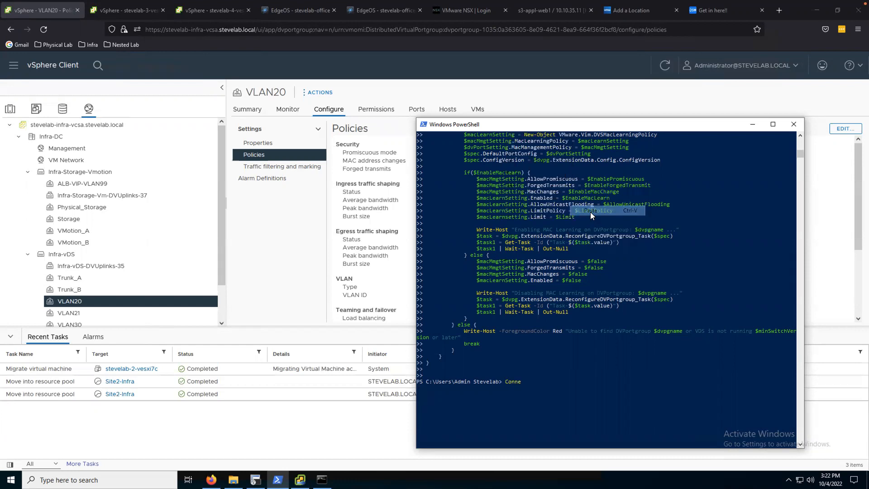
key("BackSpace")
key("BackSpace")
key("BackSpace")
key("BackSpace")
key("BackSpace")
key("BackSpace")
key("BackSpace")
key("BackSpace")
key("BackSpace")
key("BackSpace")
key("BackSpace")
key("BackSpace")
key("BackSpace")
key("BackSpace")
key("BackSpace")
key("BackSpace")
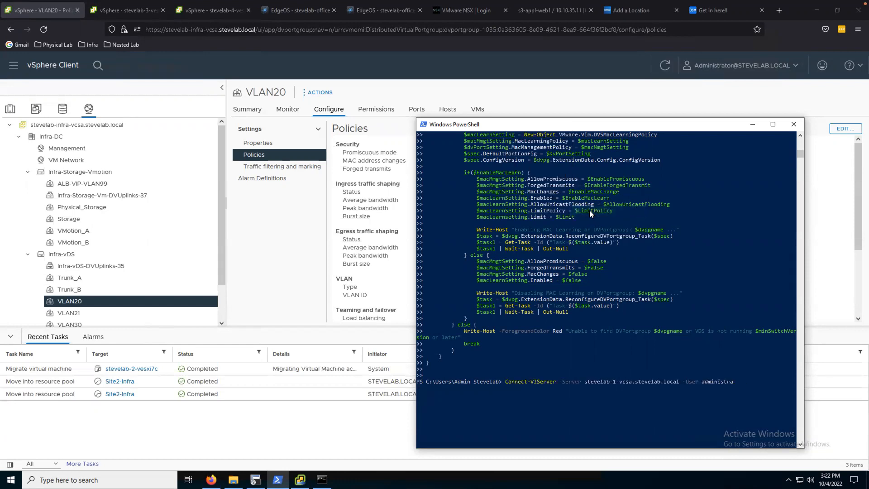
key("BackSpace")
key("BackSpace")
key("BackSpace")
key("BackSpace")
key("BackSpace")
key("Right")
key("Right")
key("Right")
key("Right")
key("BackSpace")
key("BackSpace")
key("BackSpace")
key("BackSpace")
key("BackSpace")
type("infra-vcsa")
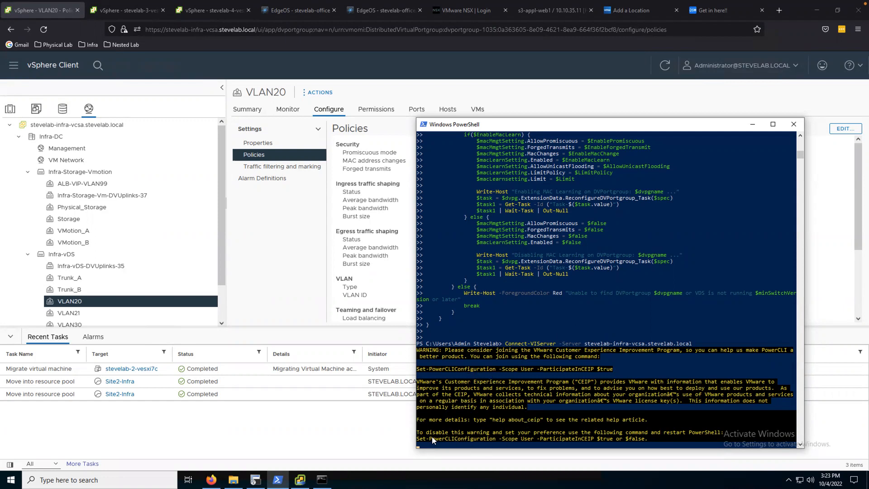
- Clear stray console text selections so the command proceeds, then check the vCenter installer's progress
left_click(519, 433)
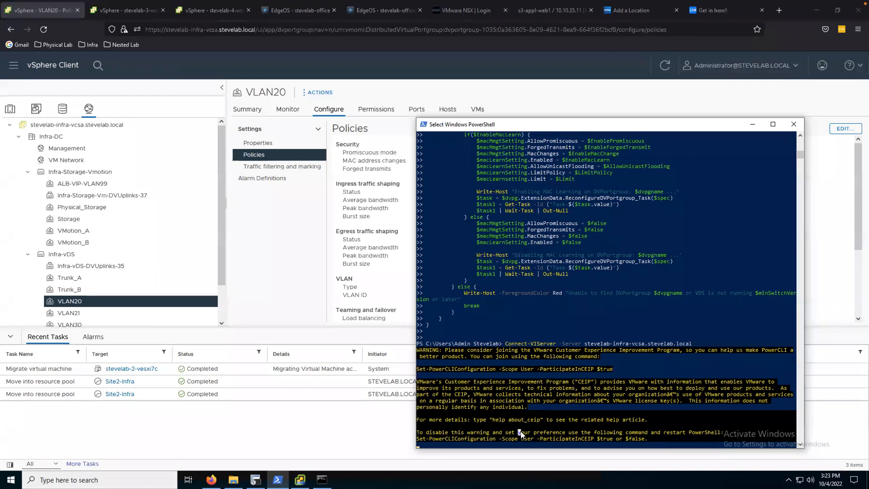
key("Return")
left_click(509, 433)
key("Return")
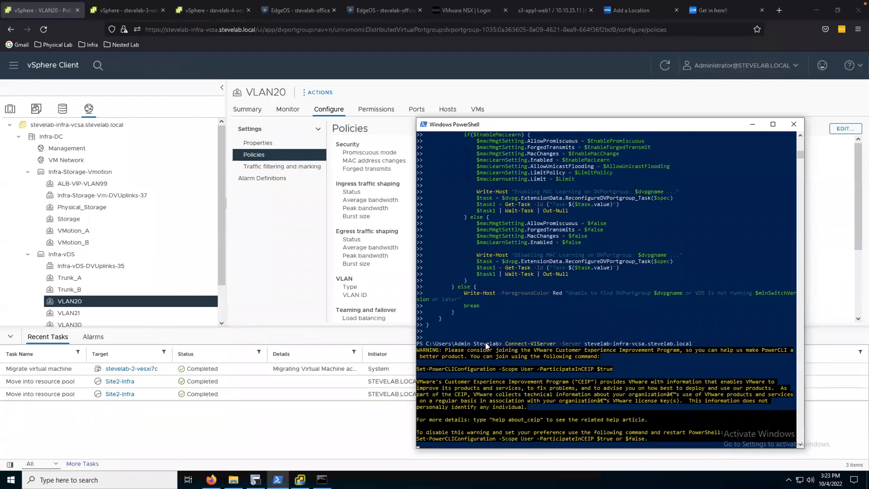
left_click(541, 330)
key("Return")
left_click(300, 479)
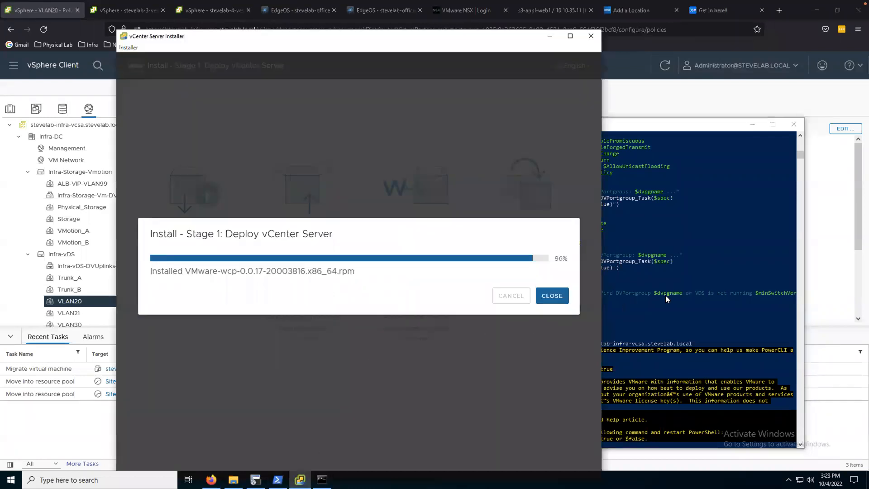
- Enter the vCenter administrator user name and password in the credential prompt and confirm
left_click(642, 305)
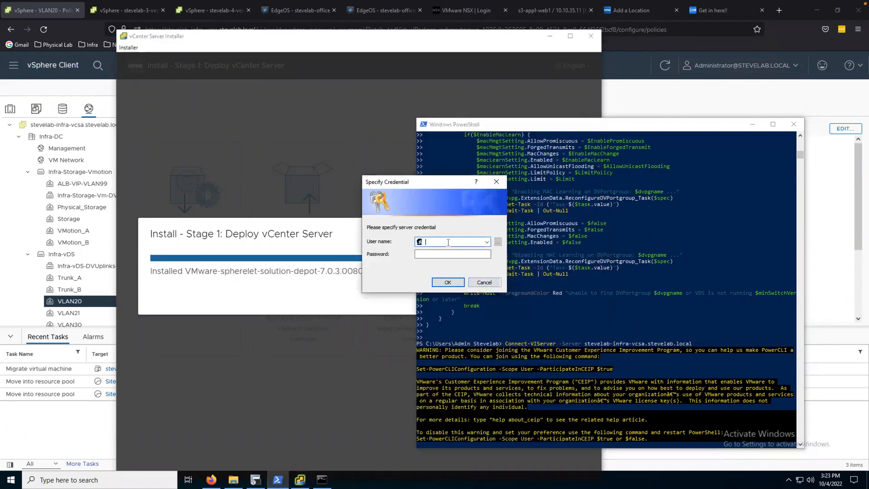
type("ad")
type("ministrator")
type("@stevelab.")
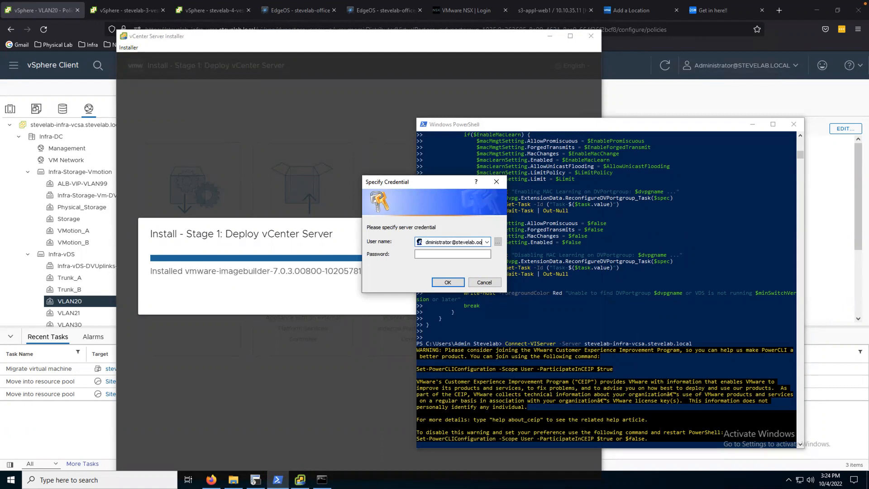
type("local")
key("Tab")
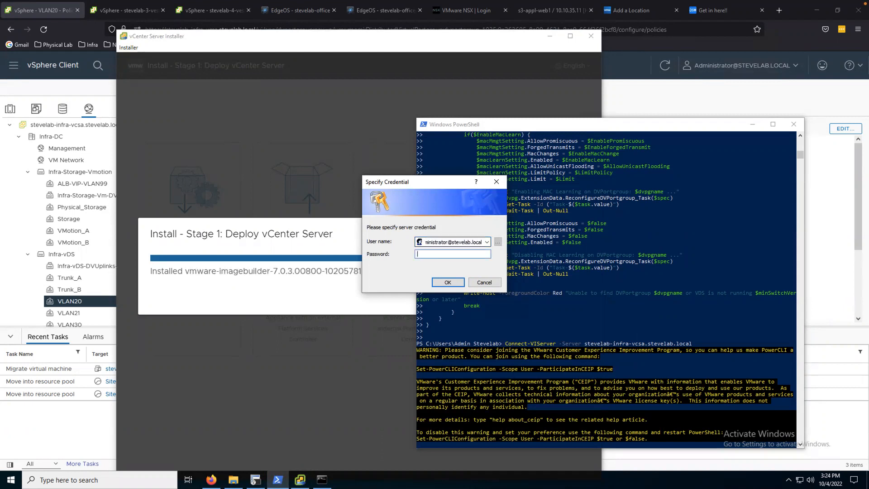
type("••••••••••••••")
left_click(447, 282)
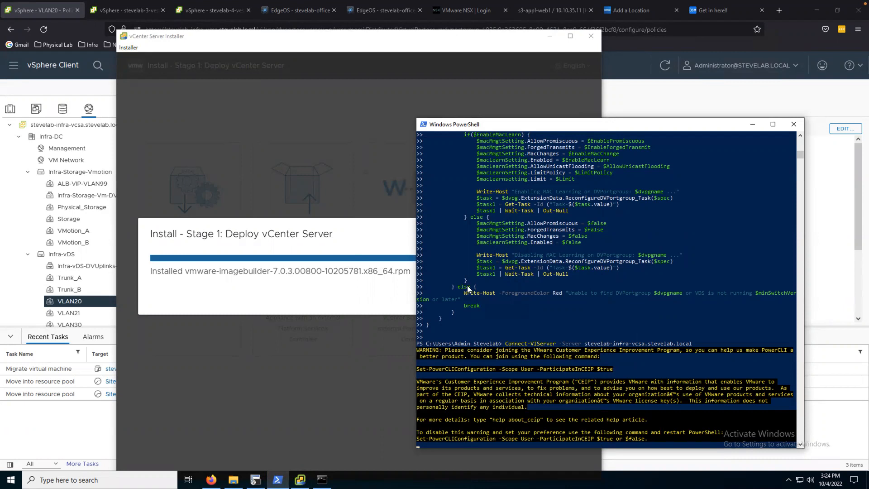
left_click(616, 323)
- Run get-MacLearn for port group VLAN30, showing MAC learning enabled
key("Return")
key("Return")
key("Return")
key("Return")
key("Return")
key("Return")
key("Return")
key("Return")
key("Return")
key("Return")
key("Return")
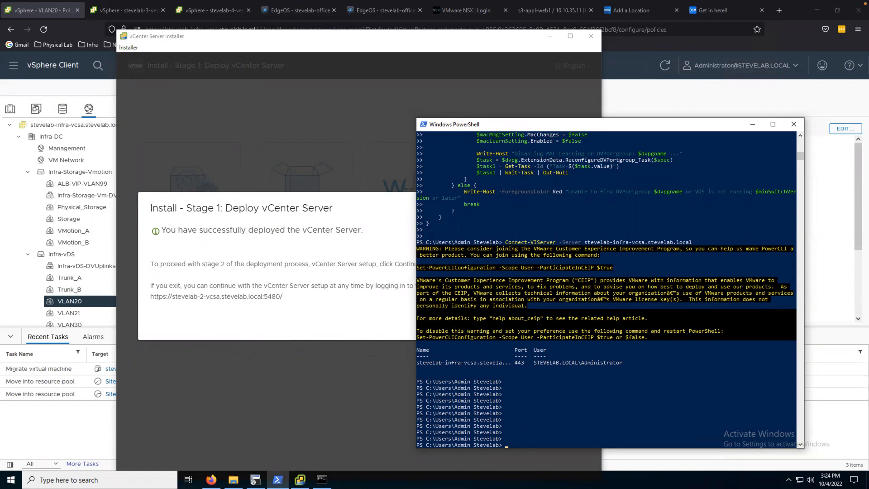
middle_click(551, 388)
scroll(561, 155, "up", 15)
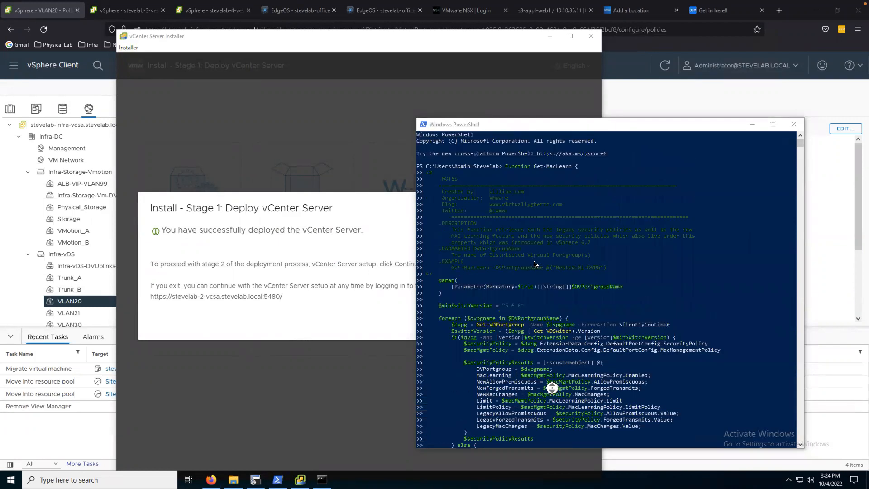
left_click(528, 127)
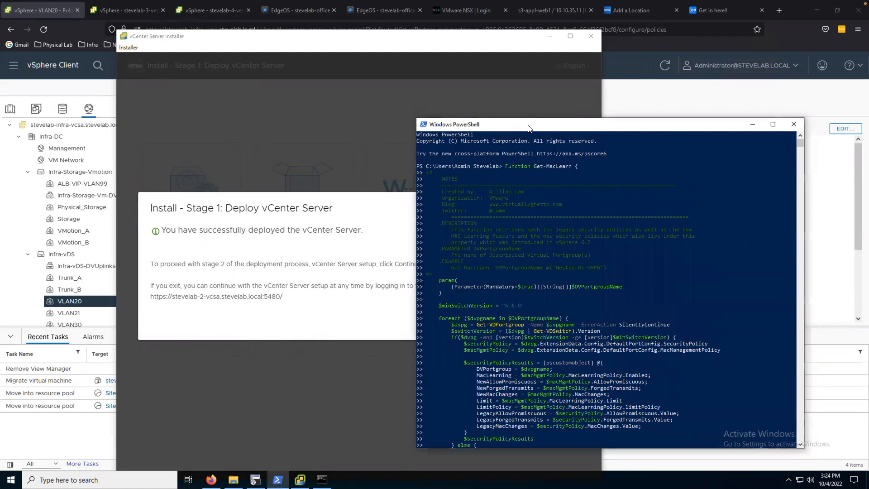
right_click(529, 128)
mouse_move(547, 195)
left_click(610, 214)
key("Left")
key("Left")
key("Left")
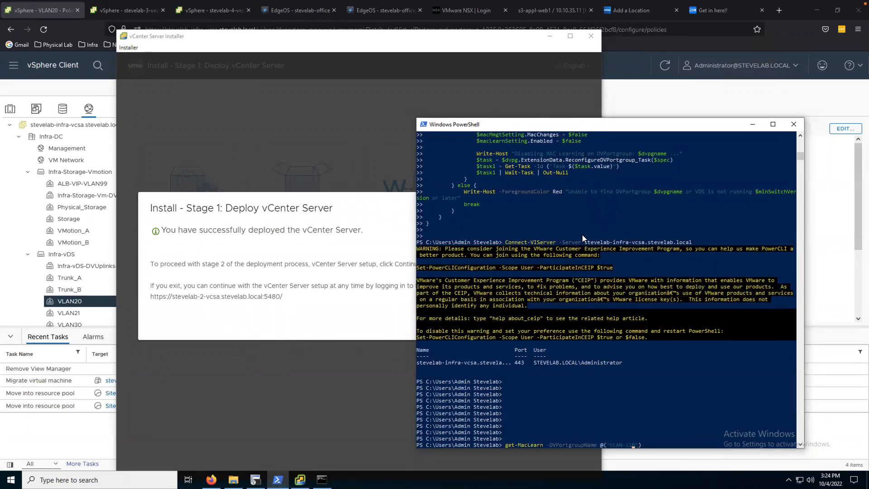
key("BackSpace")
key("BackSpace")
key("BackSpace")
type("3")
key("Return")
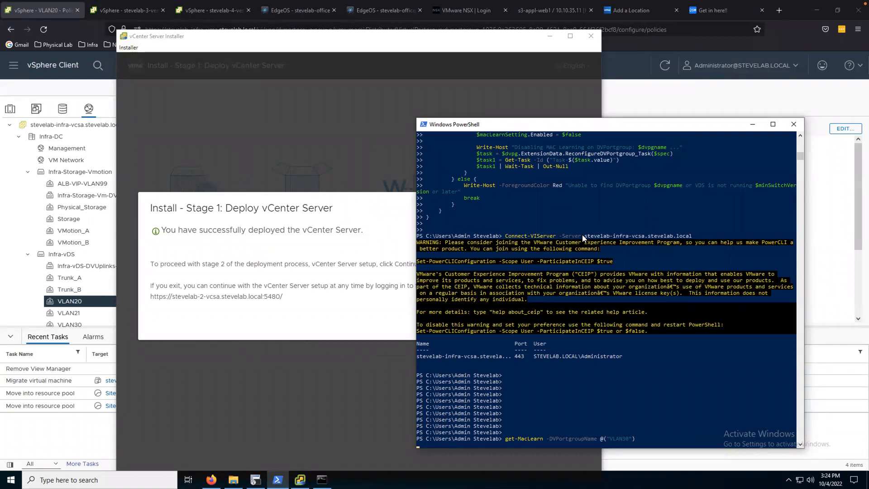
- Rerun the query for VLAN20, showing MAC learning disabled, then clear the prompt
key("Up")
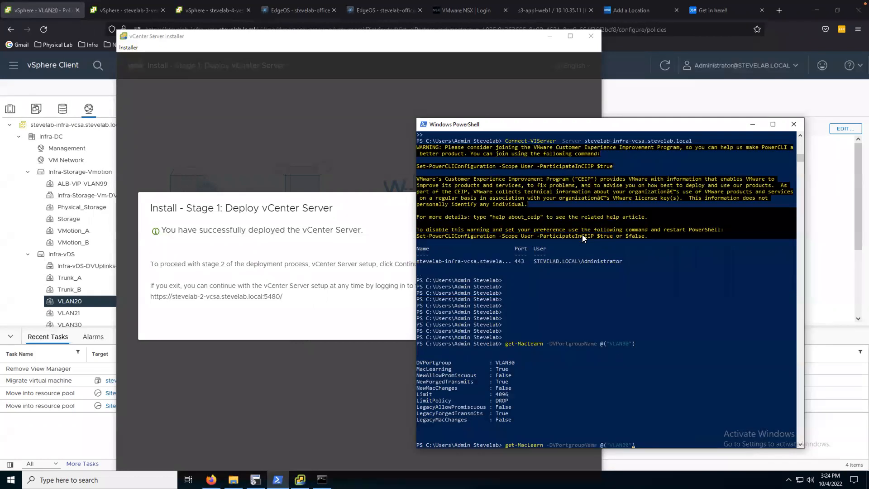
key("BackSpace")
type("2")
key("Return")
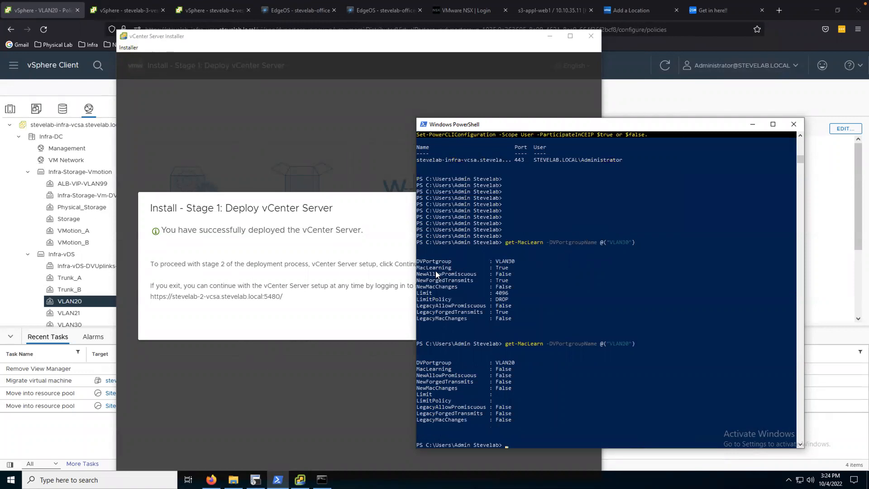
key("Up")
key("Escape")
- Paste and run Set-MacLearn to enable MAC learning on VLAN20
right_click(519, 125)
mouse_move(547, 193)
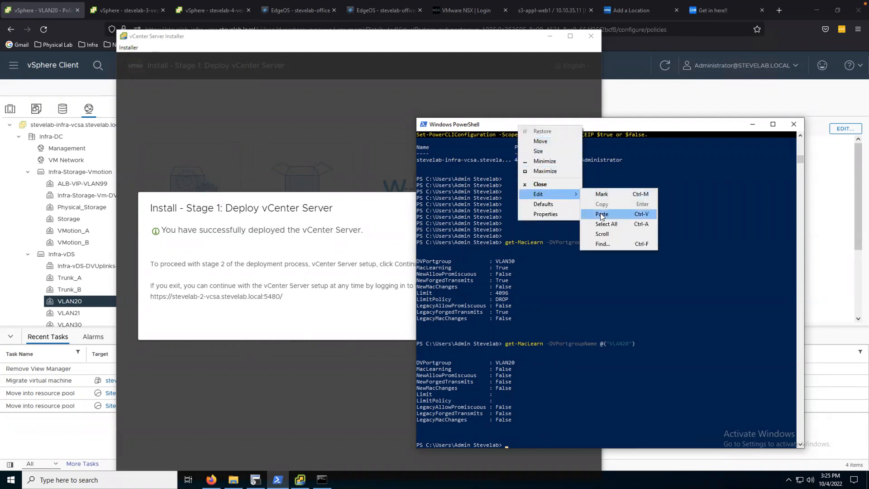
left_click(601, 213)
key("Return")
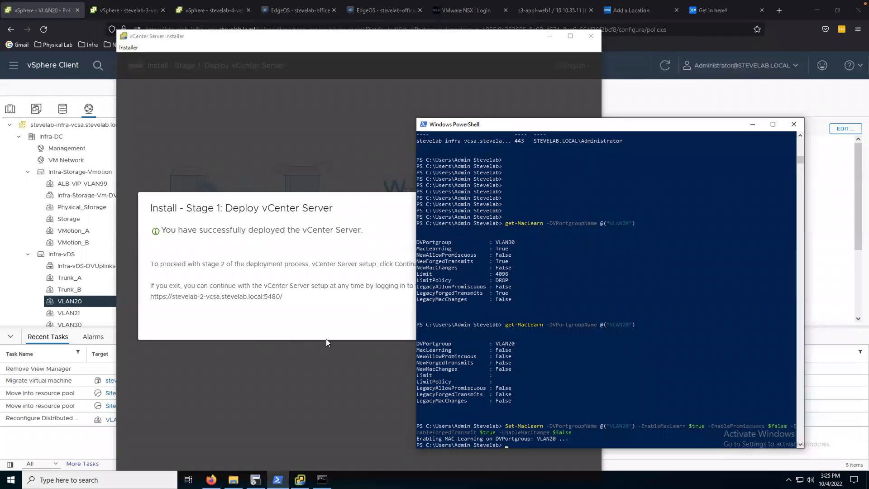
- Re-ping stevelab-2-vesxi7a in Command Prompt, now getting 4 of 4 replies
left_click(322, 479)
left_click(258, 263)
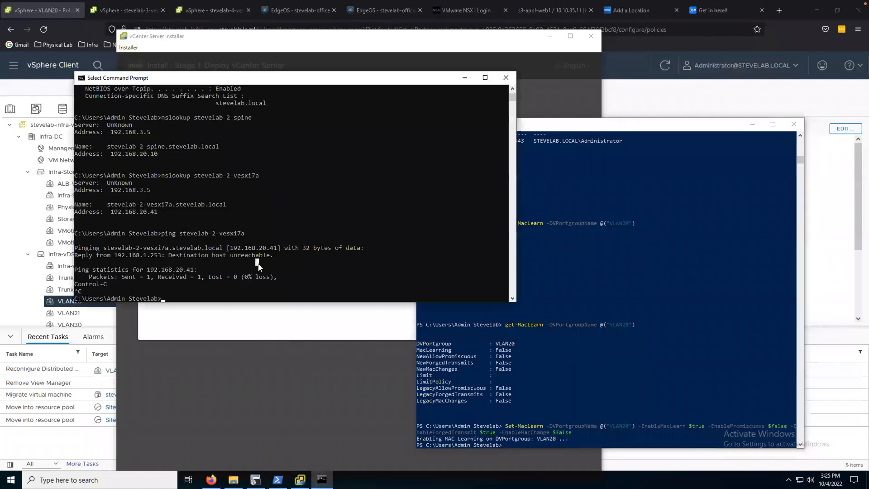
key("Escape")
key("Up")
key("Return")
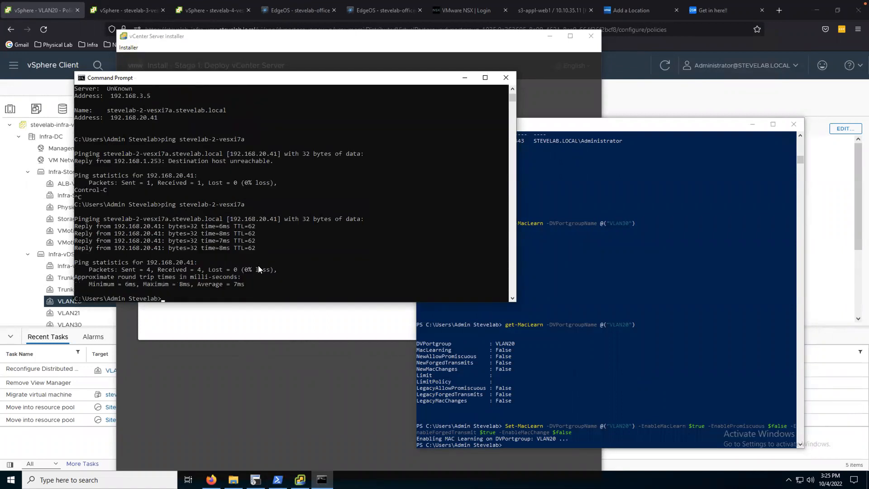
key("Return")
- Move the Command Prompt window aside and close it
left_click_drag(123, 85, 62, 93)
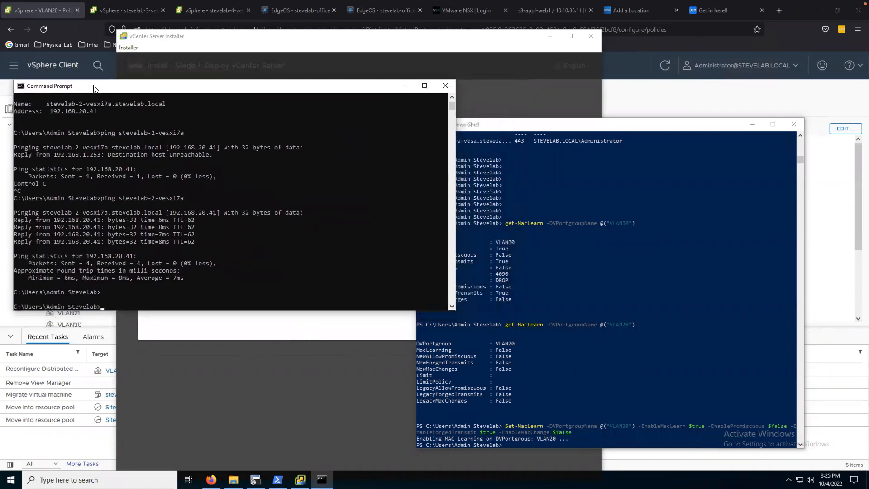
left_click(580, 160)
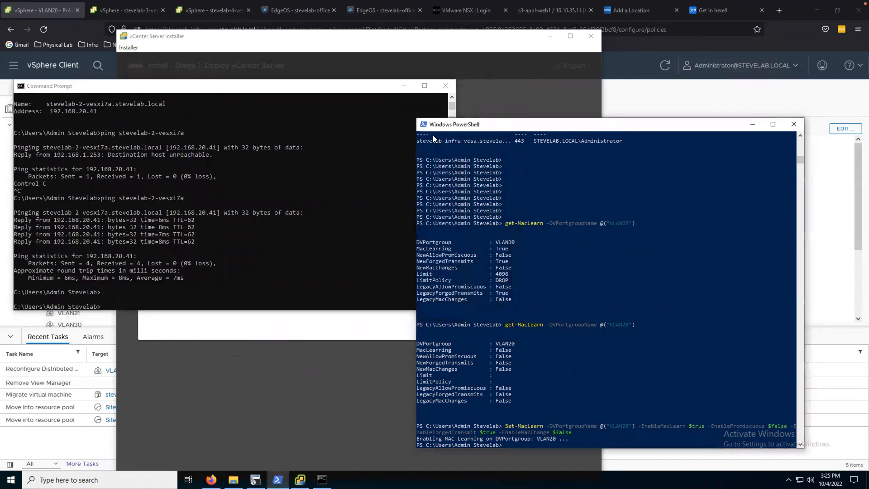
left_click(445, 86)
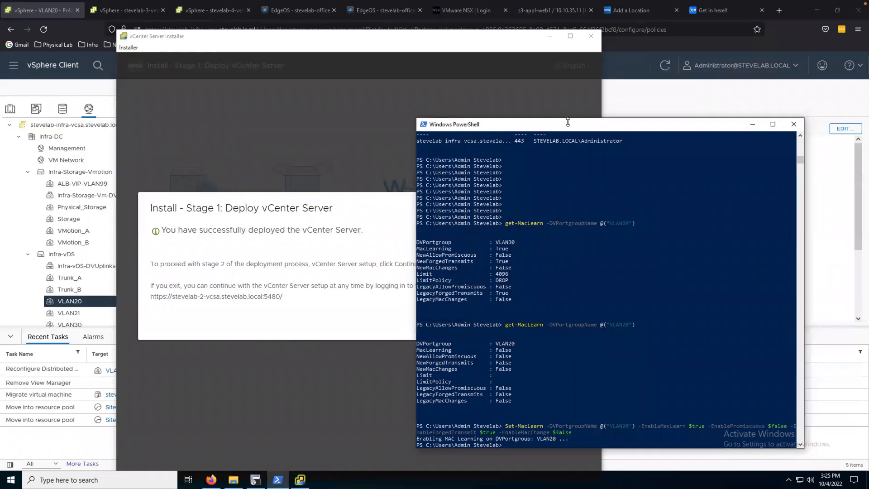
- Close PowerShell and continue the installer into stage 2 past the introduction
left_click(793, 123)
left_click(534, 319)
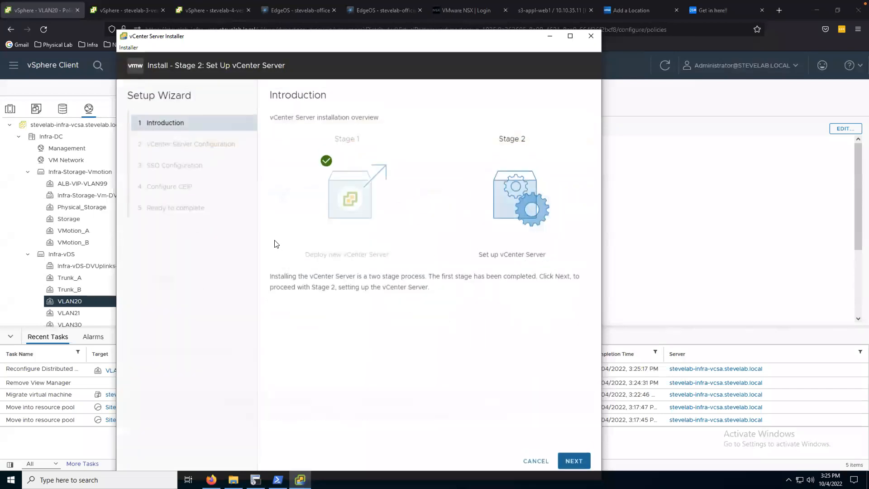
left_click(566, 461)
- Set time synchronization to NTP server pool.ntp.org and enable SSH access, then continue
left_click(427, 121)
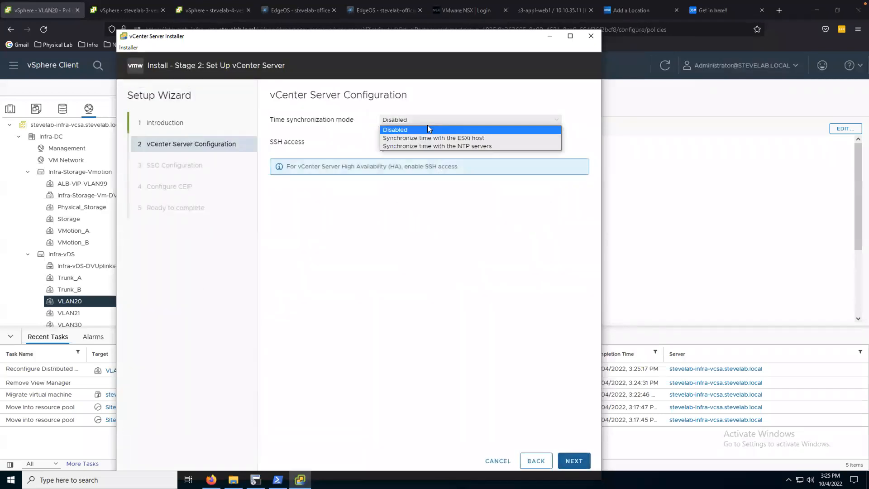
left_click(406, 144)
left_click(421, 148)
type("pool.ntp.op")
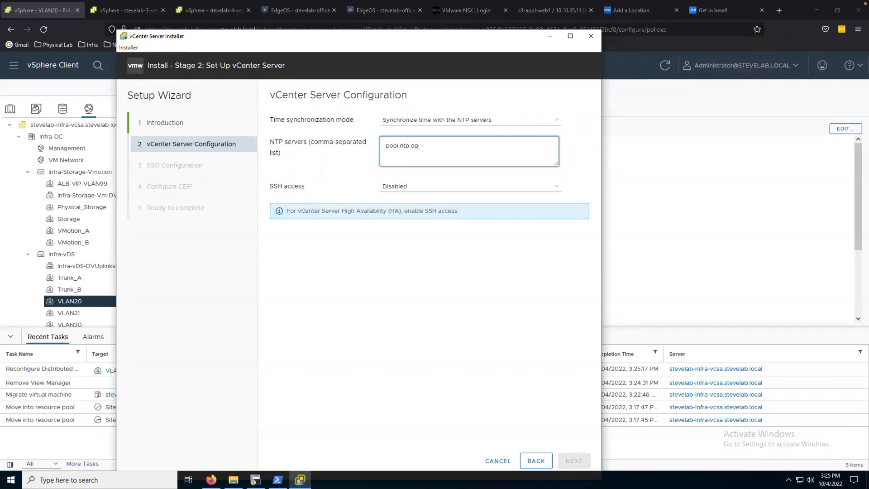
key("BackSpace")
type("rg")
left_click(412, 187)
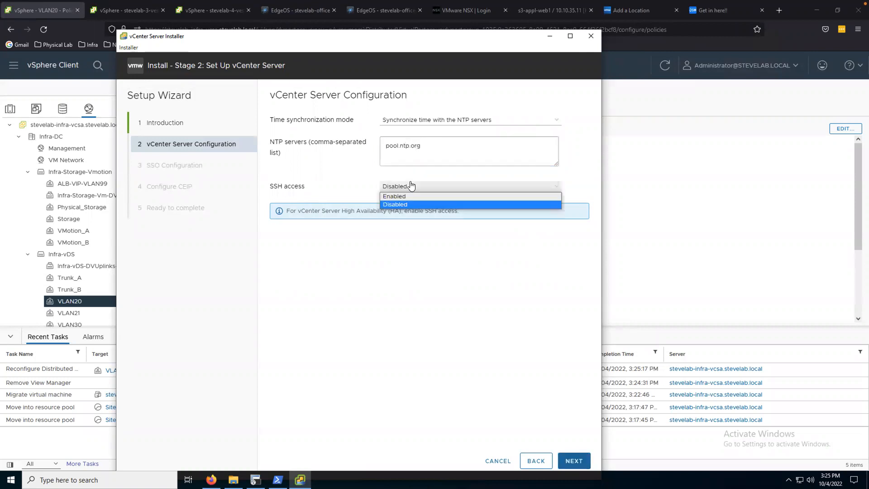
left_click(409, 196)
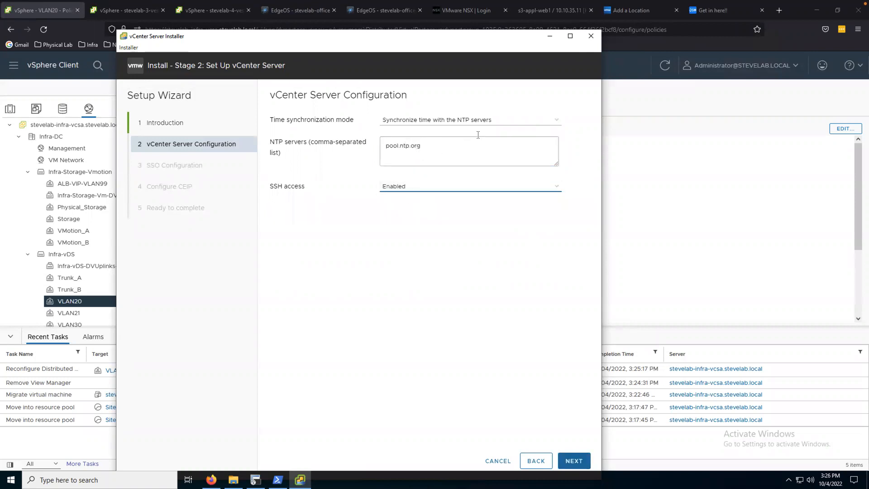
left_click(489, 121)
left_click(478, 156)
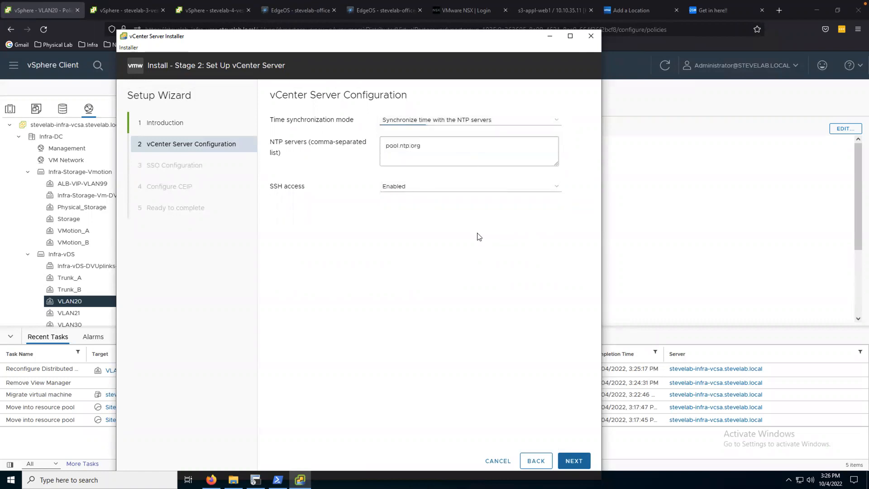
left_click(419, 187)
left_click(421, 188)
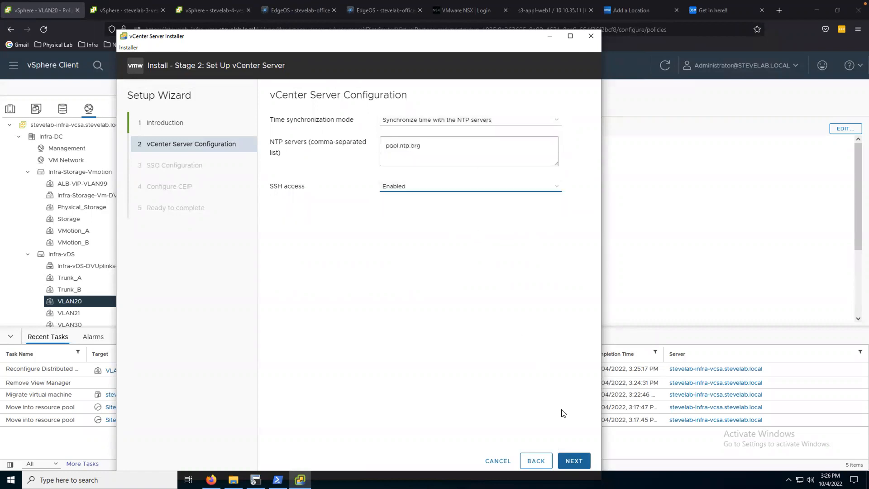
left_click(577, 461)
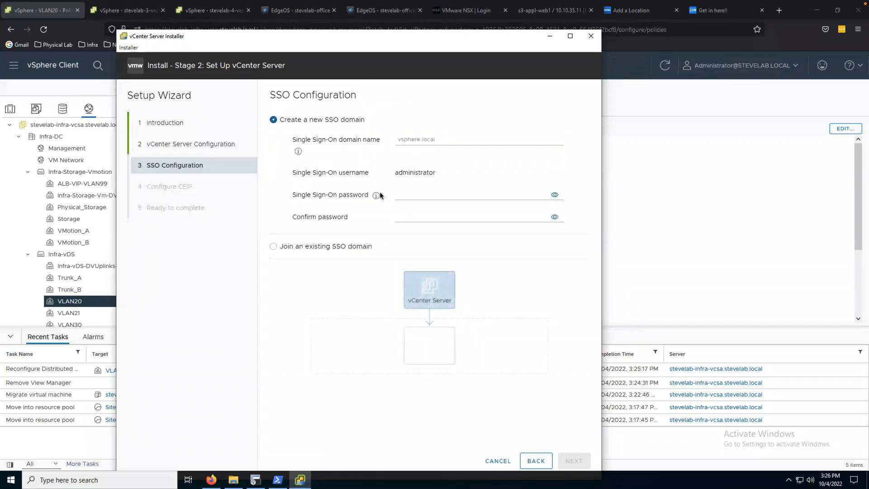
- Set the SSO domain name to stevelab.local and enter and confirm the administrator password
left_click(428, 142)
type("s")
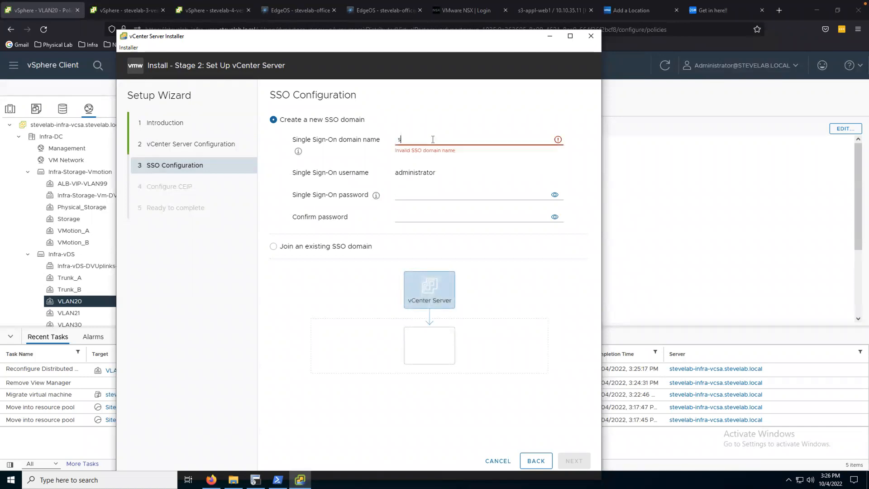
type("tevelab.local")
key("Tab")
left_click(427, 193)
type("•••••••")
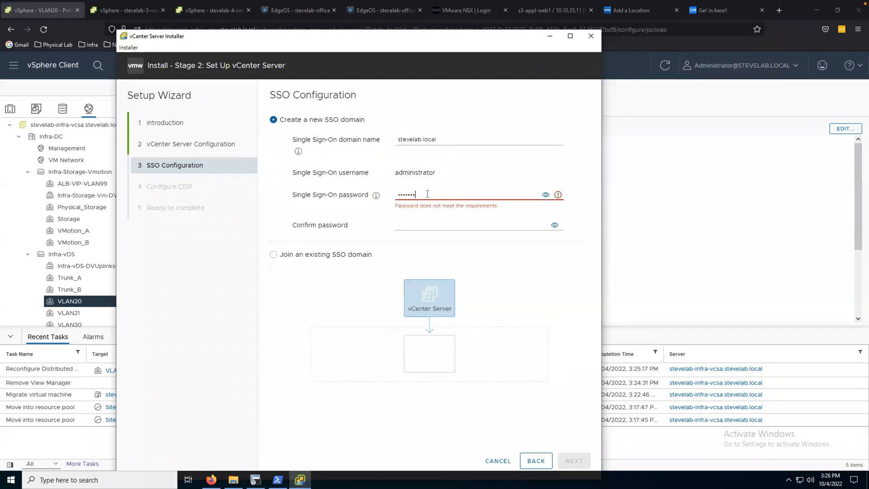
type("•••")
key("Tab")
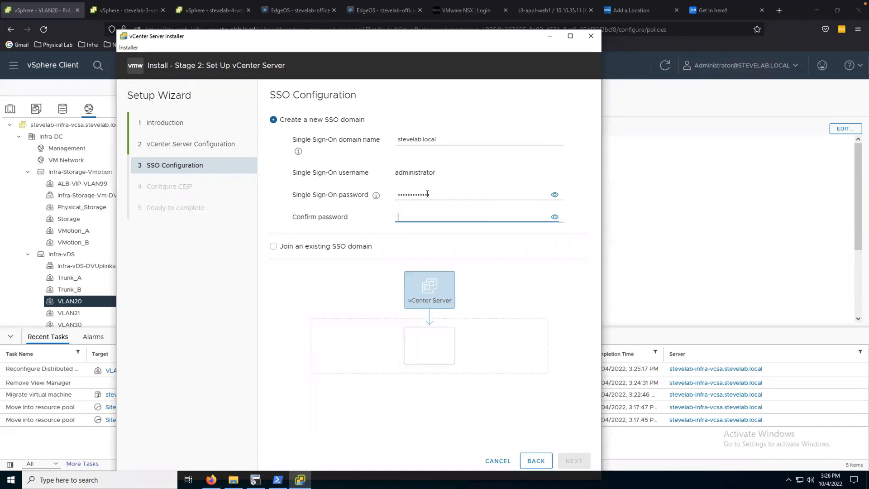
type("••••••••••••")
- Opt out of CEIP and continue to the Ready to complete summary
left_click(574, 460)
left_click(340, 327)
left_click(573, 460)
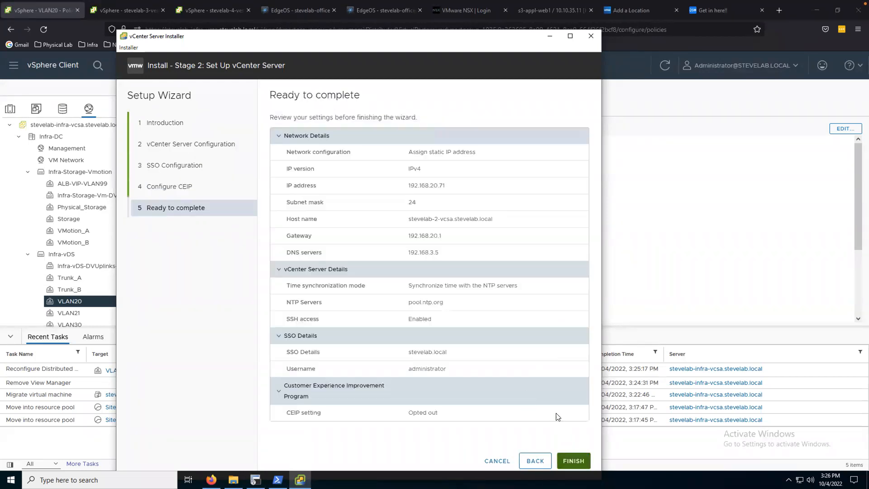
- Finish the wizard, accept the warning to start stage 2 setup, and return to vSphere Client
left_click(575, 459)
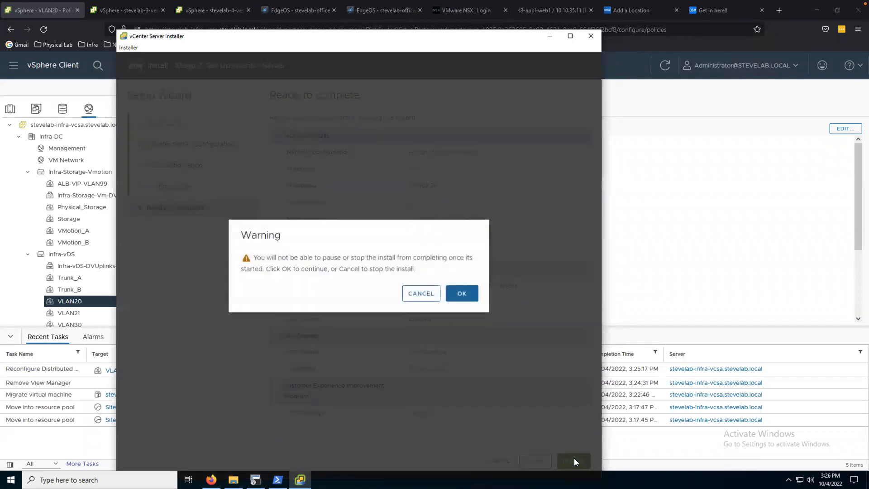
left_click(465, 296)
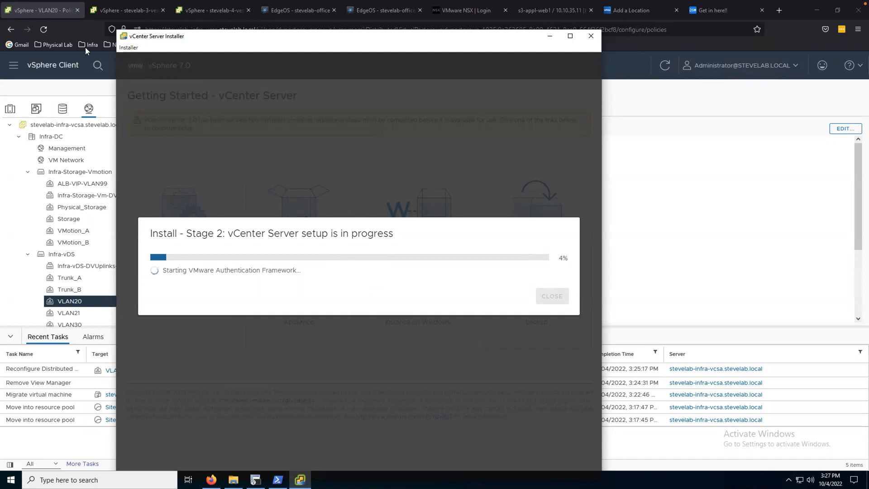
left_click(46, 11)
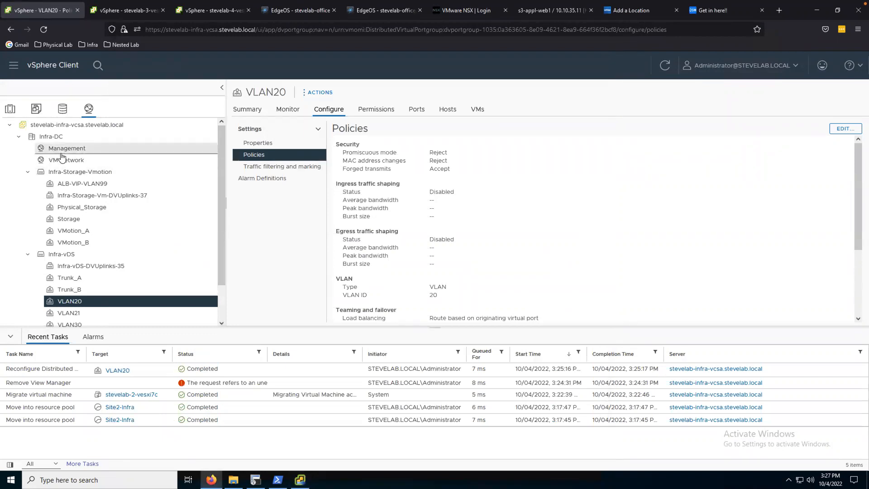
- Deploy an OVF template on Site2-Infra from local file nsx-unified-appliance-3.2.1.1.0.20115694.ova
left_click(18, 114)
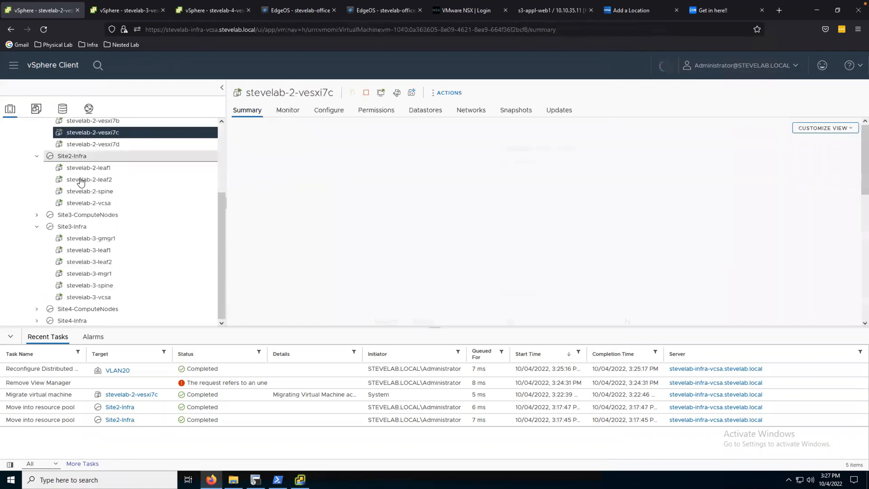
scroll(54, 181, "up", 3)
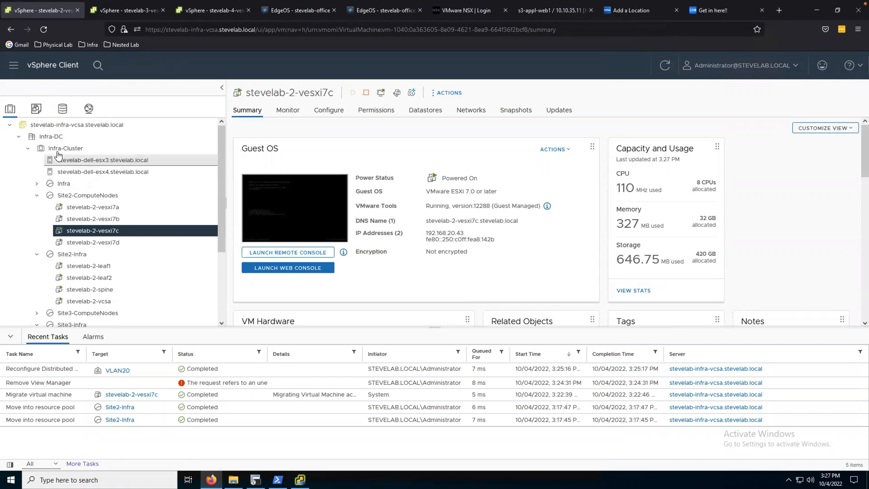
scroll(80, 217, "down", 3)
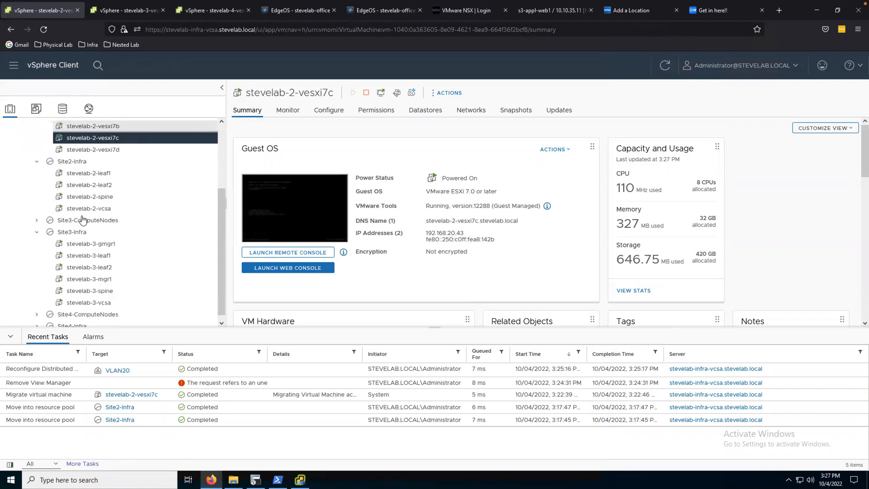
scroll(72, 215, "up", 3)
left_click(67, 255)
right_click(67, 255)
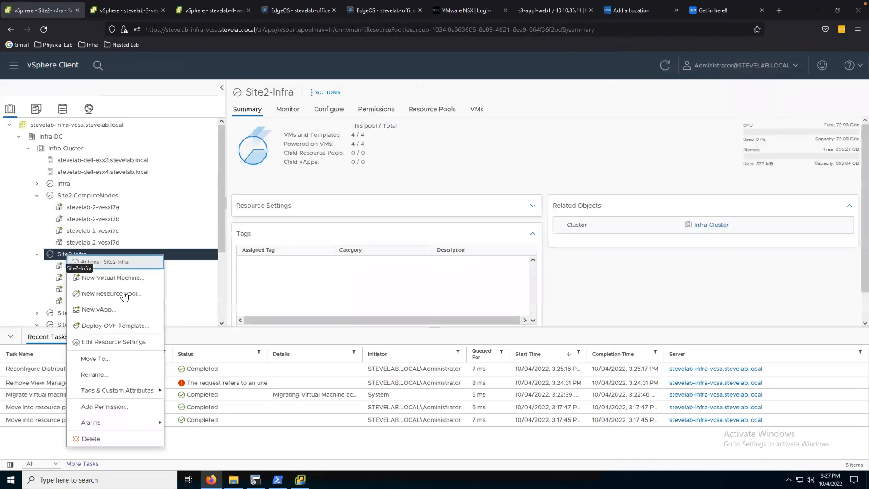
left_click(99, 323)
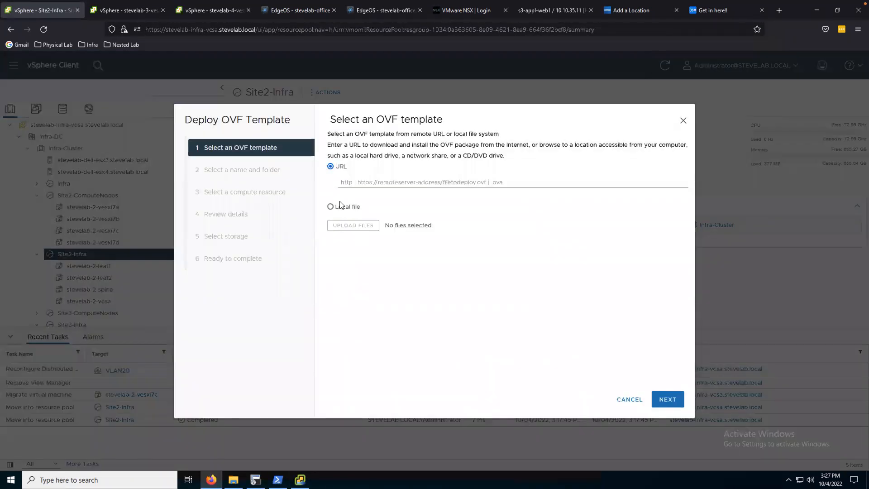
left_click(340, 207)
left_click(358, 240)
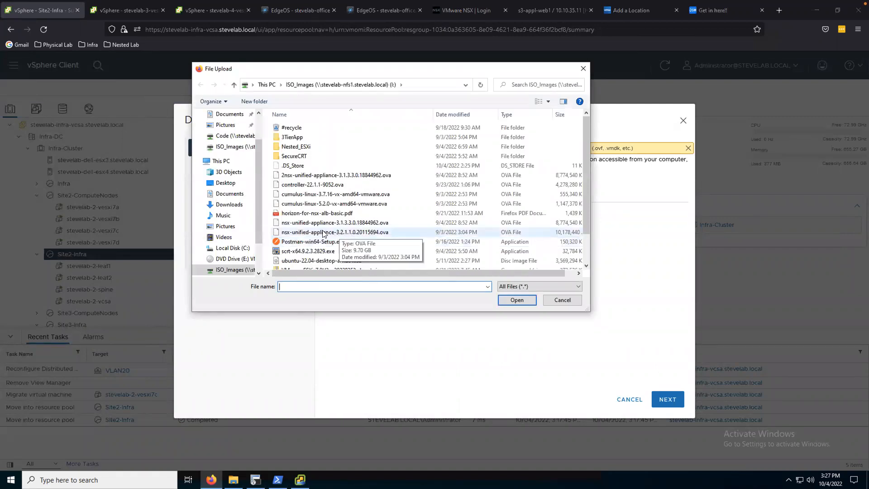
double_click(323, 232)
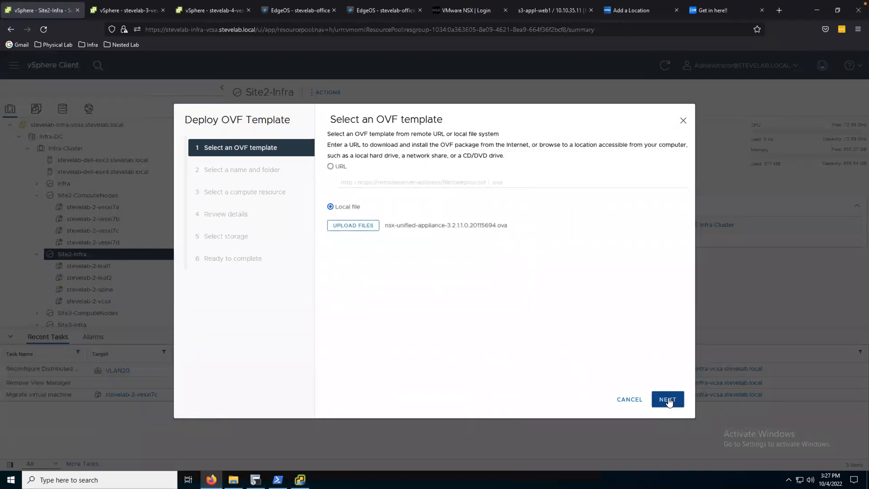
left_click(668, 399)
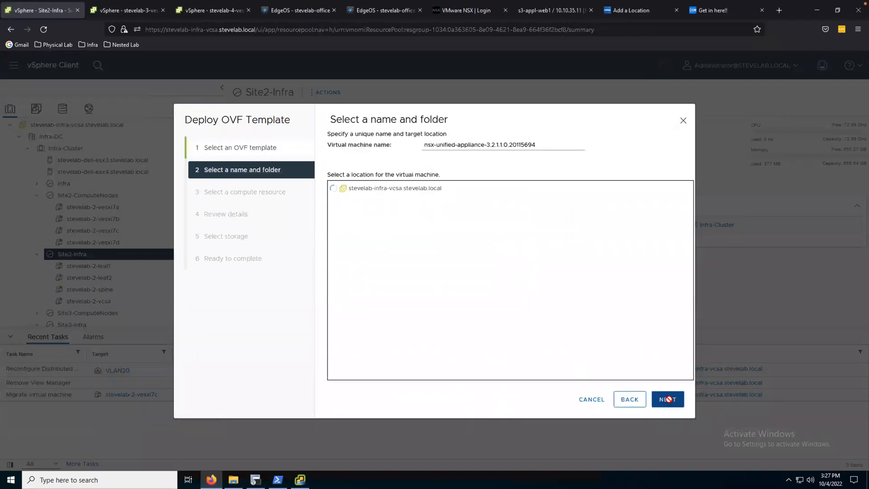
- Name the VM stevelab-2-mgr1, advance to compute resource selection, and switch to the Synology DNS page
triple_click(505, 145)
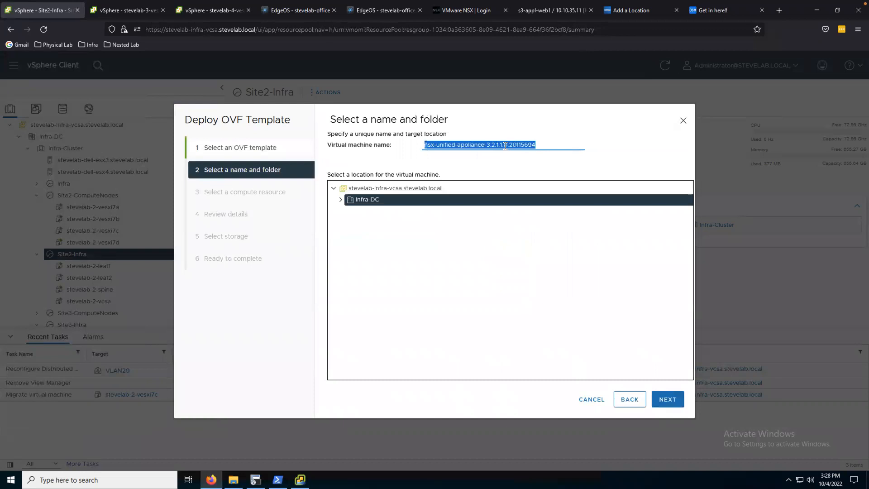
key("BackSpace")
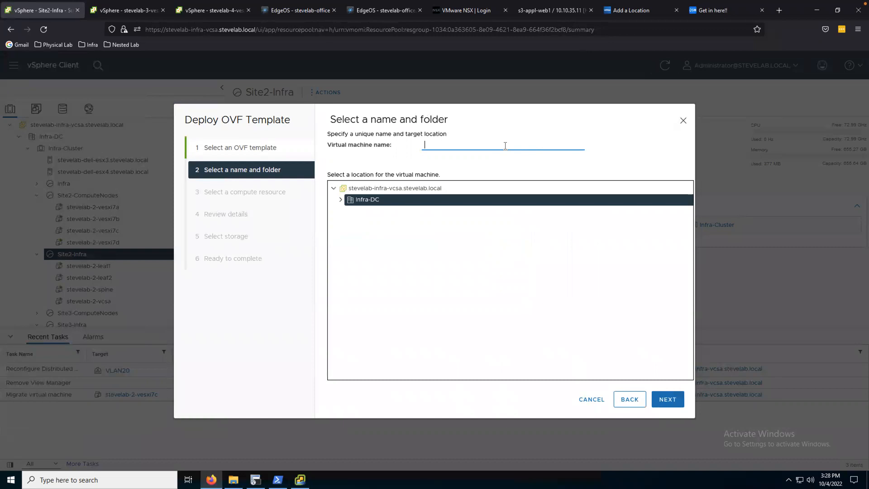
type("stevel")
key("BackSpace")
key("BackSpace")
key("BackSpace")
key("BackSpace")
key("BackSpace")
type("teveal")
type("lab-")
type("2-mgr")
type("1")
left_click(672, 399)
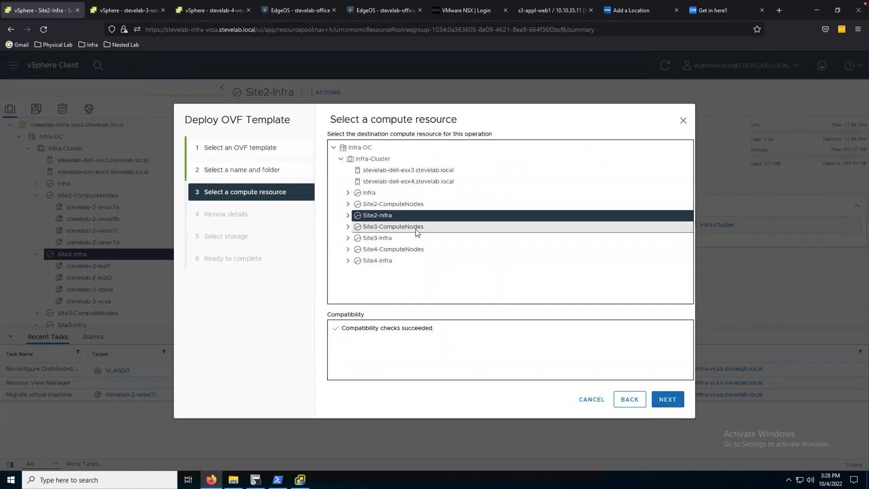
left_click(713, 10)
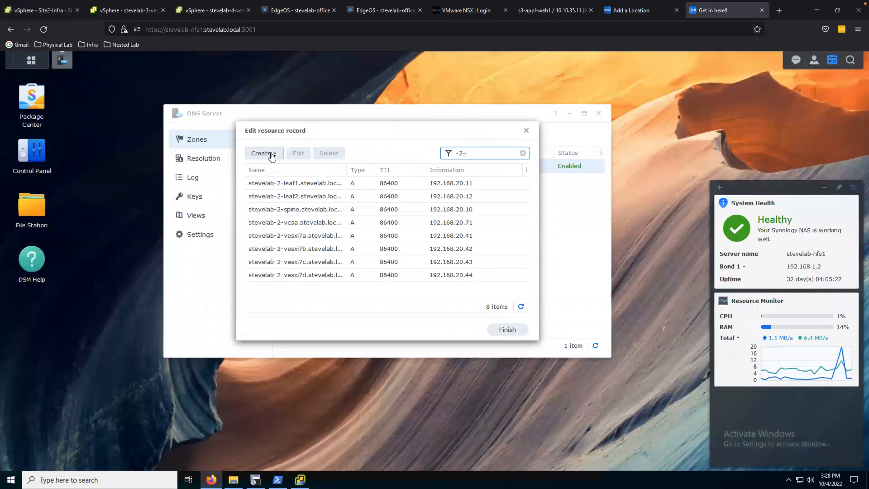
- Create an A record named stevelab-2-mgr1 at 192.168.20.197, save it and close the zone editor
left_click(261, 154)
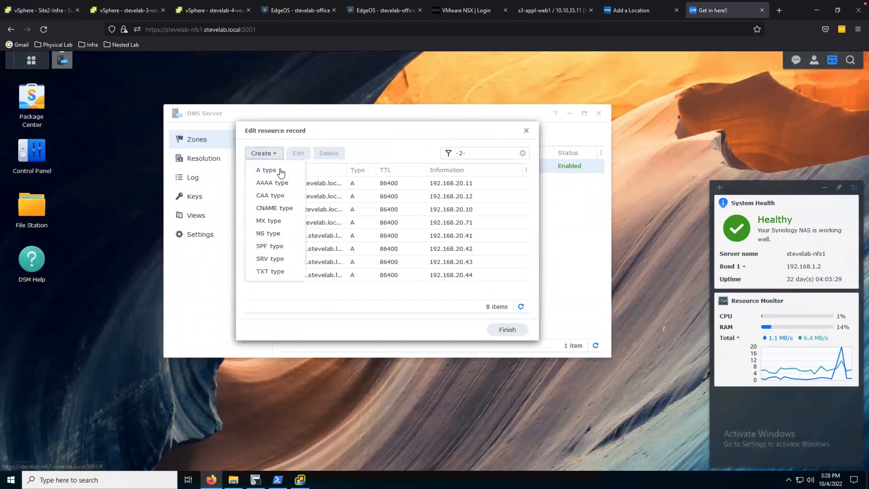
left_click(278, 170)
left_click(325, 222)
type("stevelab-2-mgr1")
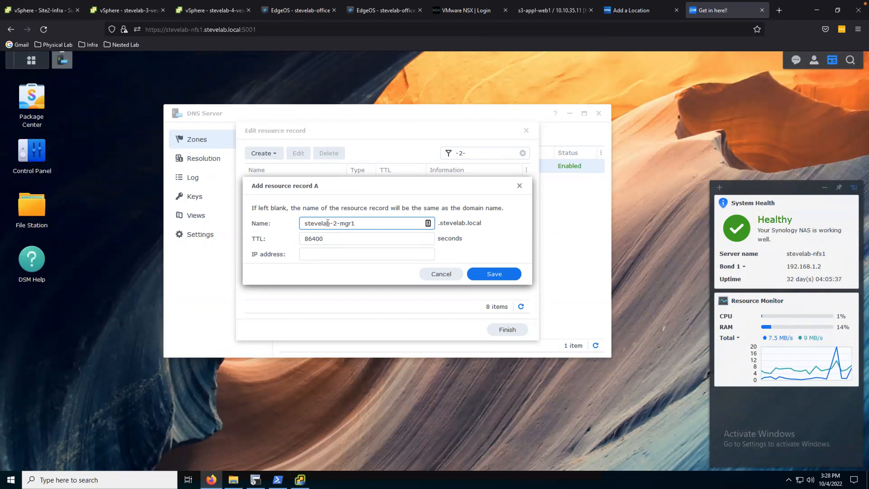
left_click(328, 254)
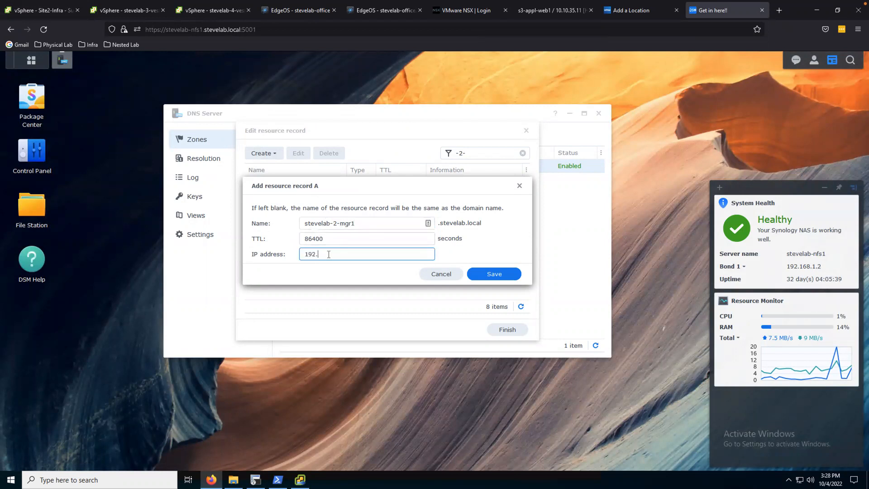
type("192.168.1")
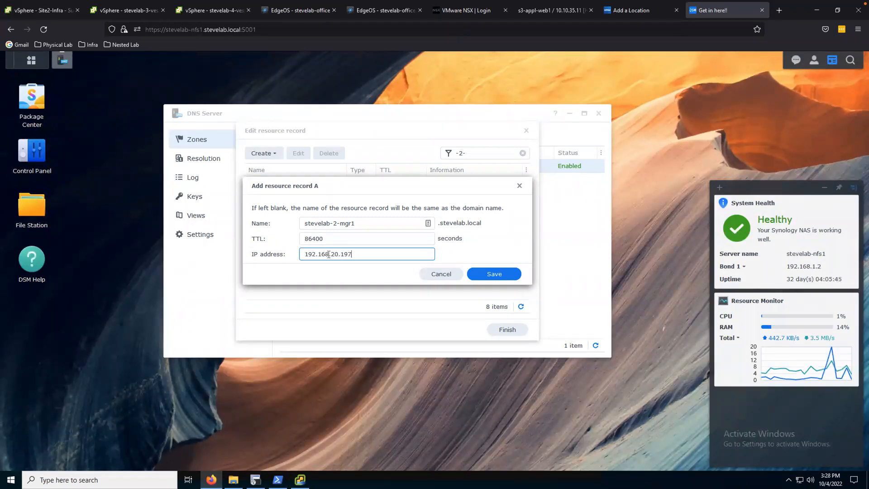
left_click(492, 273)
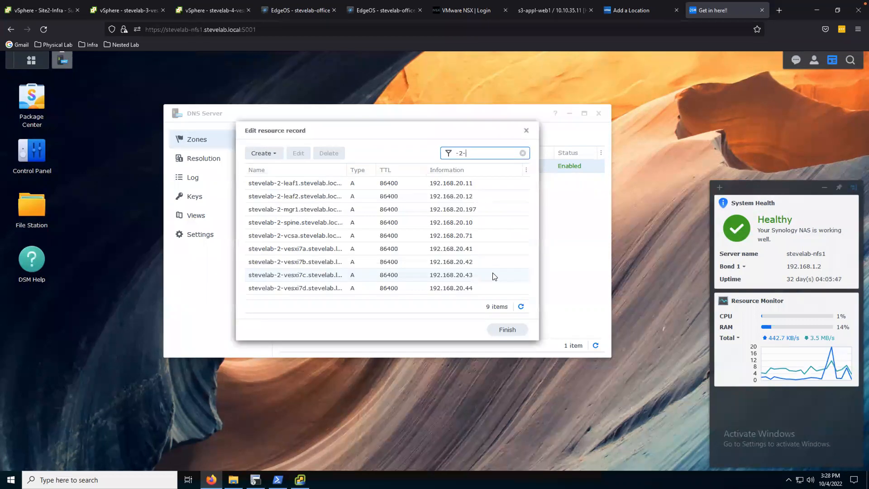
left_click(508, 329)
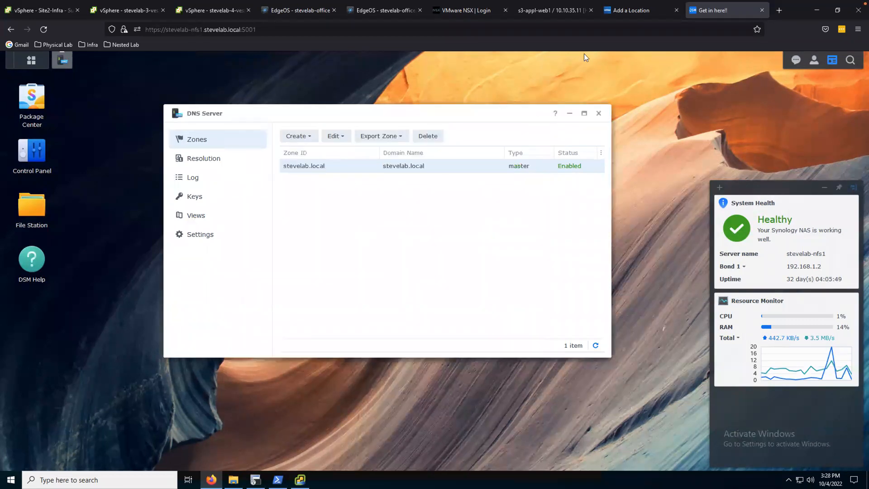
- Back in the OVF wizard, accept Site2-Infra and the template details and choose the Small deployment size
left_click(59, 13)
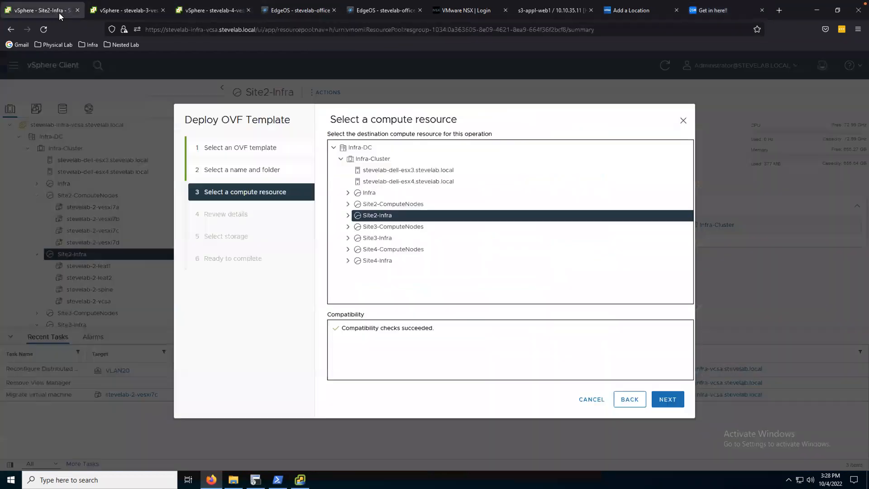
left_click(667, 399)
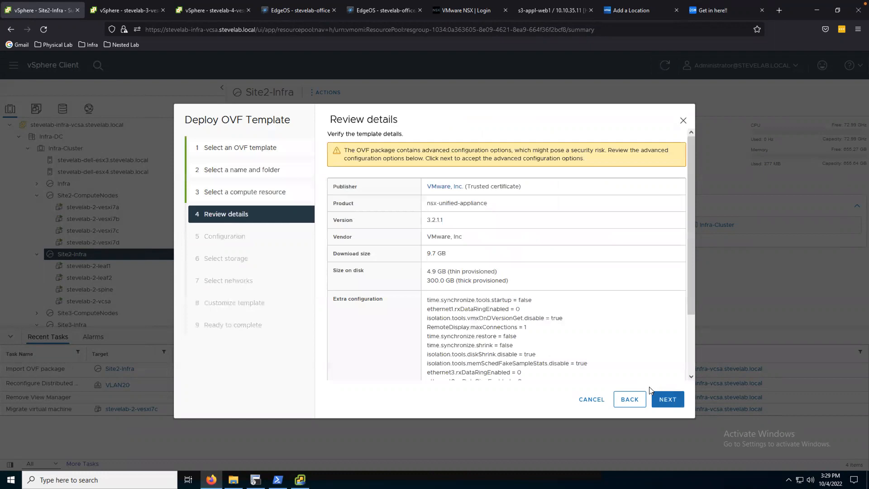
left_click(668, 400)
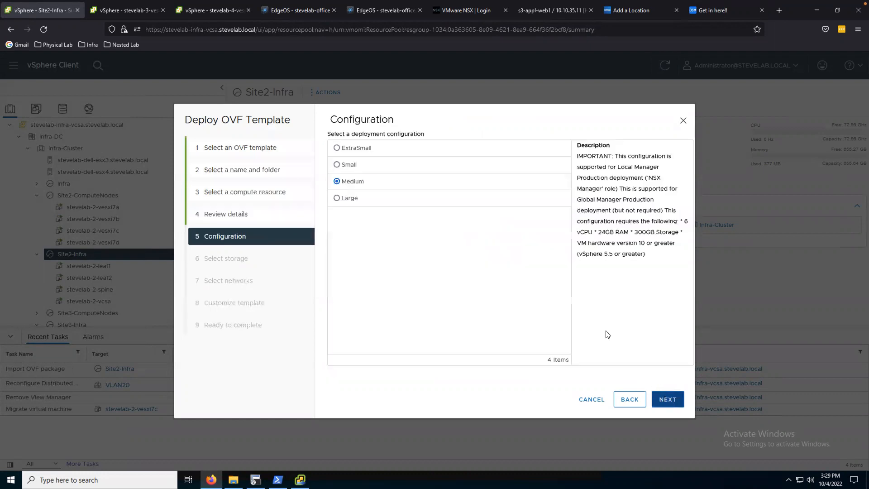
left_click(341, 165)
left_click(653, 398)
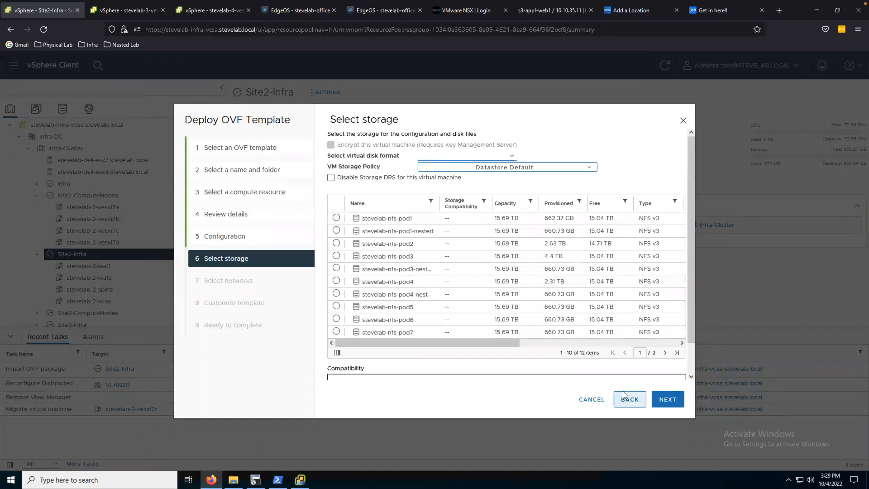
- Store the appliance on stevelab-nfs-pod2 and map Network 1 to VLAN20
left_click(388, 243)
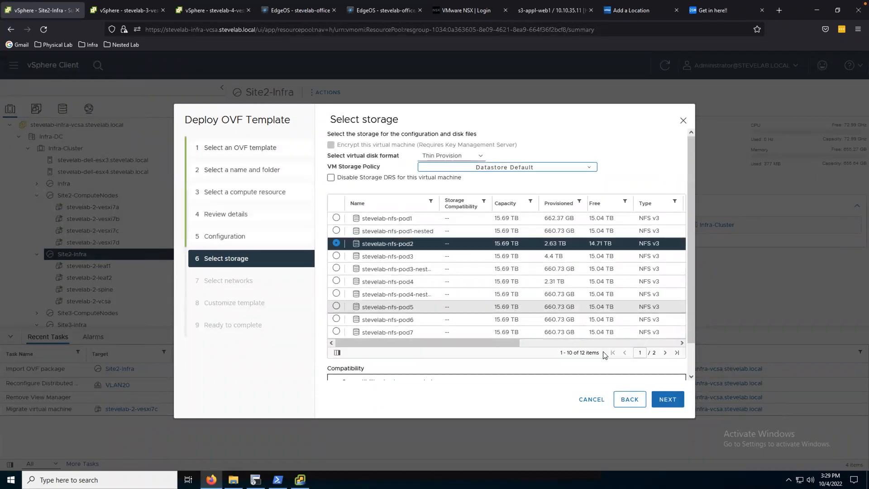
left_click(666, 401)
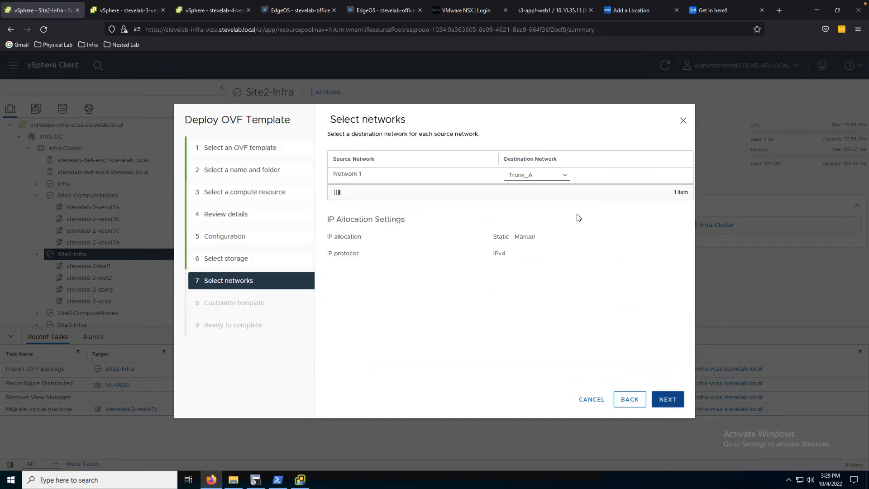
left_click(533, 175)
left_click(522, 231)
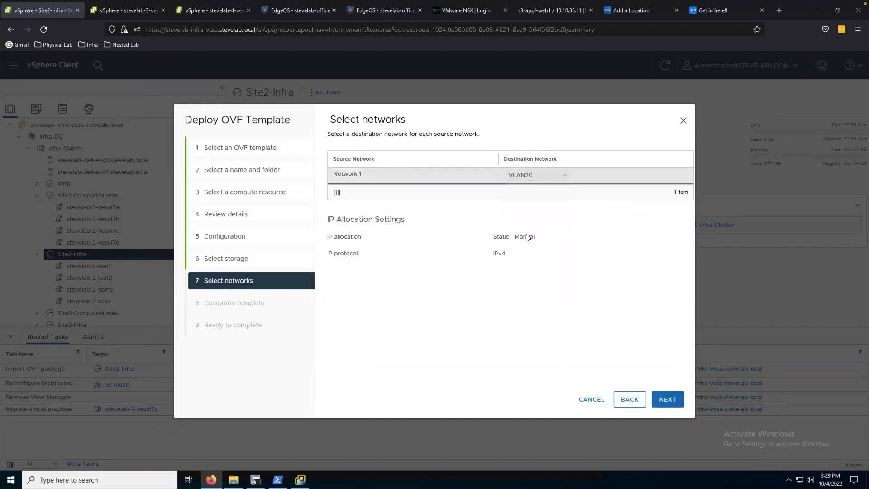
left_click(667, 399)
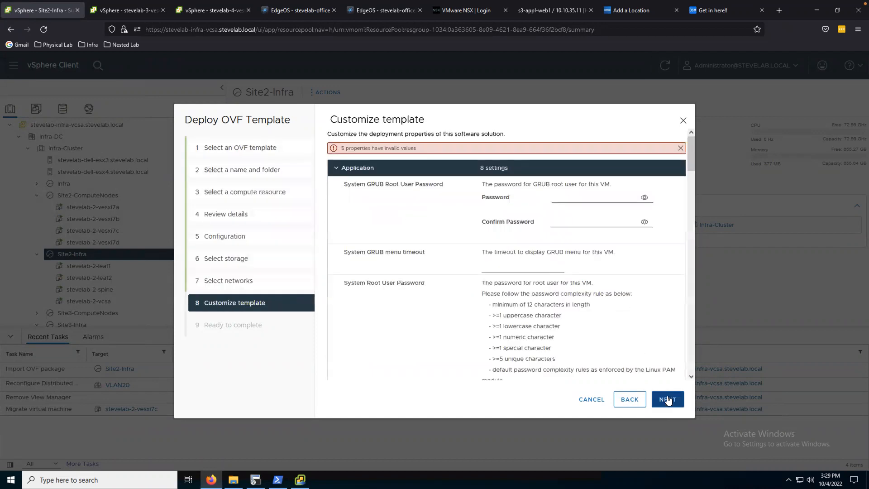
- Clear the prefilled GRUB root and root passwords in the template
double_click(578, 197)
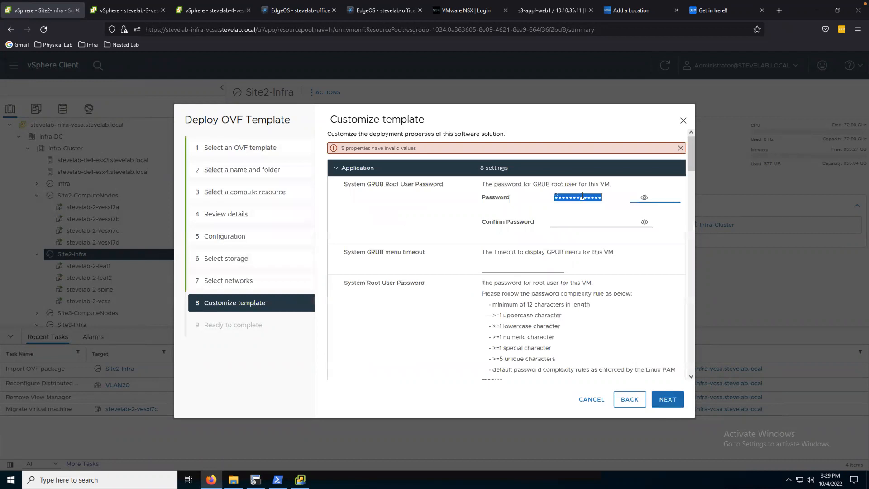
key("BackSpace")
left_click(430, 227)
scroll(447, 242, "down", 1)
scroll(447, 245, "down", 2)
scroll(449, 244, "up", 4)
scroll(449, 243, "down", 7)
double_click(606, 246)
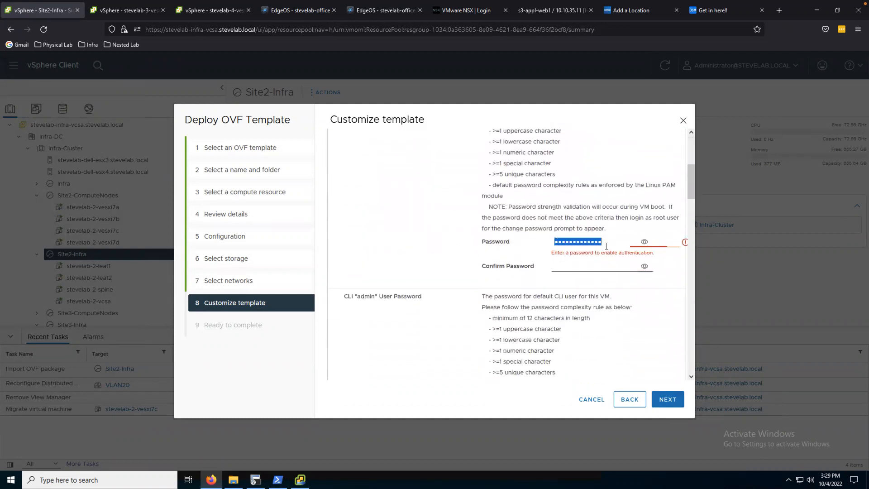
key("BackSpace")
scroll(534, 248, "up", 4)
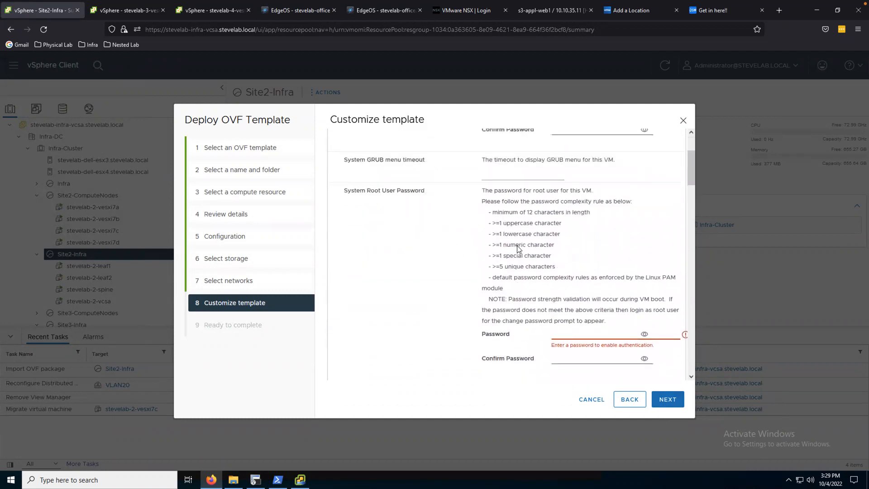
scroll(522, 253, "down", 4)
- Fill the root and CLI admin password and confirmation fields from a saved browser login
left_click(563, 243)
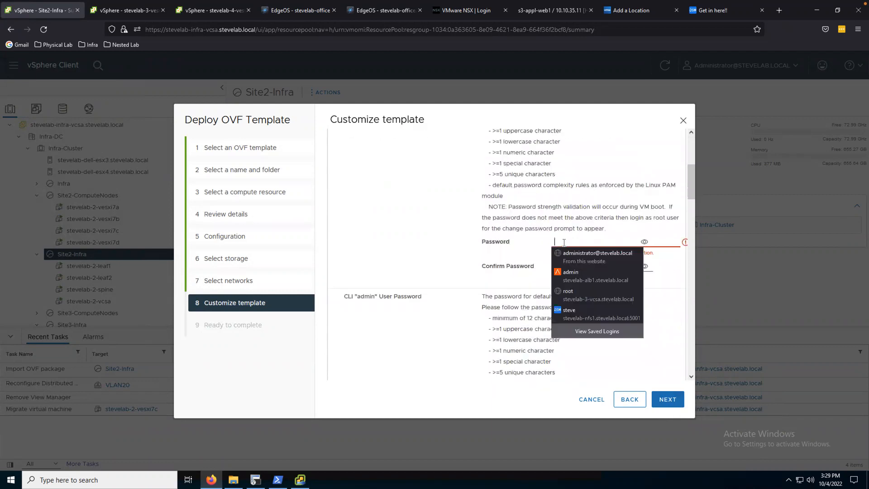
left_click(577, 276)
left_click(575, 270)
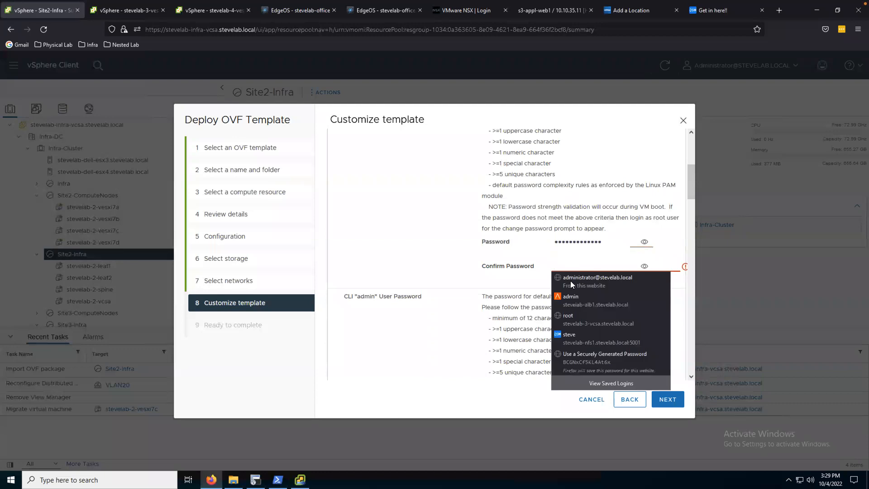
left_click(572, 298)
scroll(518, 276, "down", 5)
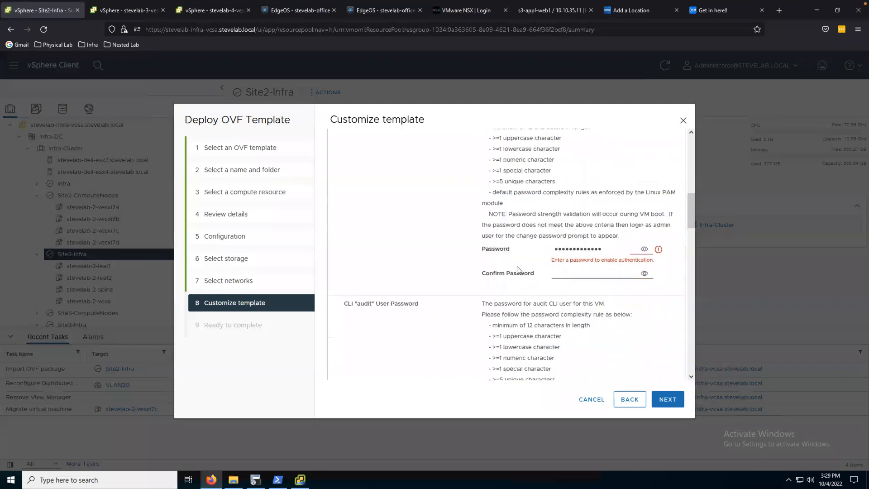
double_click(578, 249)
left_click(571, 274)
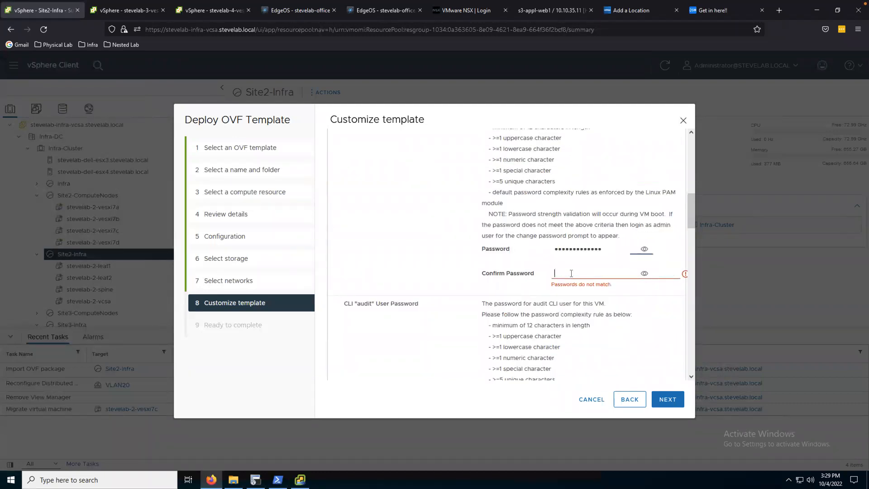
left_click(561, 304)
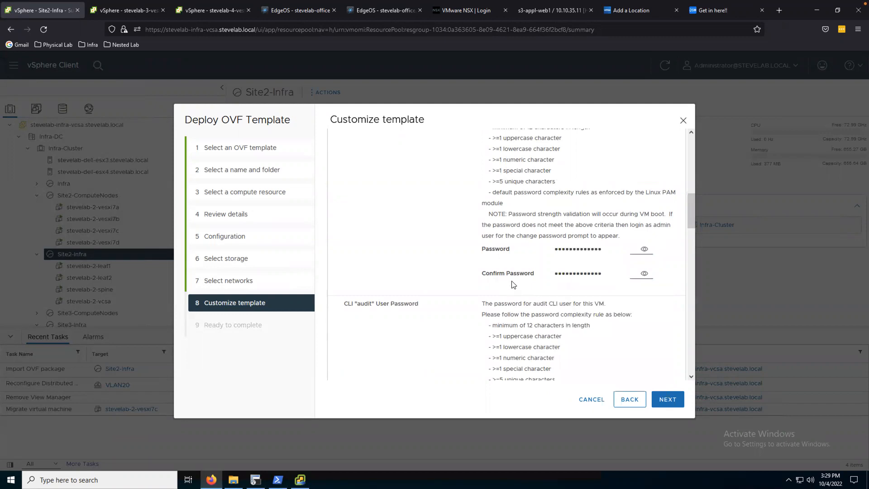
scroll(512, 284, "down", 7)
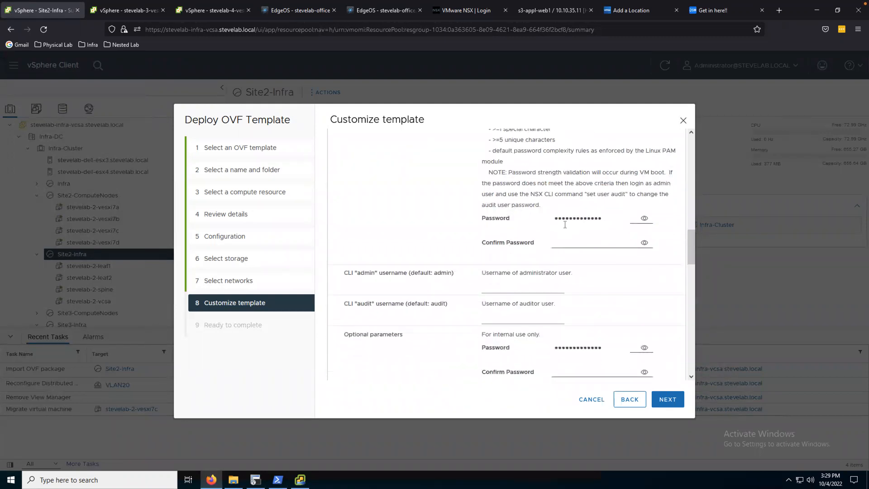
- Empty the audit user and optional parameters password fields
double_click(595, 217)
key("BackSpace")
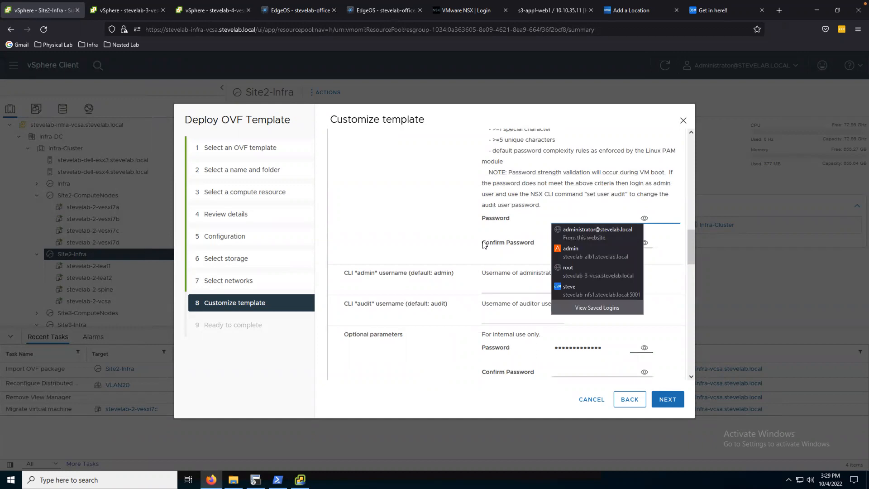
left_click(451, 229)
left_click(510, 288)
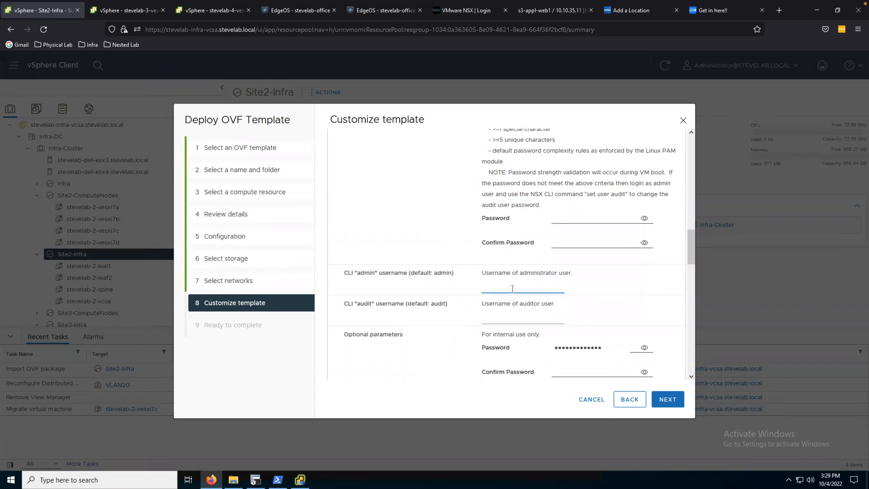
scroll(565, 253, "down", 4)
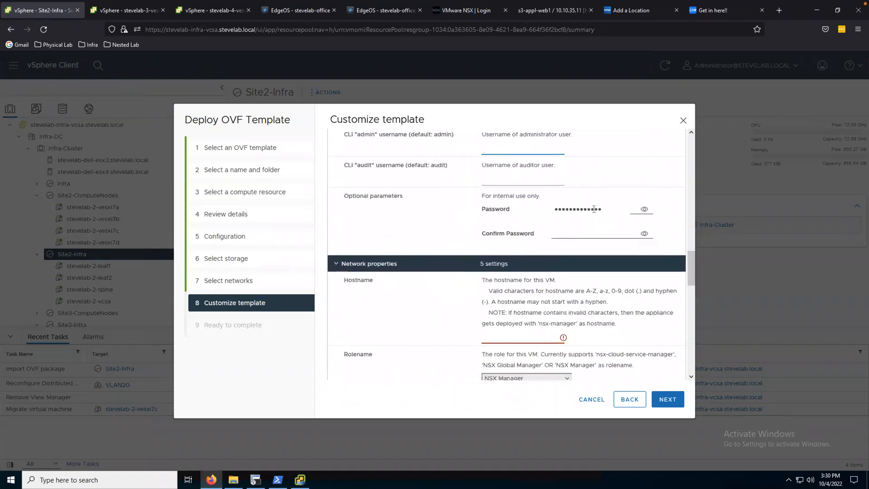
double_click(594, 209)
key("BackSpace")
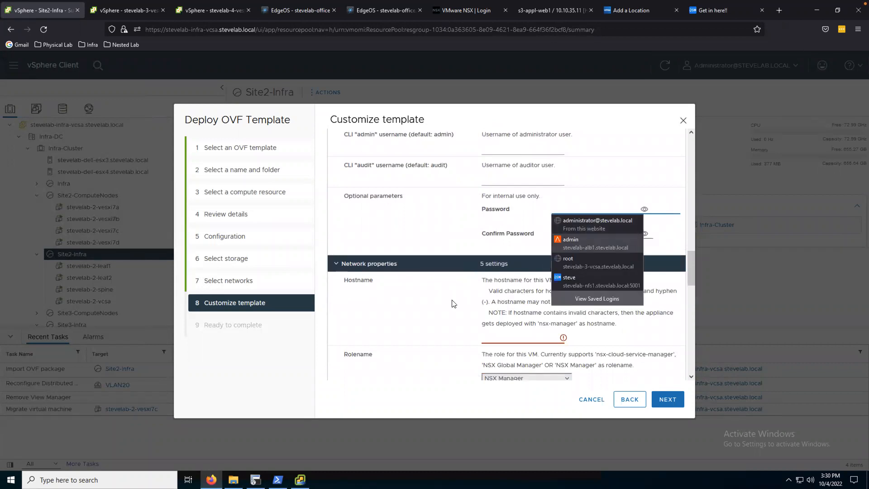
left_click(427, 307)
- Set hostname stevelab-2-mgr1, management IPv4 192.168.20.197 with netmask /24, and the default gateway
left_click(508, 337)
type("s")
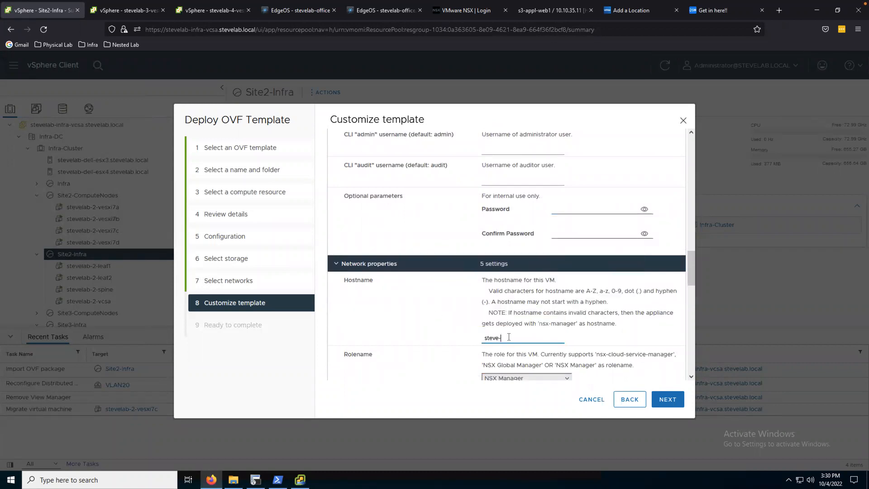
type("tevelab-2-mgr1")
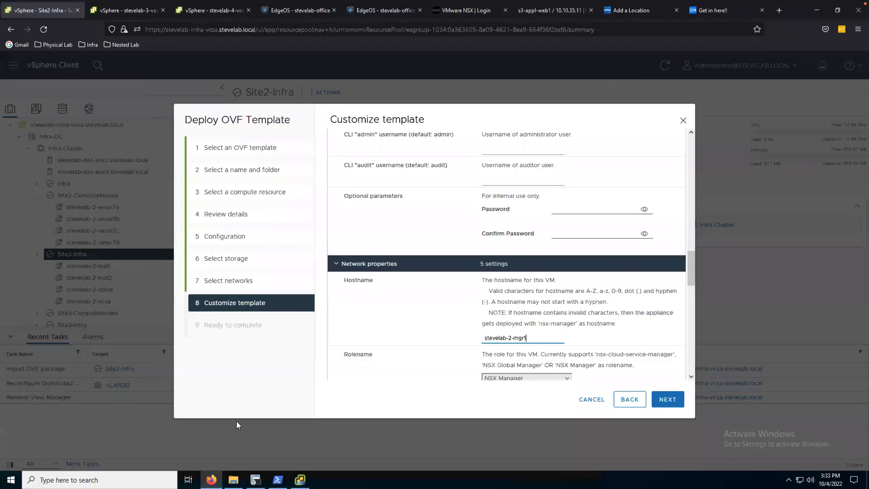
scroll(513, 344, "down", 2)
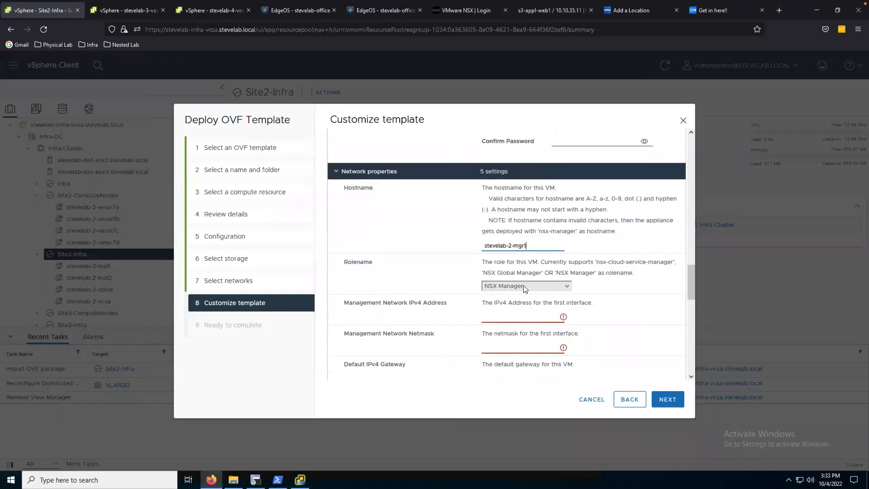
left_click(508, 317)
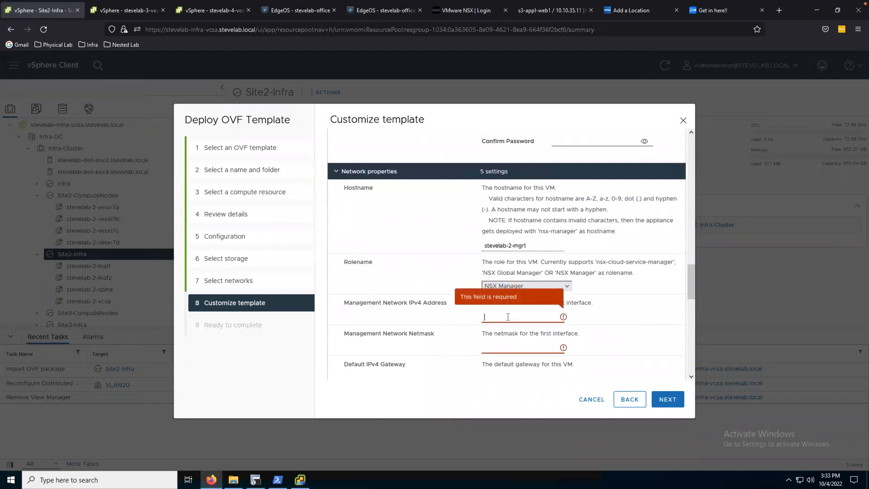
type("192.168.20.197")
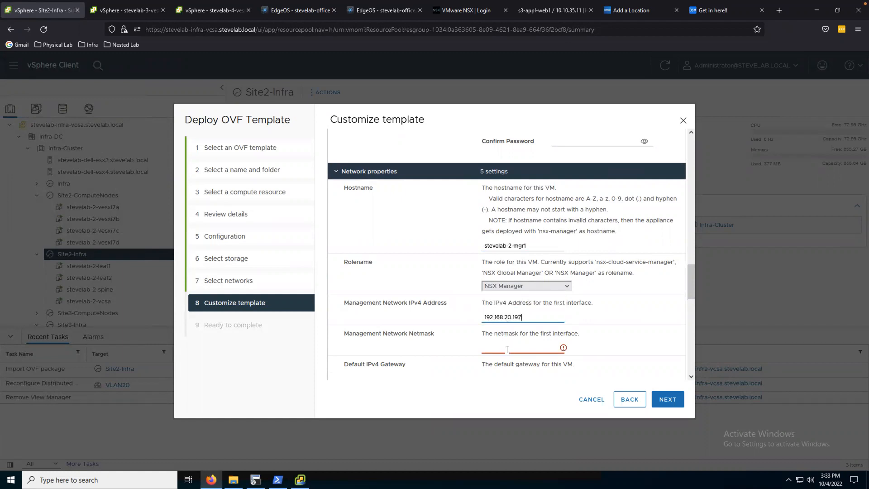
left_click(507, 348)
type("24")
scroll(466, 357, "down", 2)
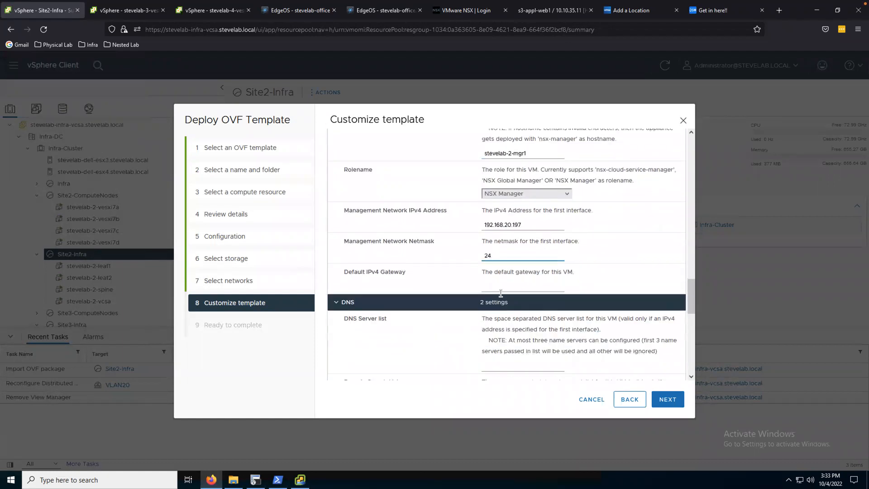
left_click(501, 286)
- Enter the DNS server, search domain stevelab.local and pool.ntp NTP server, and enable SSH with root login
scroll(509, 320, "down", 3)
left_click(499, 223)
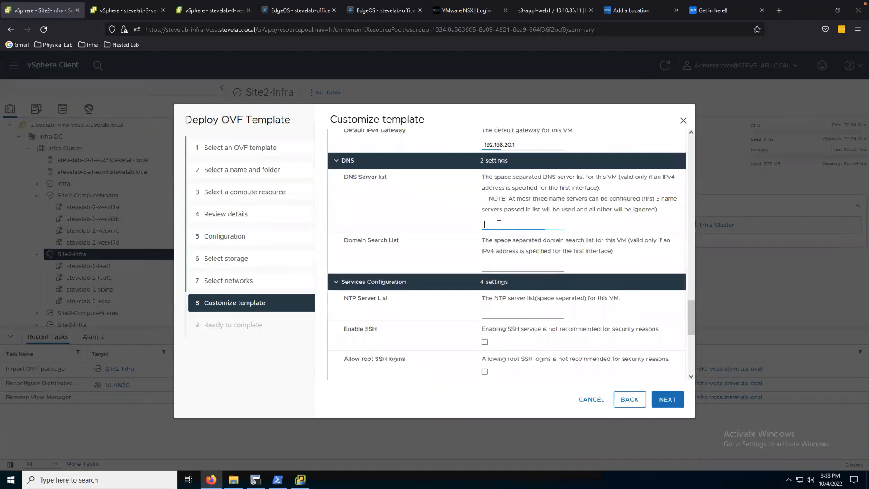
type("192.168.3.5")
key("Tab")
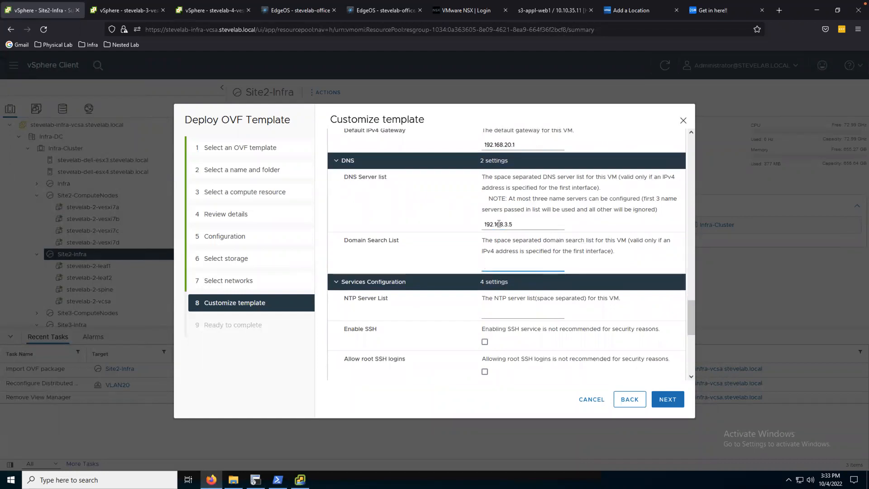
type("stevelab.local")
key("Tab")
left_click(505, 310)
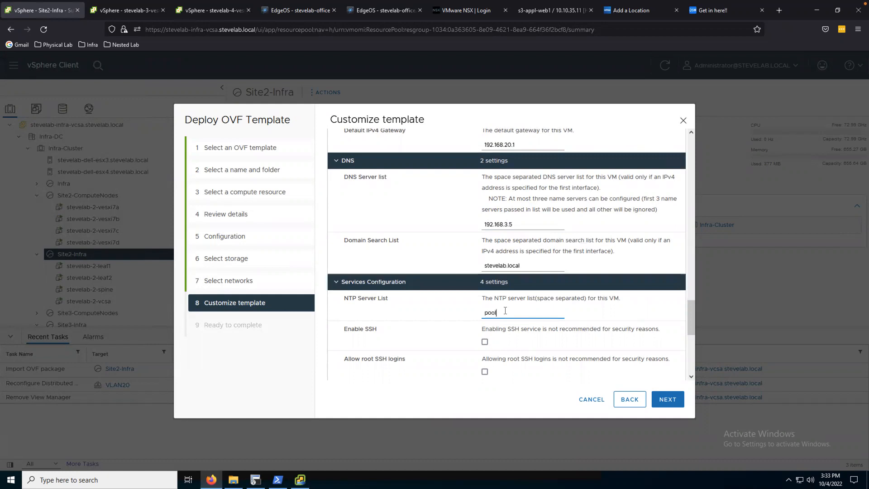
type("pool.ntp.opr")
left_click(484, 342)
left_click(485, 372)
- Clear the autofilled Manager Token password and finish the wizard to start the OVF deployment
scroll(511, 362, "down", 5)
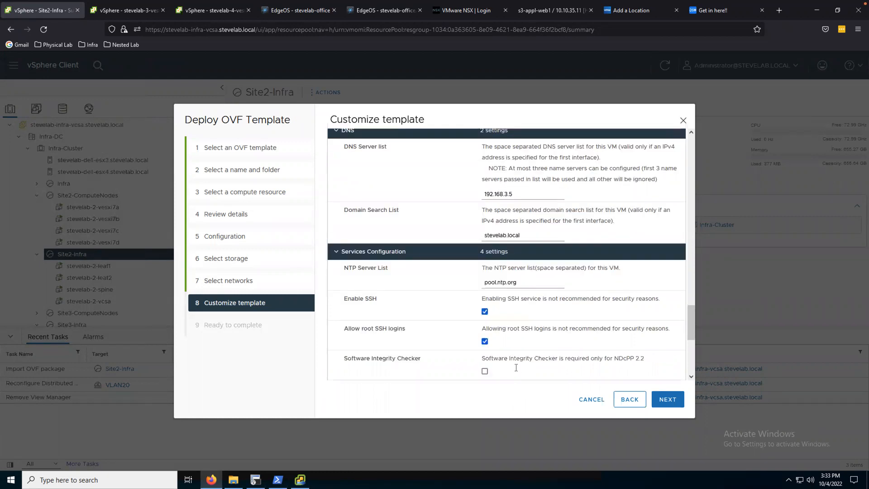
double_click(581, 252)
key("BackSpace")
left_click(439, 310)
scroll(456, 316, "down", 1)
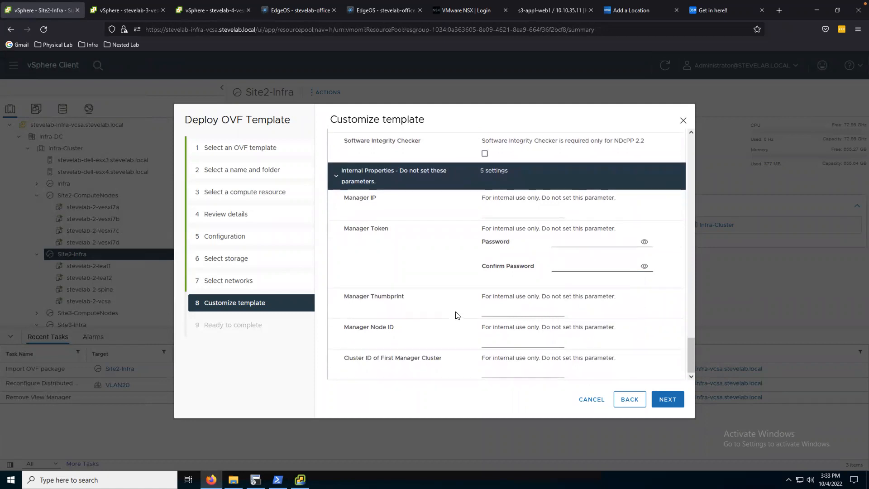
left_click(664, 401)
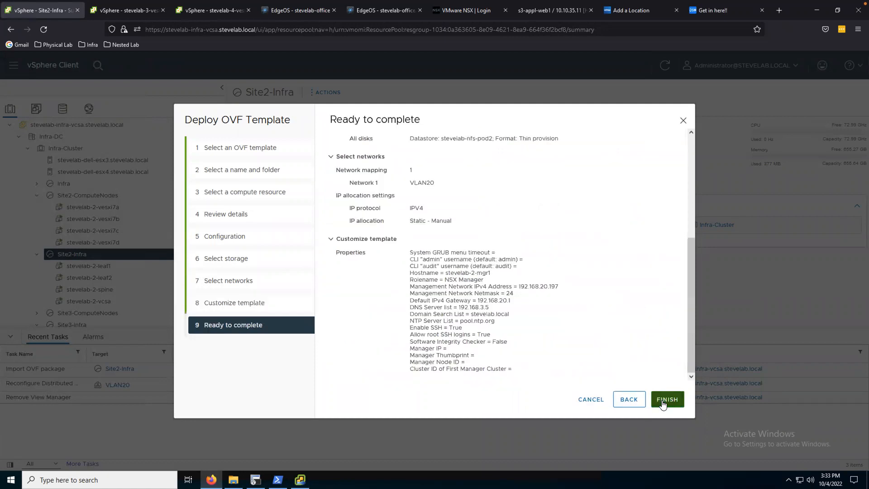
left_click(666, 399)
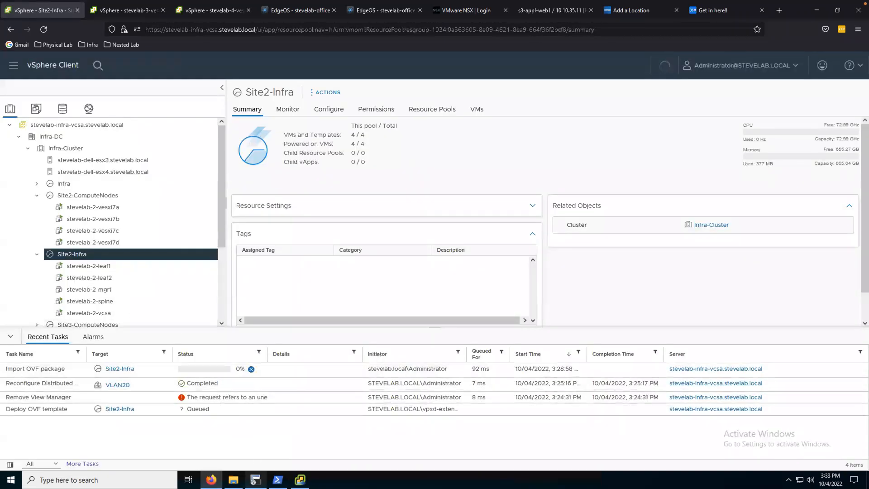
- Bring the vCenter Server installer's Stage 2 progress forward and move it to the right side of the screen
left_click(300, 479)
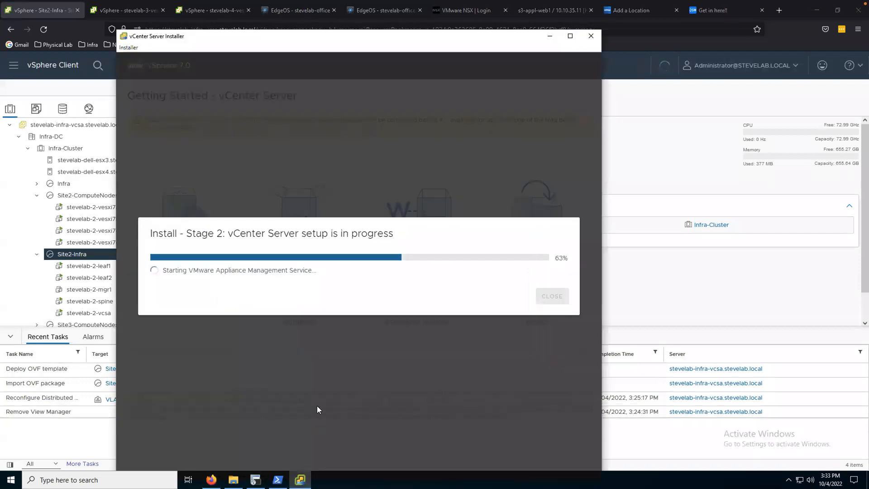
left_click_drag(364, 36, 585, 31)
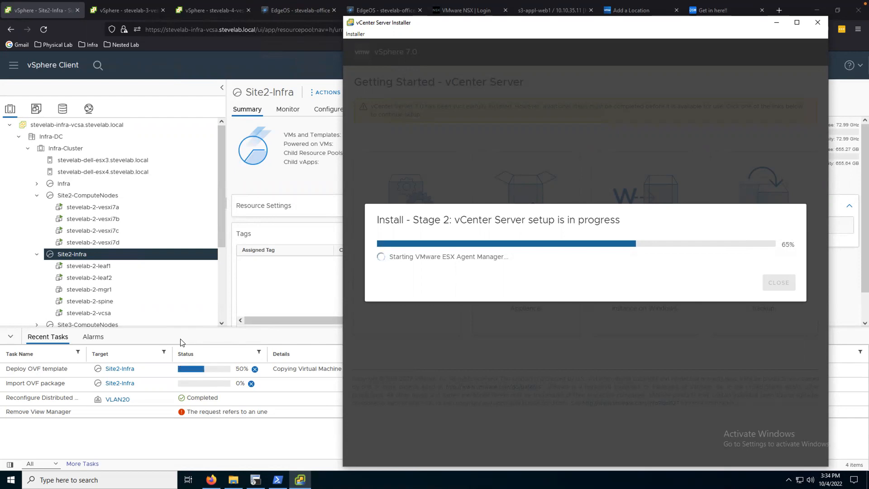
- Review the stevelab-4 and stevelab-3 VMkernel adapters, then collapse Site2-ComputeNodes and Site2-Infra in the tree
left_click(210, 9)
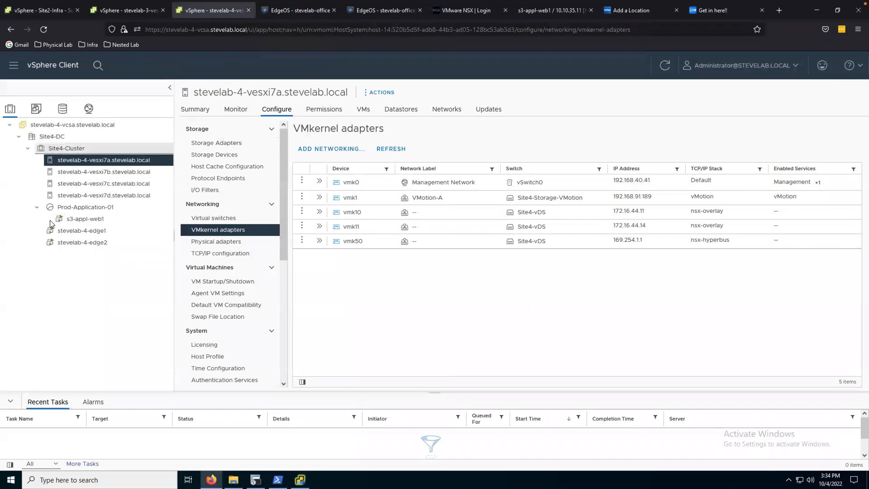
left_click(131, 11)
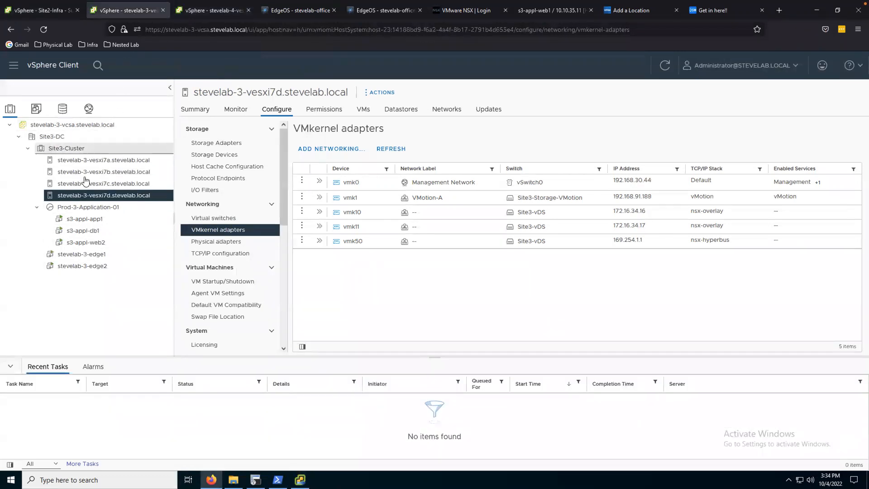
left_click(61, 8)
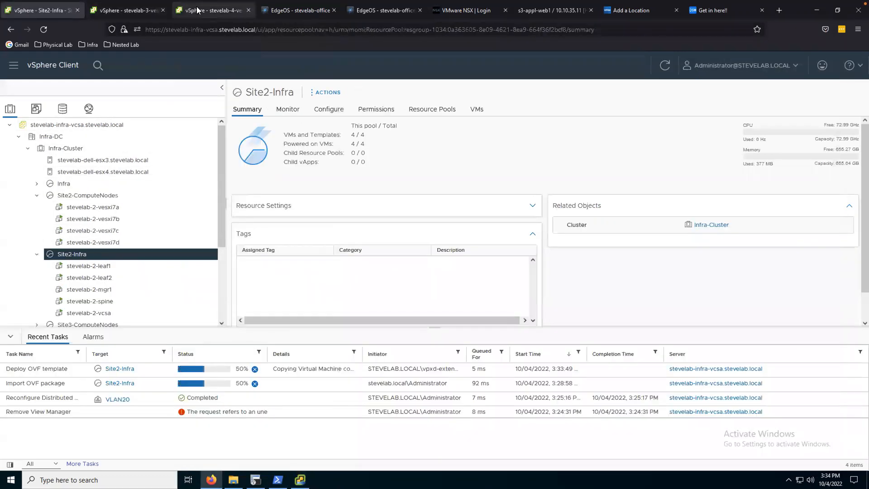
left_click(213, 10)
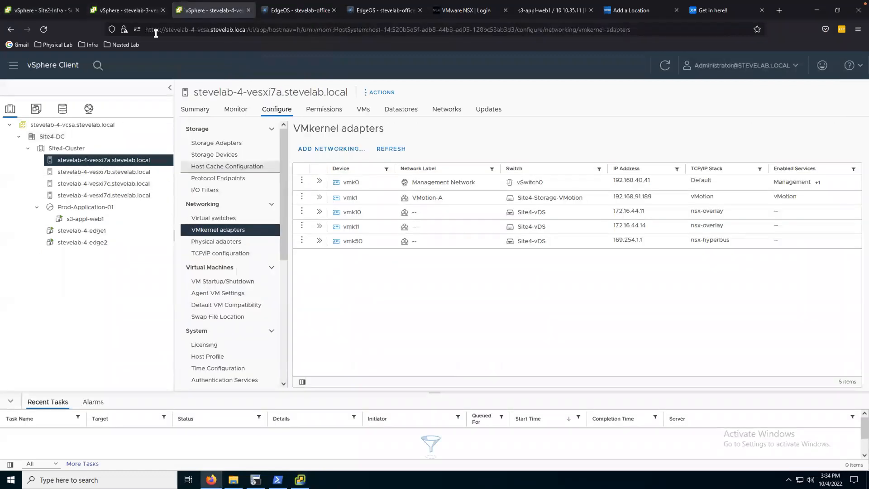
left_click(120, 10)
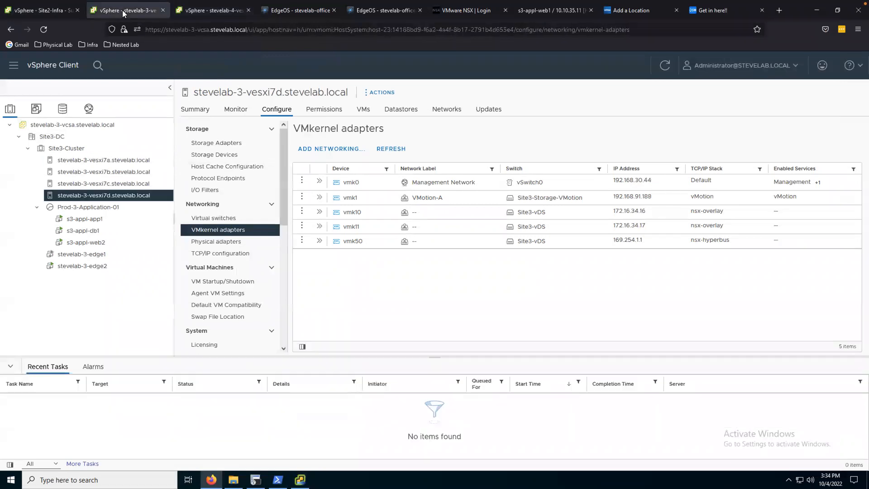
left_click(38, 10)
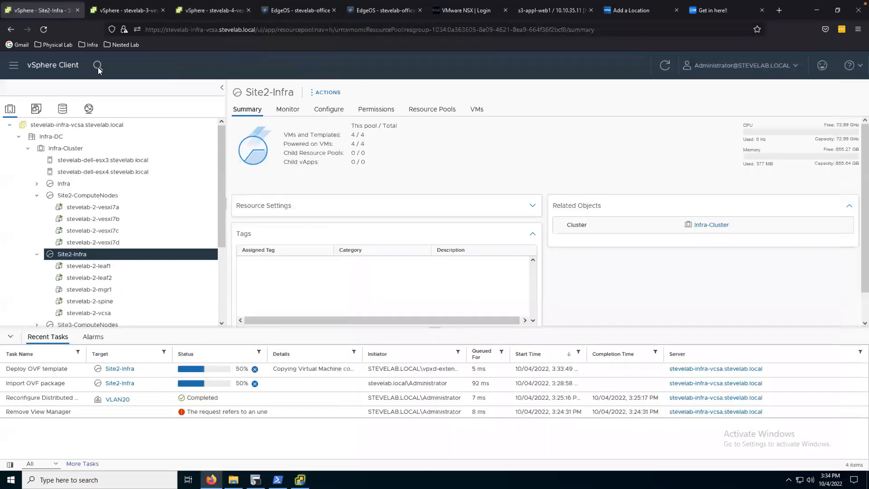
left_click(35, 196)
left_click(37, 208)
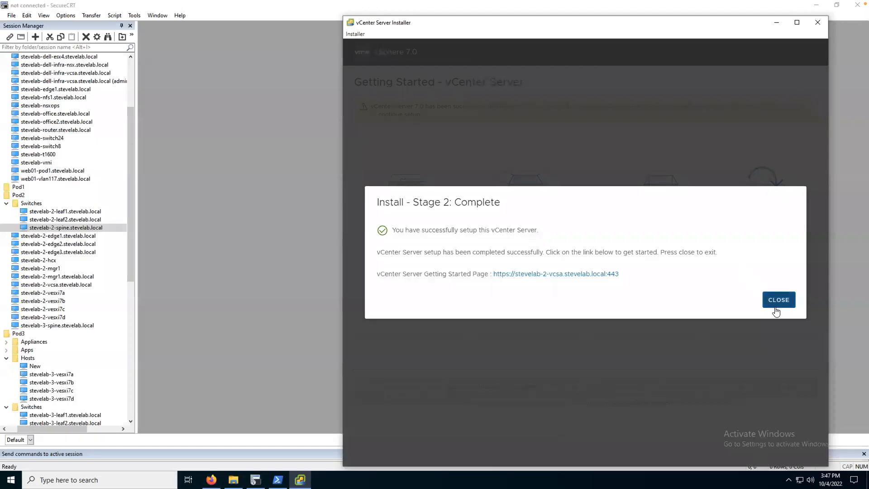
- Close the finished vCenter installer and the stevelab-3 vSphere browser tab
left_click(780, 300)
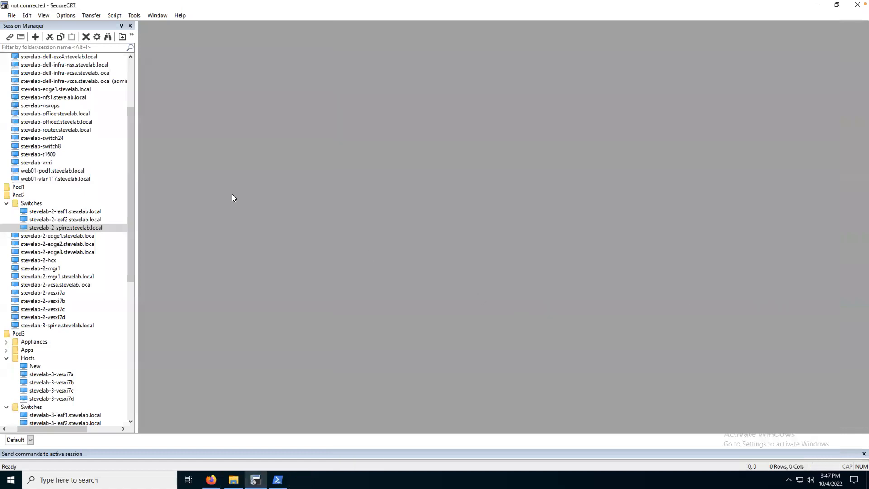
key("alt+Tab")
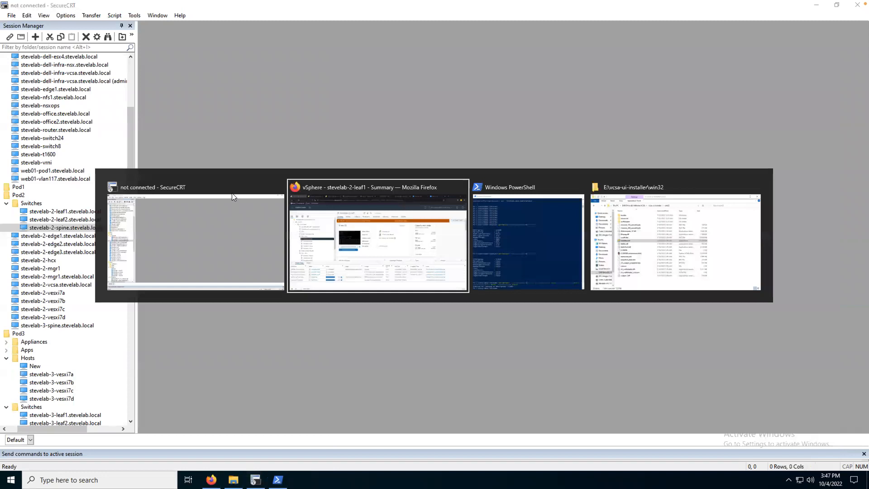
key("Tab")
key("Tab")
key("Tab")
key("Tab")
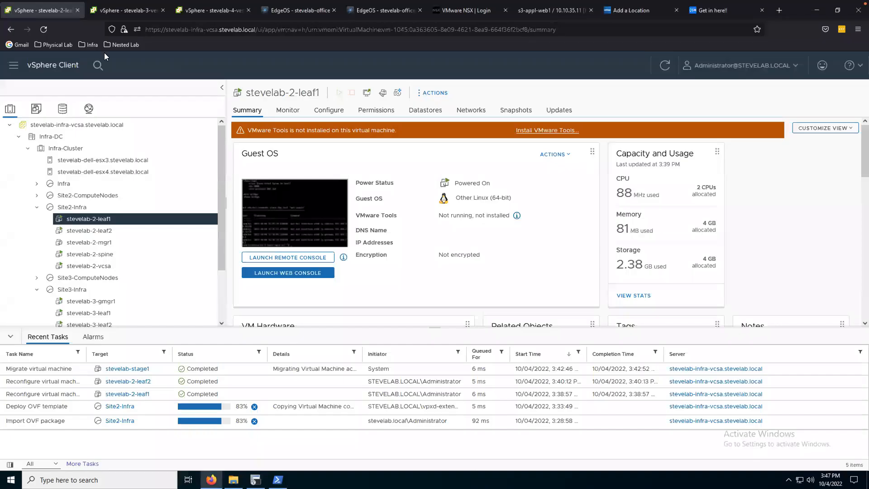
left_click(129, 10)
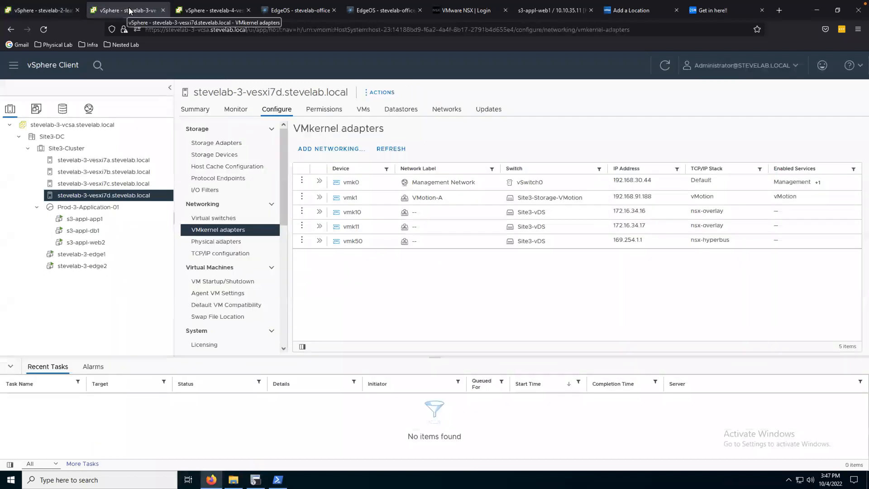
left_click(163, 10)
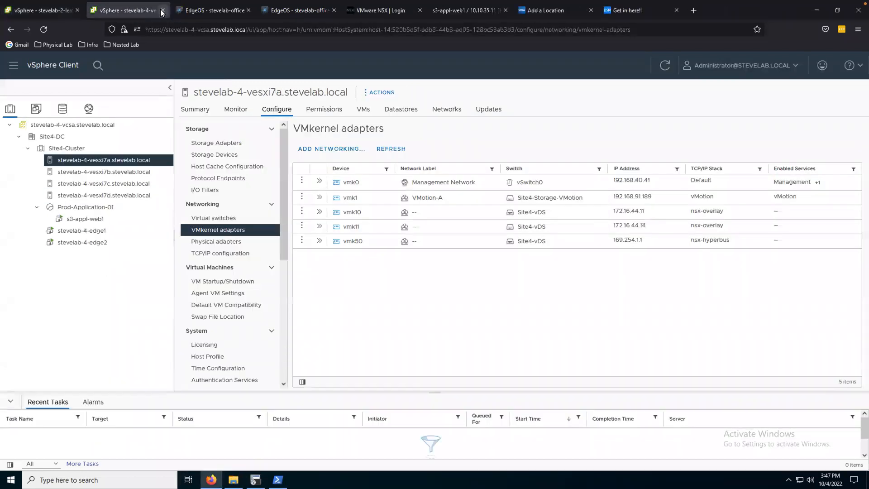
left_click(182, 31)
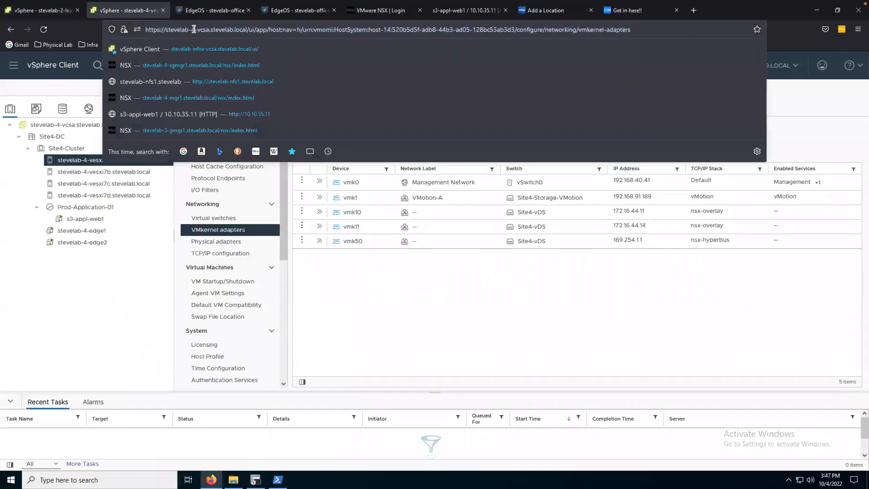
key("BackSpace")
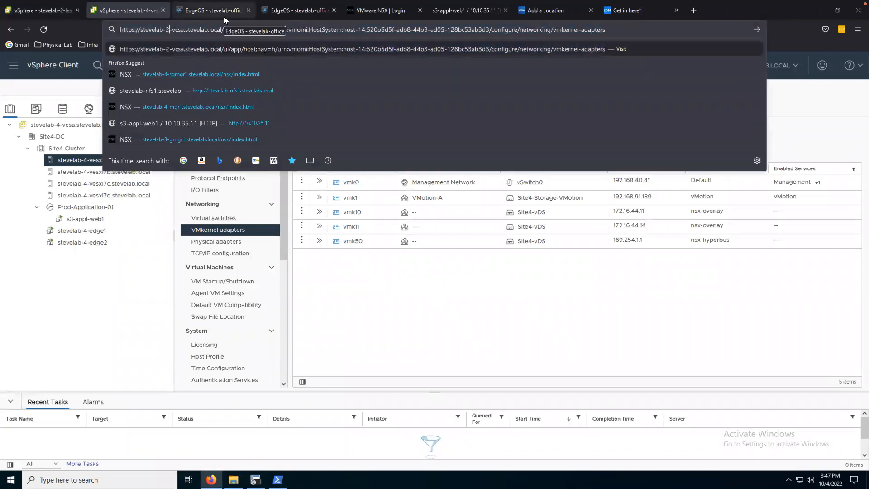
type("2")
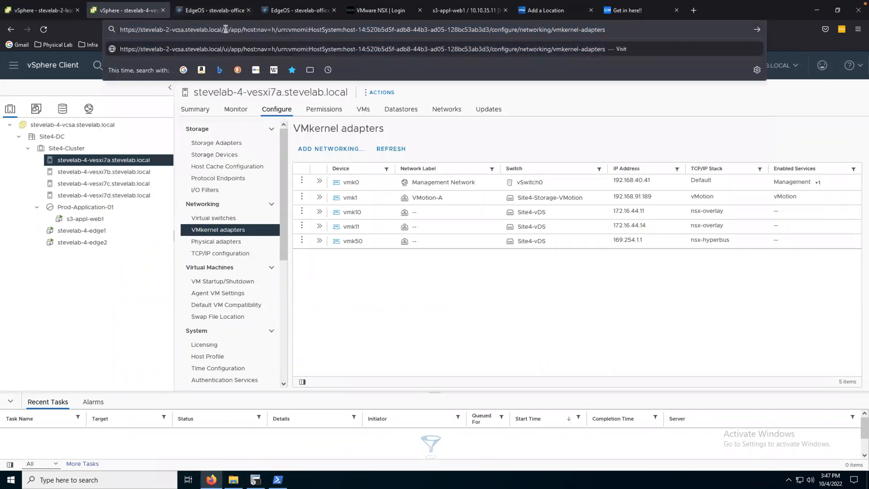
left_click_drag(520, 15, 606, 14)
key("Delete")
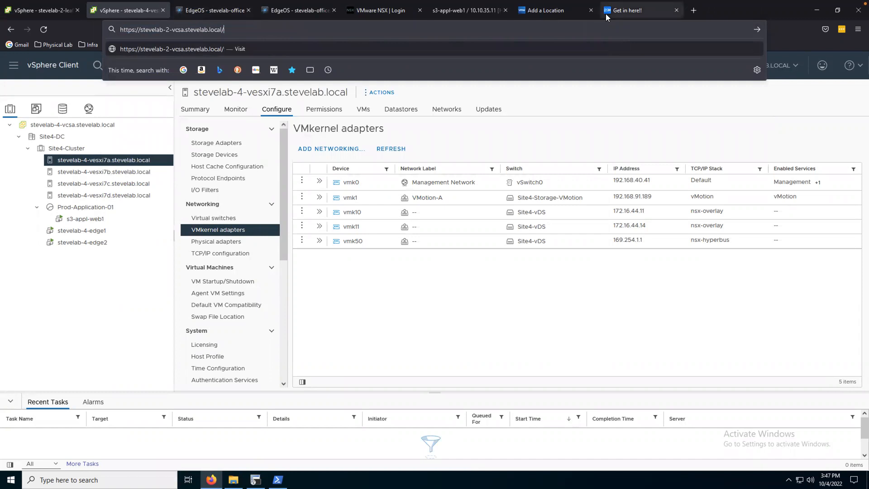
key("Return")
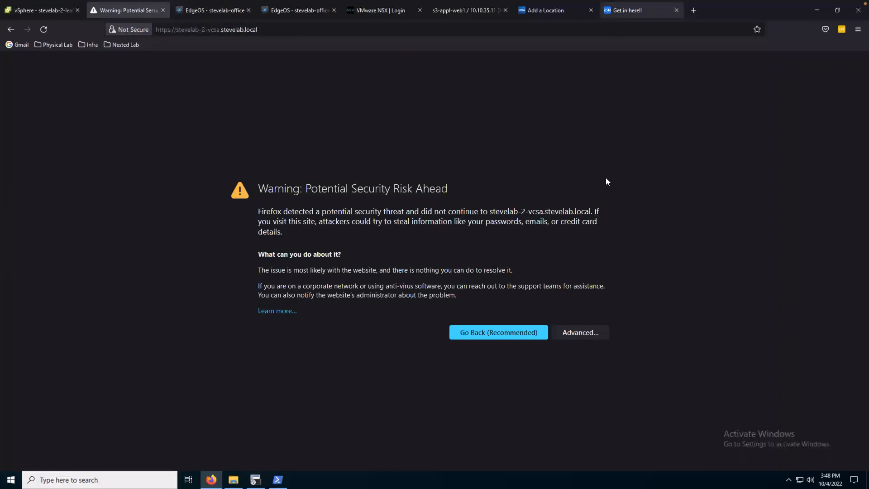
- Accept the certificate risk, launch the vSphere Client and log in to stevelab-2-vcsa with the saved administrator credentials
left_click(571, 333)
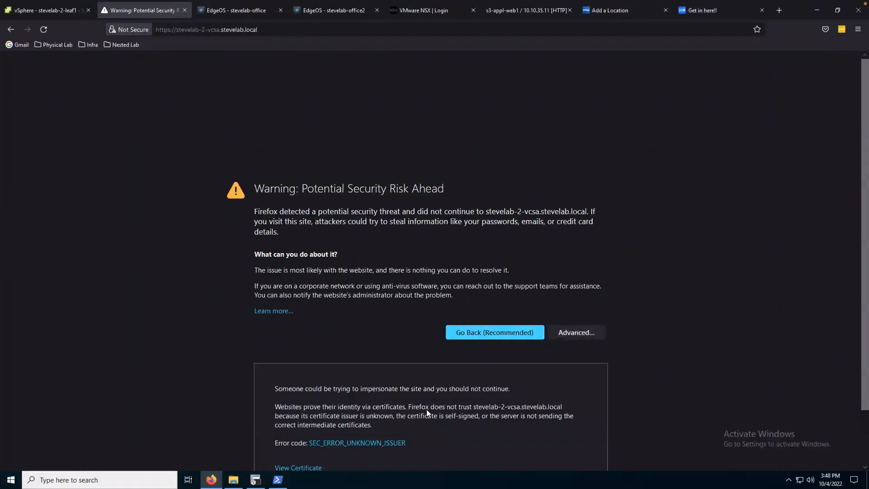
left_click(518, 437)
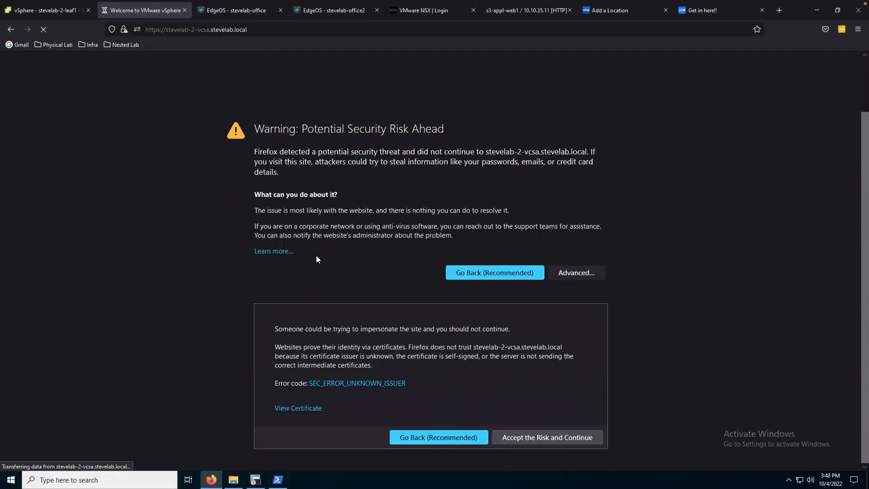
left_click(105, 109)
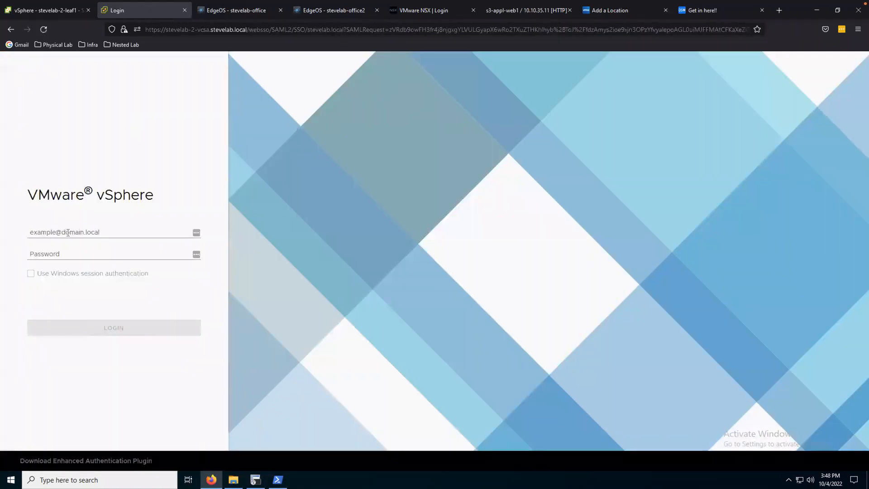
left_click(67, 232)
type("ad")
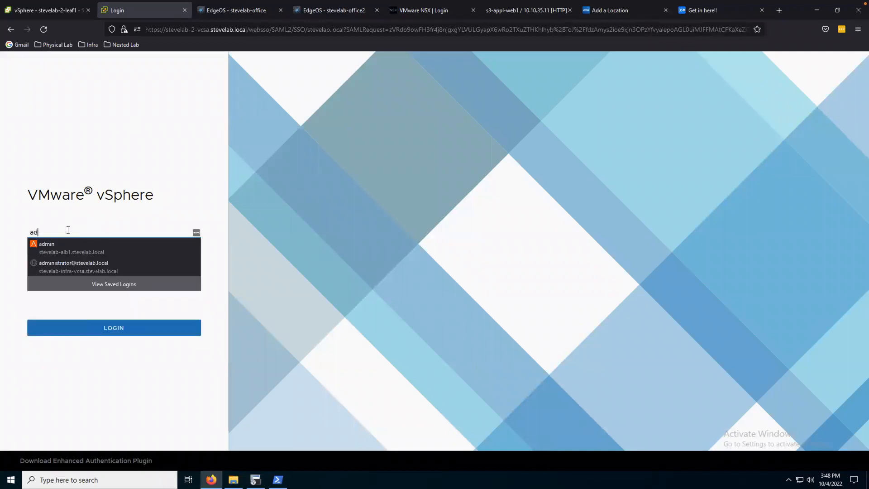
left_click(74, 265)
left_click(117, 334)
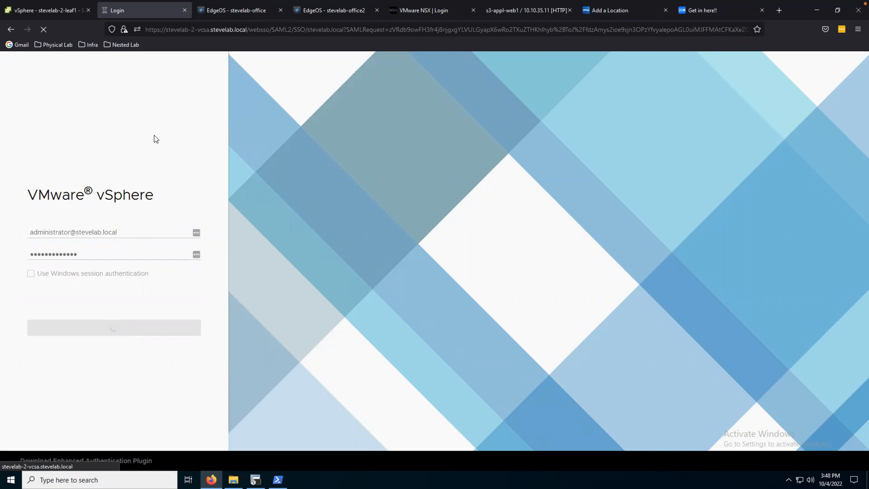
- Duplicate the tab and point it at the stevelab-3-vcsa address
right_click(144, 13)
left_click(164, 77)
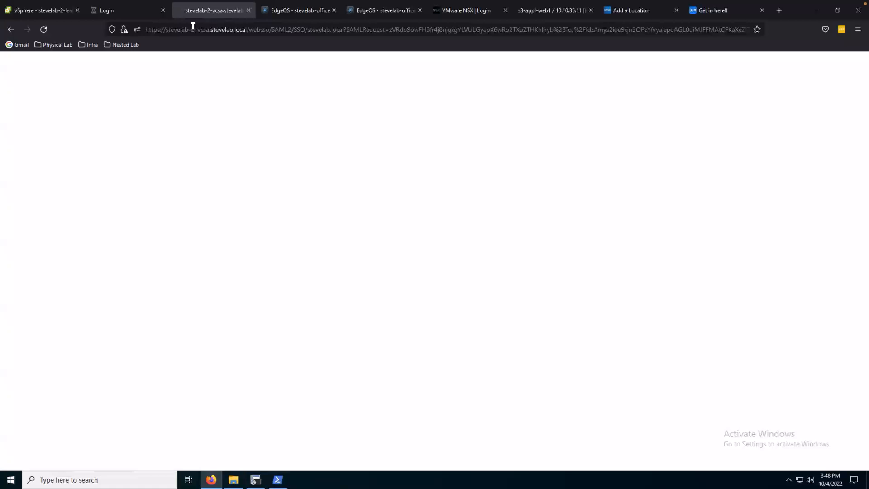
left_click(192, 28)
left_click(192, 29)
key("BackSpace")
type("3")
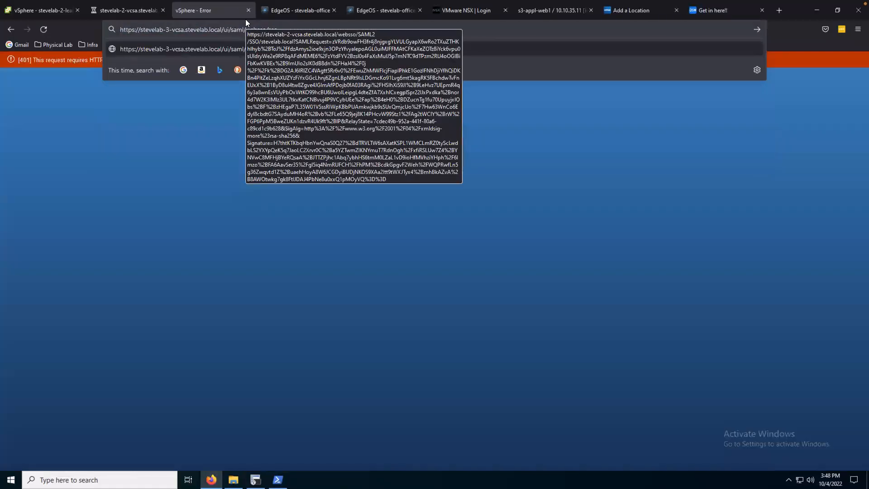
key("Return")
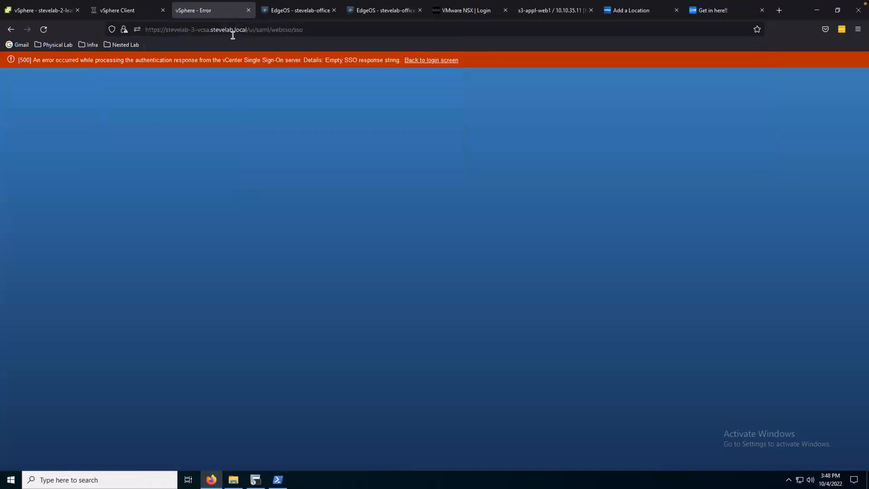
- Log in to stevelab-3-vcsa with the saved administrator credentials, then return to the stevelab-2 session
left_click(431, 60)
left_click(126, 10)
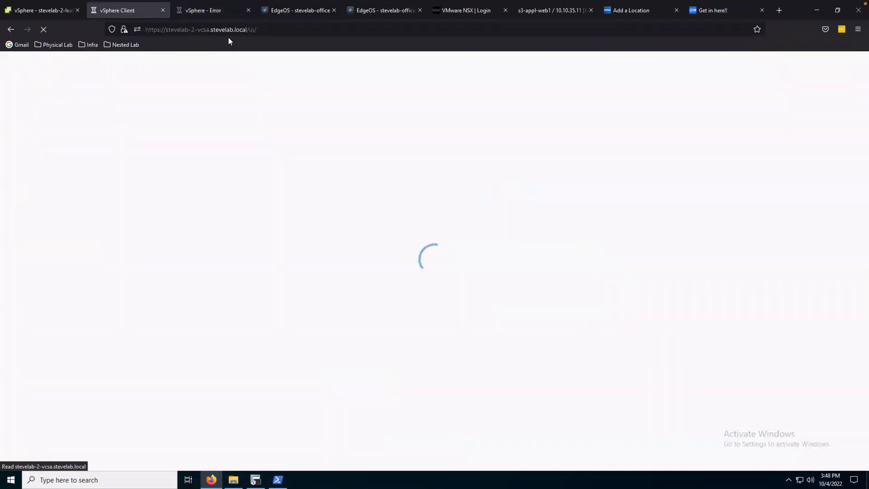
left_click(205, 10)
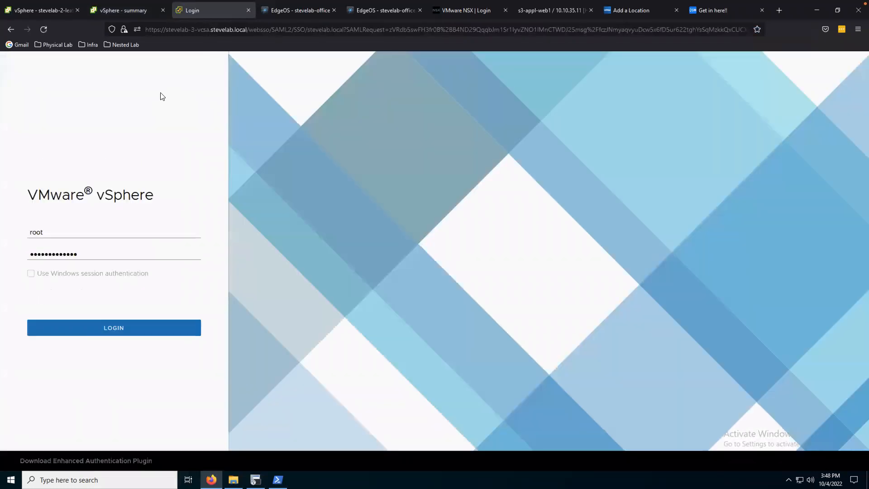
double_click(70, 230)
type("ad")
left_click(63, 267)
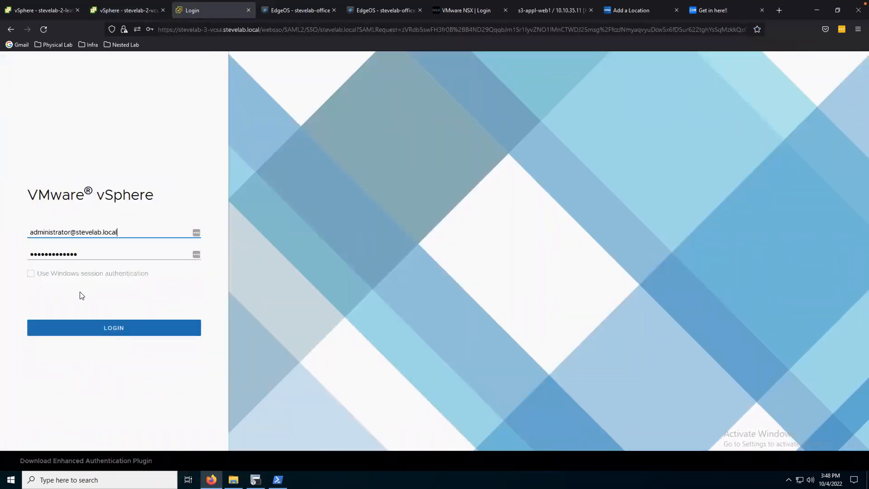
left_click(131, 325)
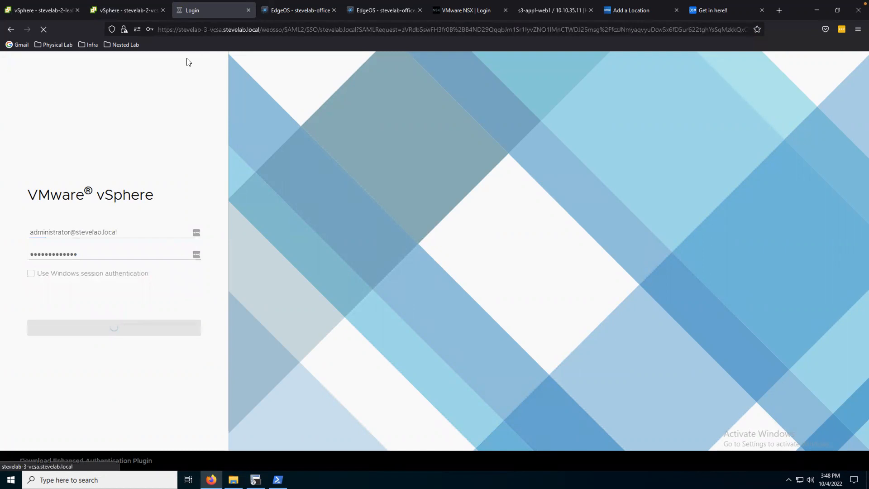
left_click(129, 10)
- Create a new datacenter named Site2-DC under stevelab-2-vcsa, checking stevelab-3 naming for reference
right_click(37, 125)
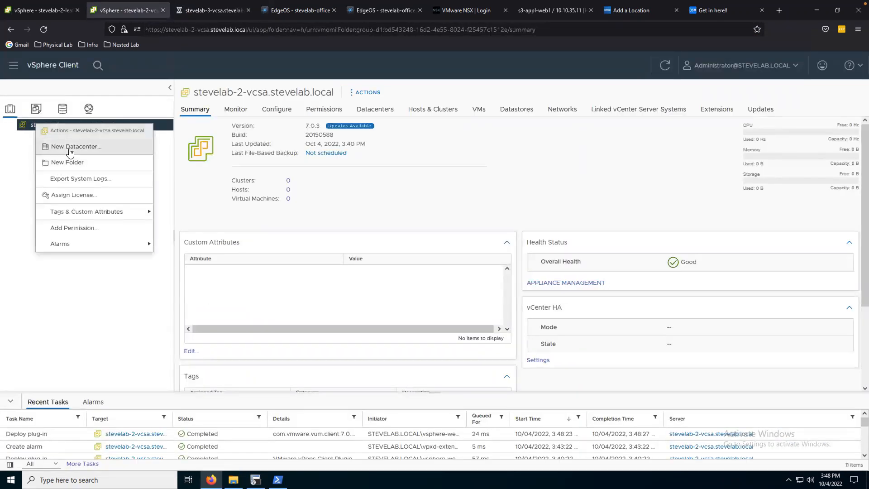
left_click(73, 149)
double_click(446, 244)
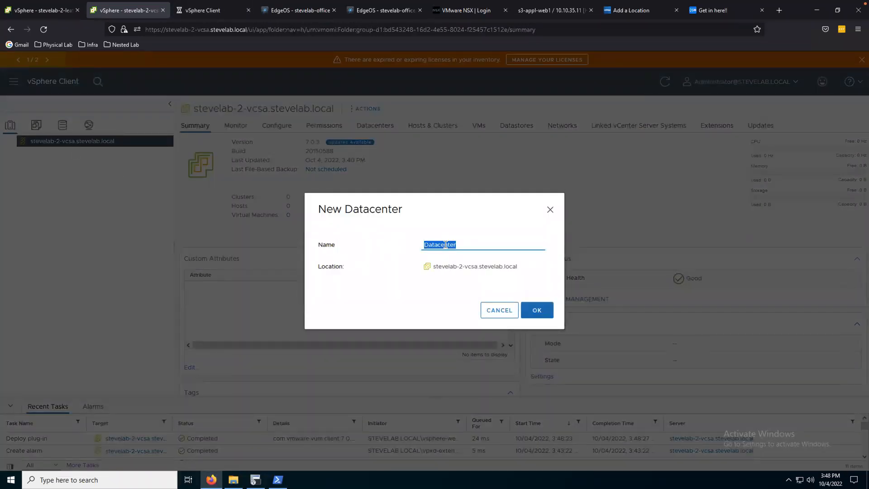
type("Site2")
left_click(212, 11)
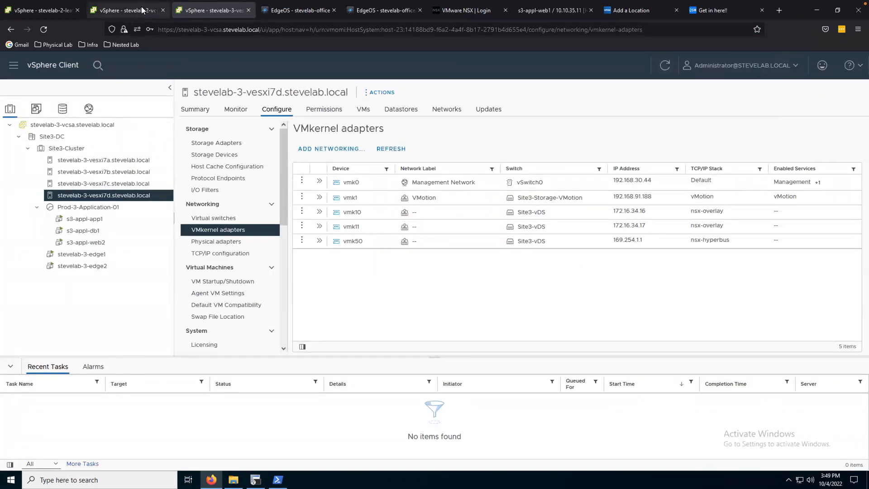
left_click(129, 17)
left_click(537, 309)
- Glance at the stevelab-3 host networking, then select Site2-DC and bring up its actions
left_click(213, 11)
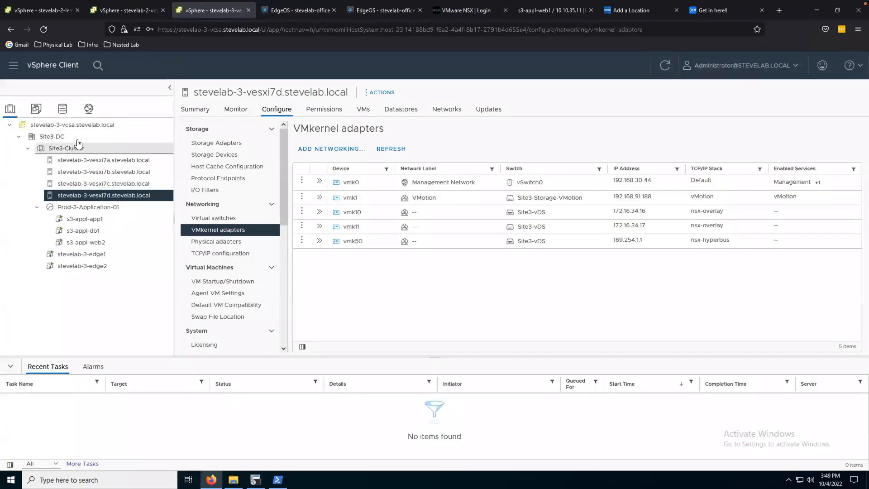
left_click(136, 10)
left_click(45, 154)
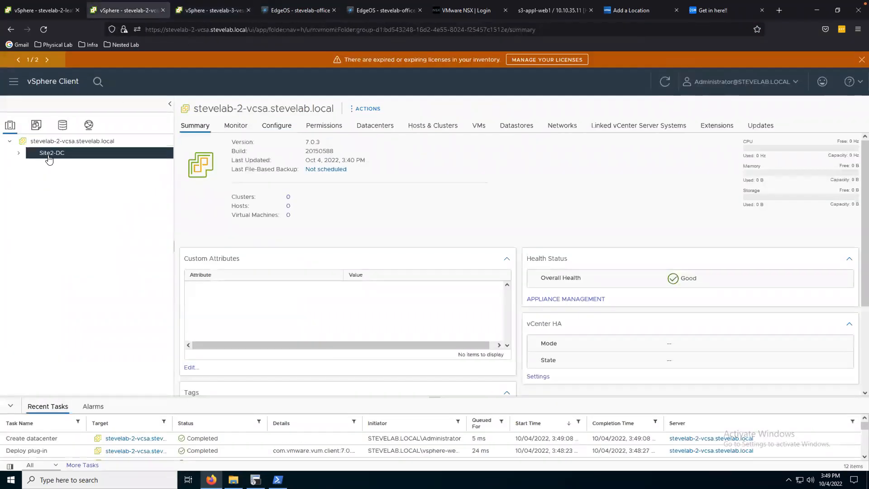
right_click(45, 154)
- Add a Site3-Cluster cluster to Site2-DC with vSphere DRS switched on
left_click(69, 192)
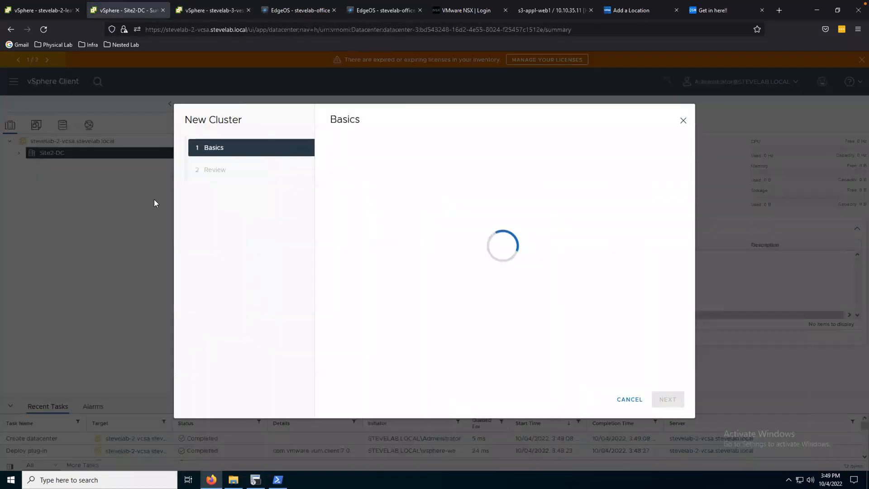
triple_click(463, 150)
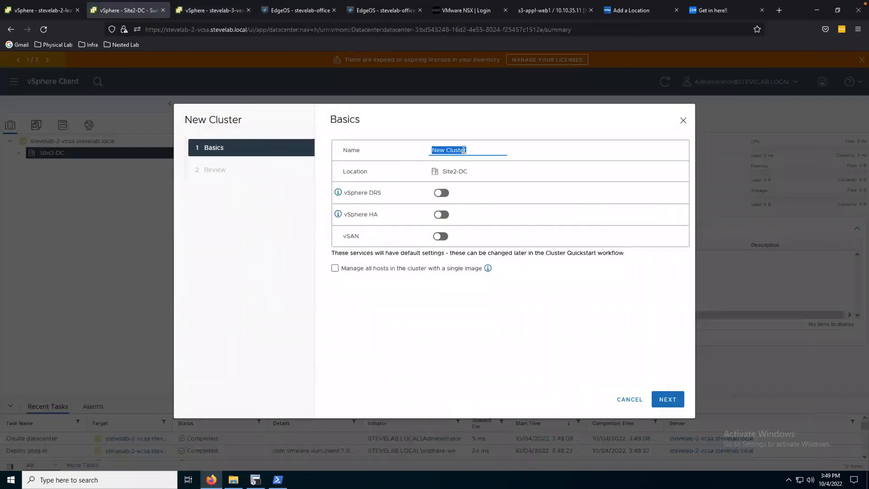
type("Si")
left_click(441, 192)
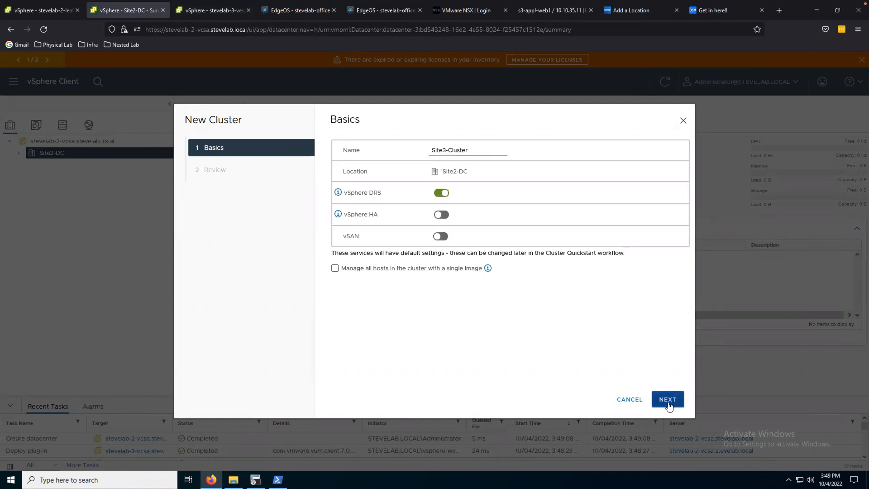
left_click(668, 401)
left_click(668, 401)
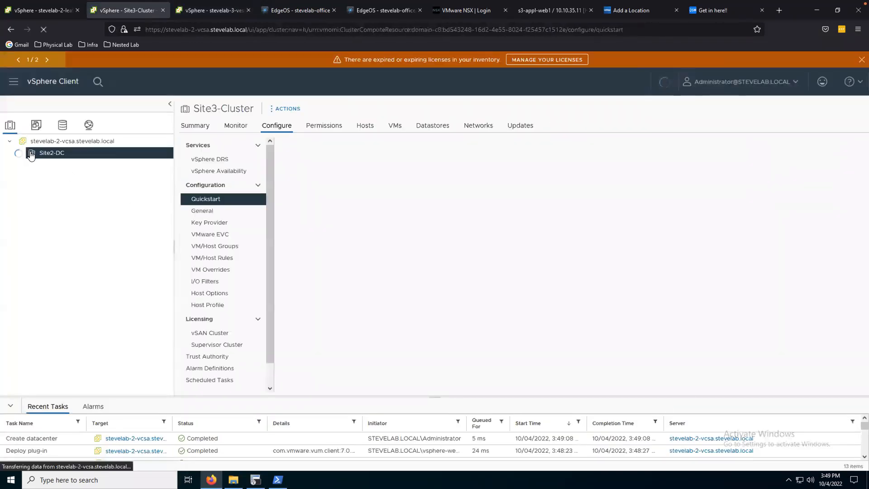
- Start adding a host to Site2-DC and enter the stevelab host name
right_click(32, 154)
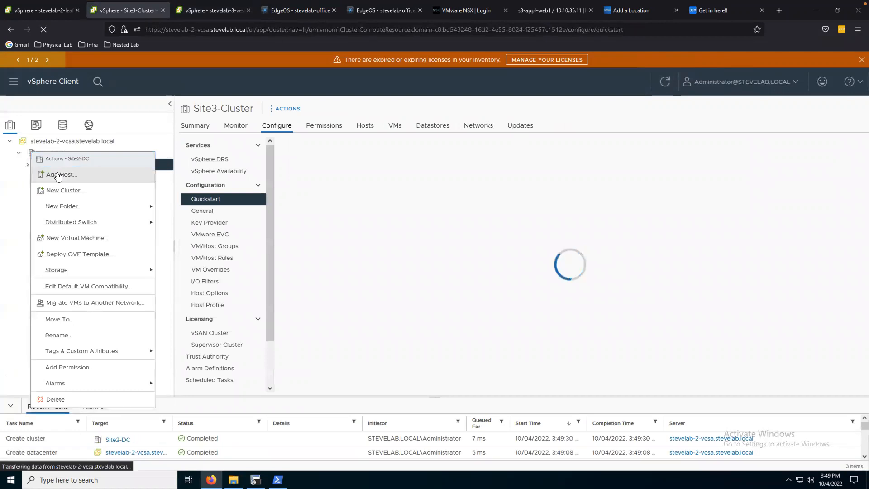
left_click(58, 175)
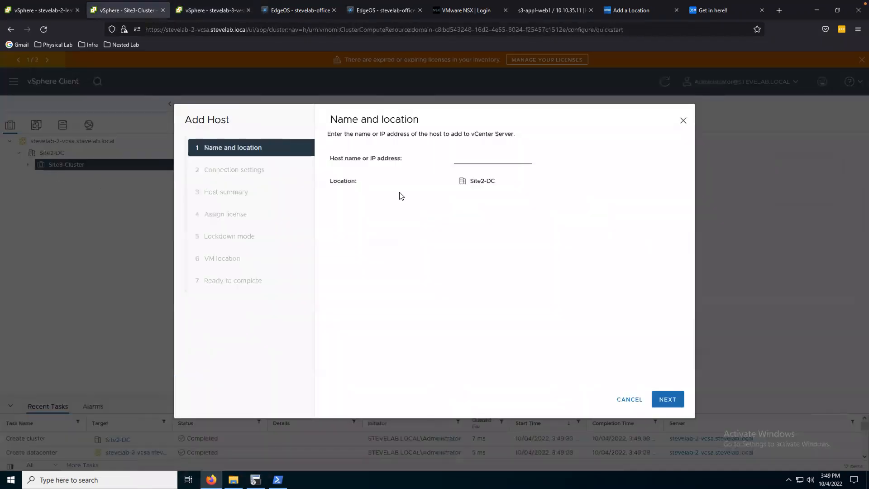
left_click(468, 159)
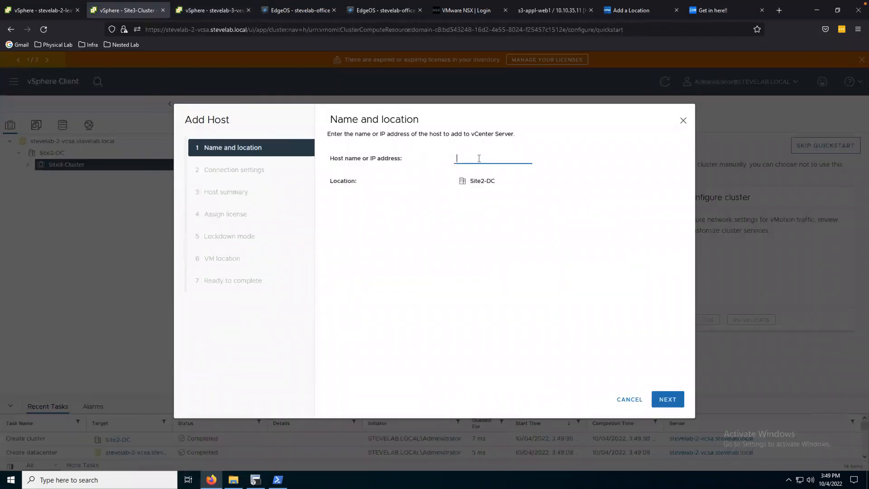
type("stevelab-2-vesxi7a")
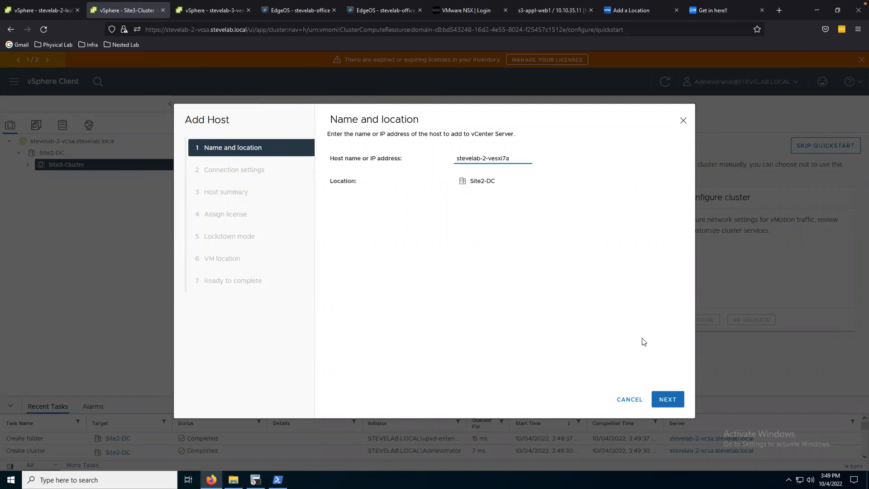
left_click(668, 394)
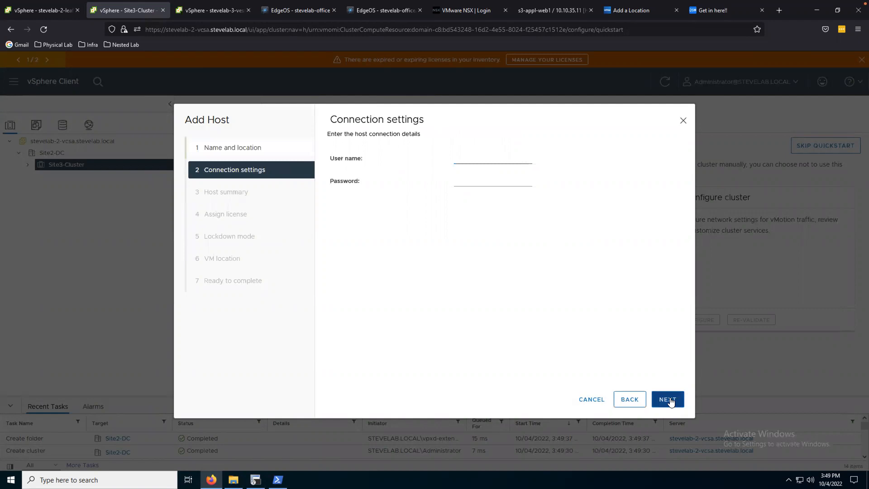
- Connect with the root account and saved password, accepting the host's security certificate
left_click(483, 159)
type("root")
key("Tab")
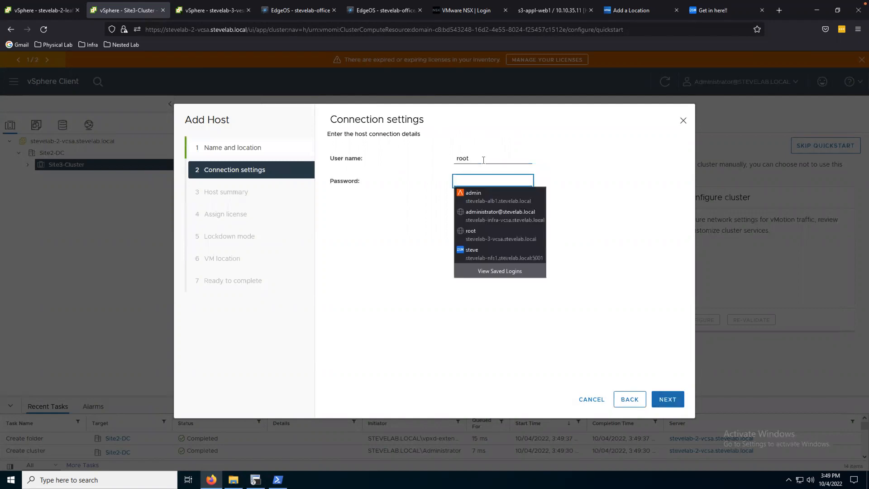
left_click(490, 234)
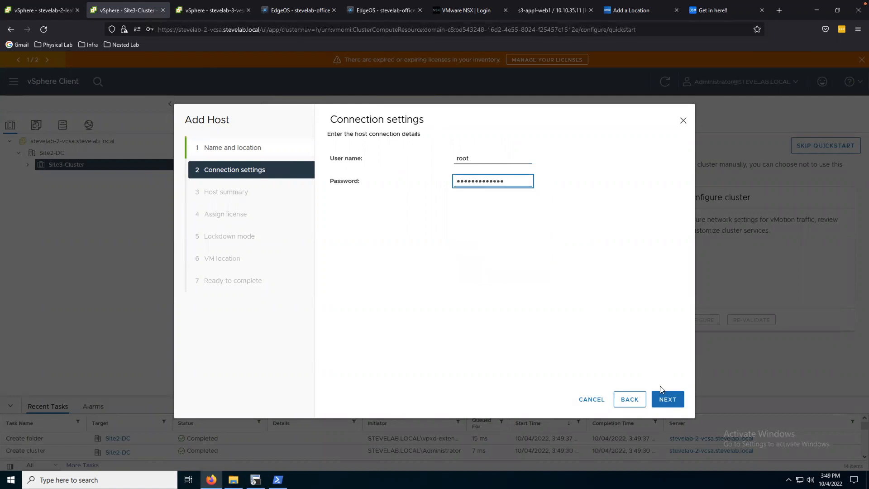
left_click(664, 398)
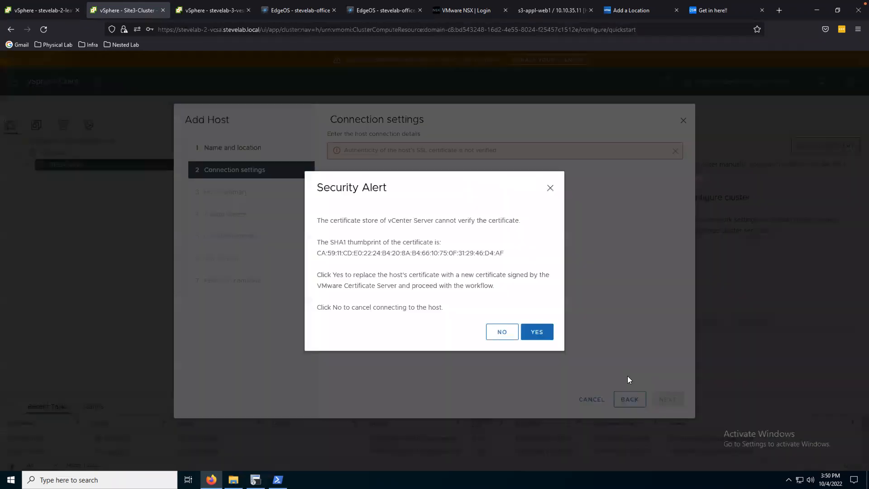
left_click(535, 334)
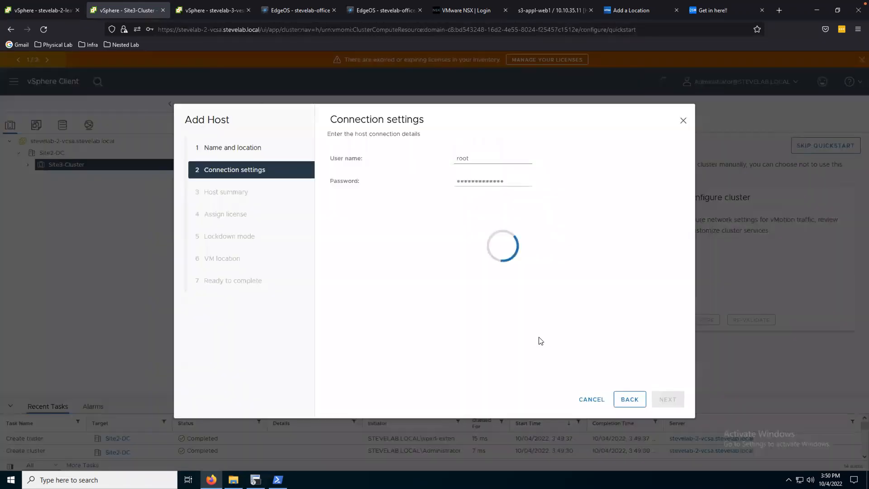
left_click(669, 397)
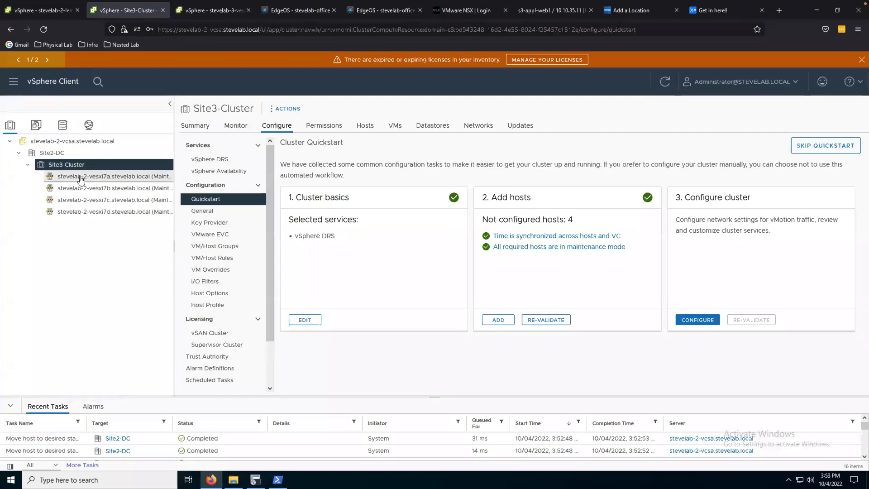
- Exit maintenance mode on stevelab-2-vesxi7a and 7b, dismissing the expired-licenses warning
left_click(78, 177)
right_click(77, 177)
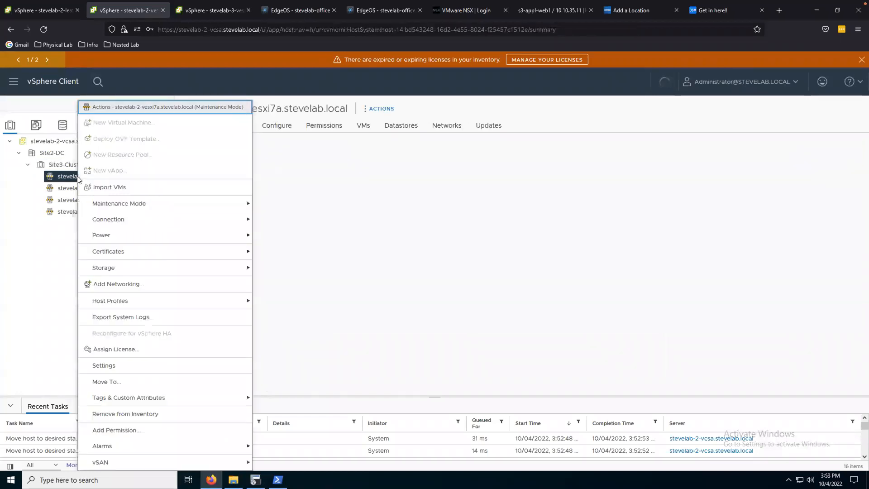
mouse_move(248, 204)
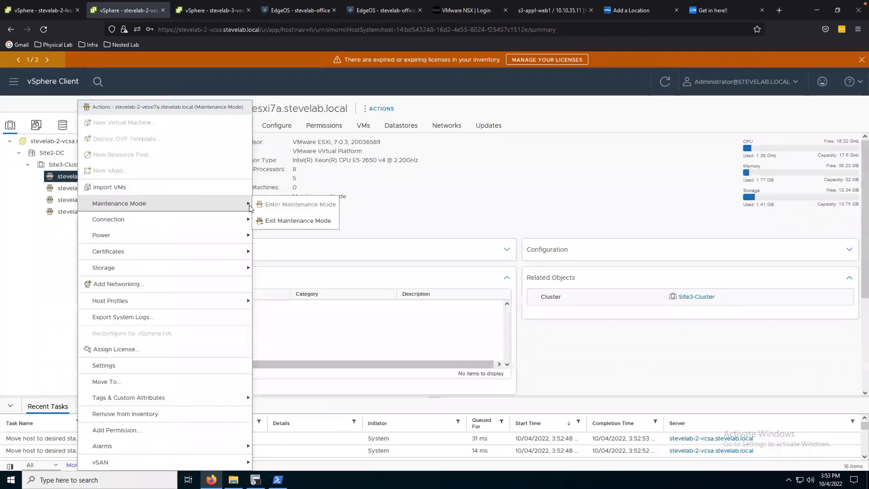
left_click(286, 223)
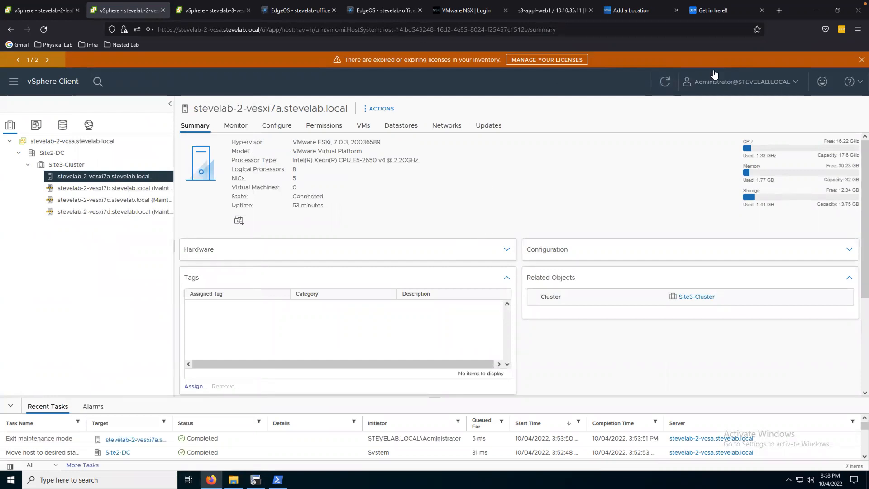
left_click(860, 60)
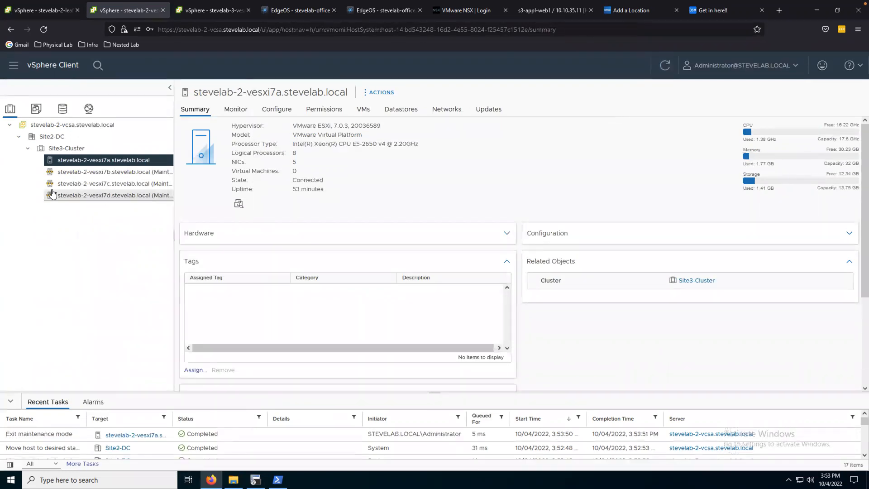
left_click(79, 174)
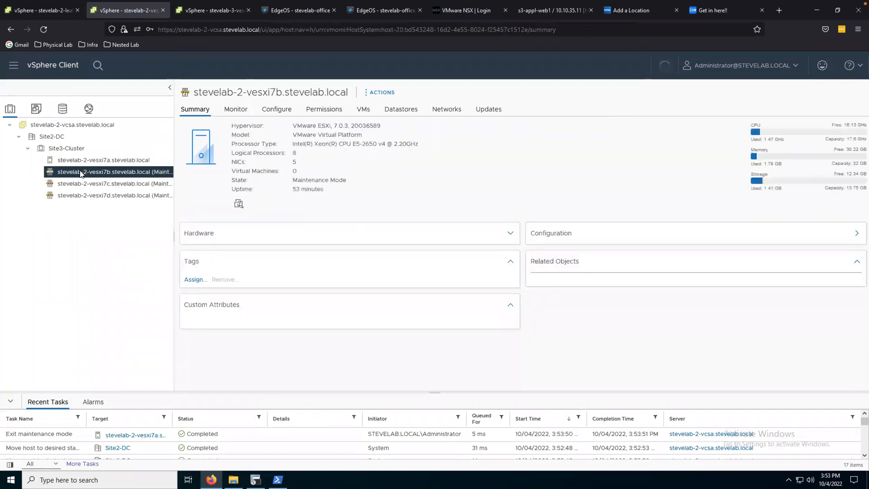
right_click(80, 174)
mouse_move(165, 204)
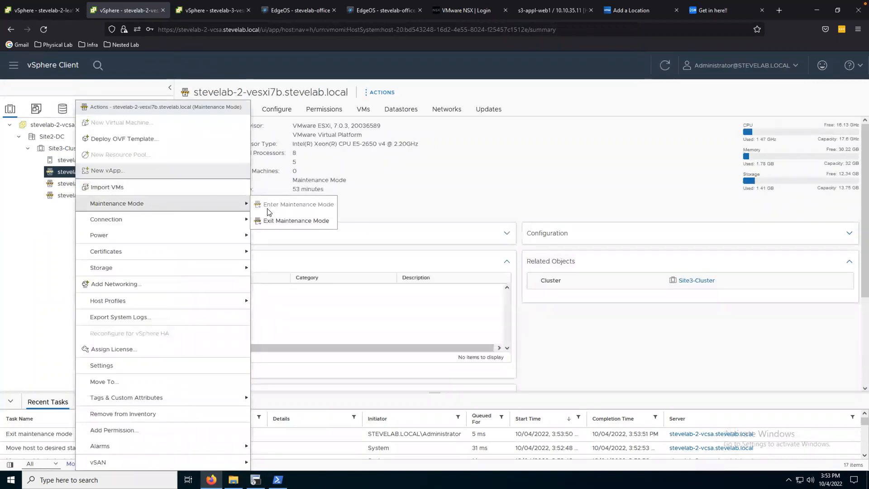
left_click(274, 220)
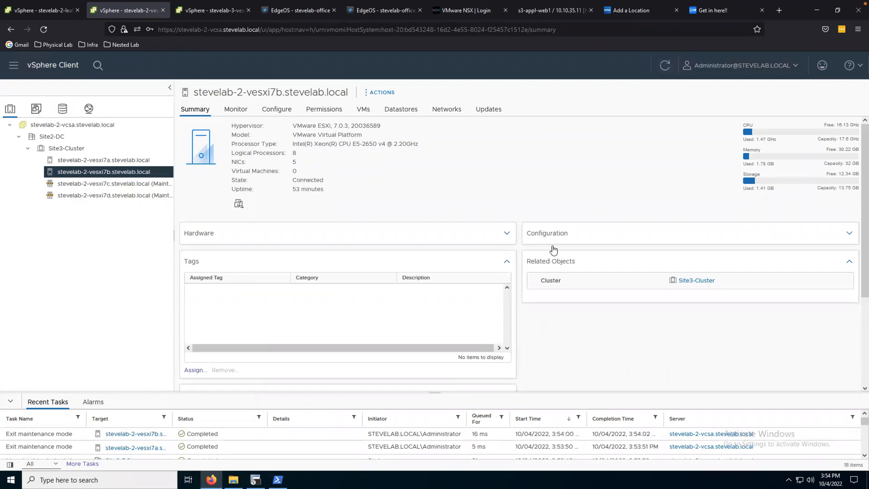
- Exit maintenance mode on stevelab-2-vesxi7c and stevelab-2-vesxi7d
left_click(124, 186)
right_click(158, 184)
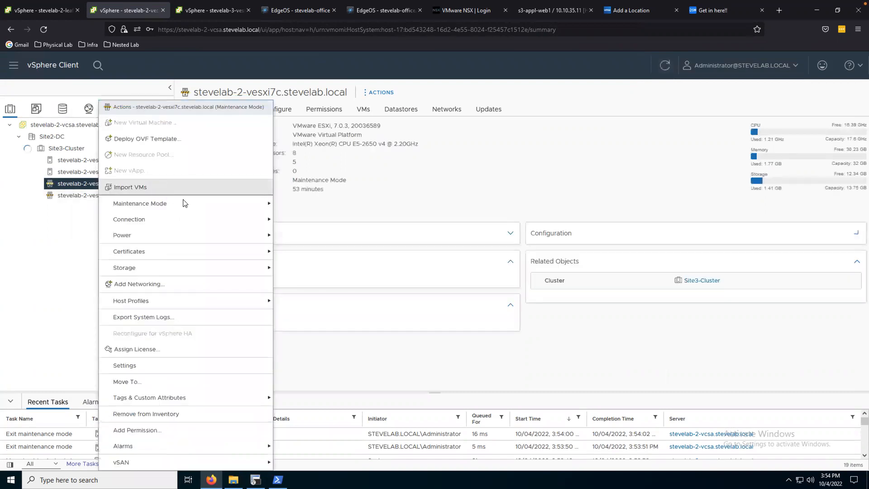
mouse_move(248, 204)
left_click(293, 221)
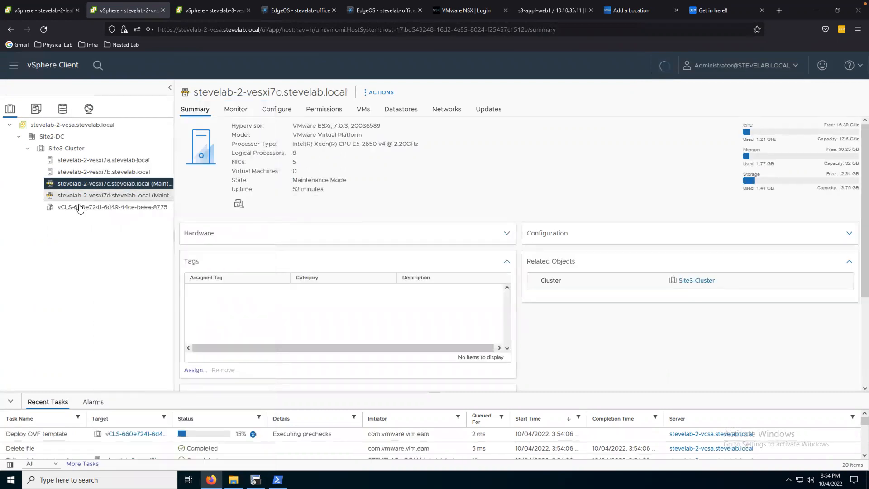
left_click(123, 200)
right_click(125, 197)
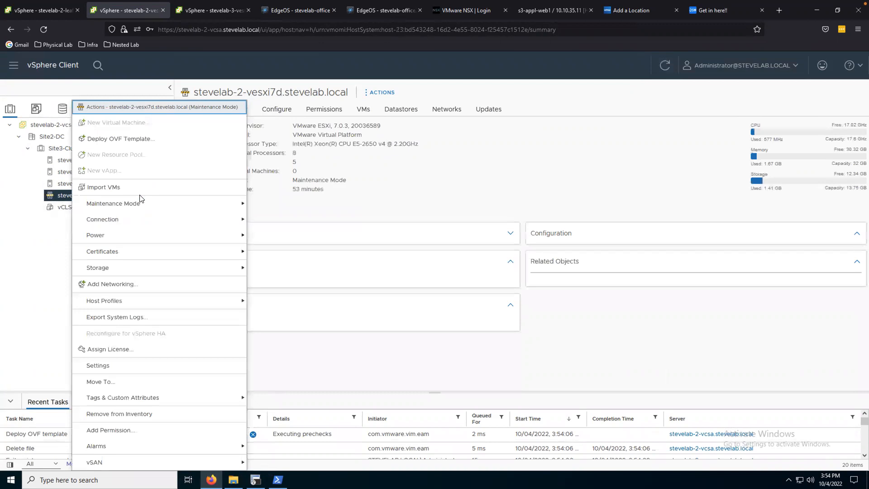
mouse_move(184, 206)
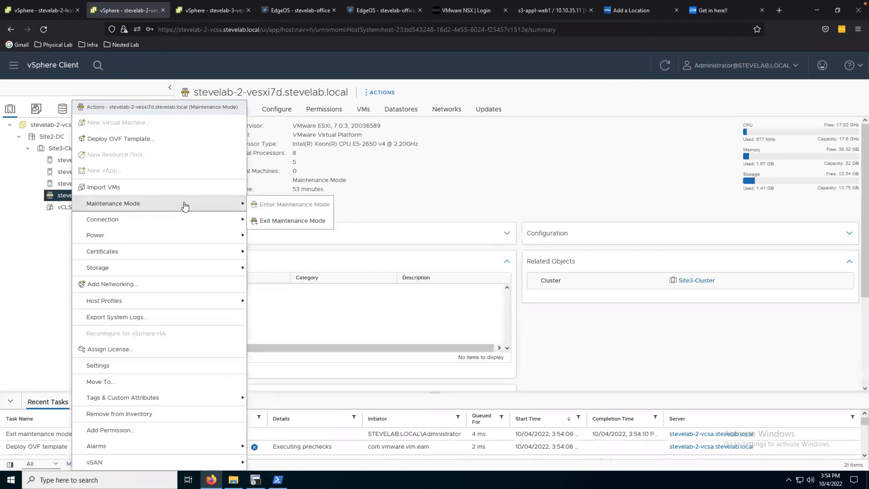
left_click(284, 219)
- Power on stevelab-2-mgr1 on the infra vCenter, then go back to the Site2 vCenter
left_click(60, 11)
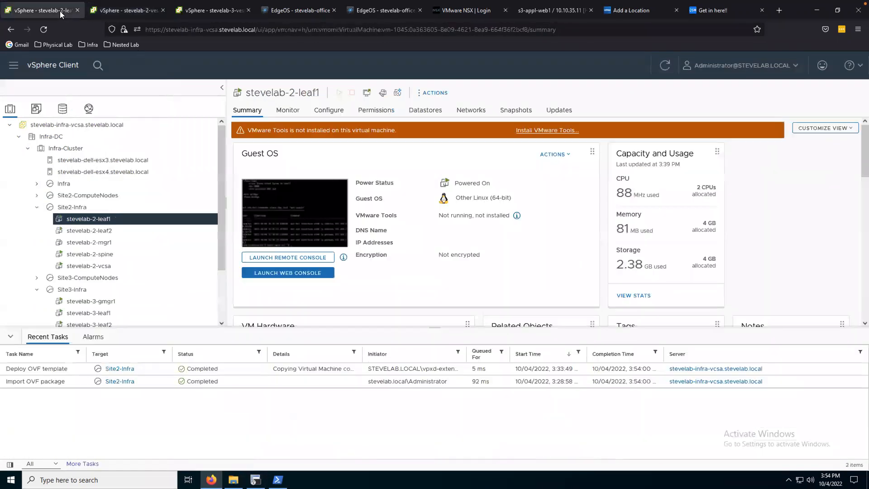
scroll(93, 233, "down", 3)
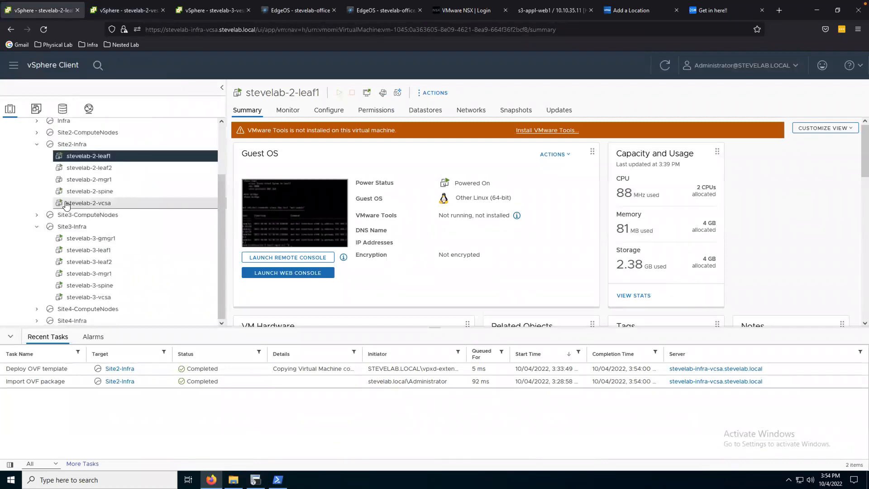
left_click(75, 180)
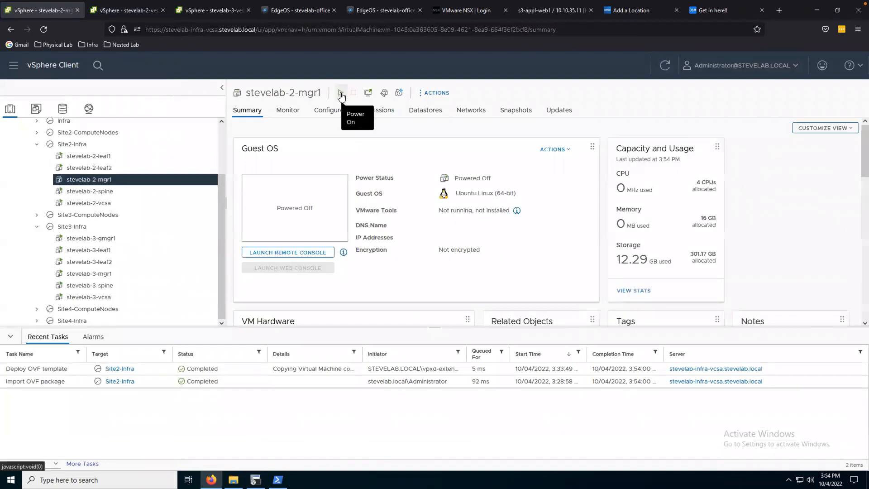
left_click(340, 93)
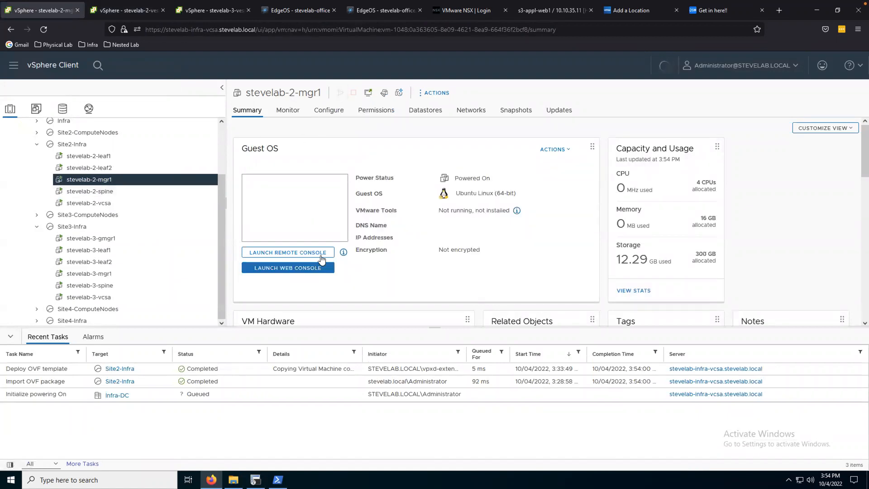
scroll(323, 258, "down", 4)
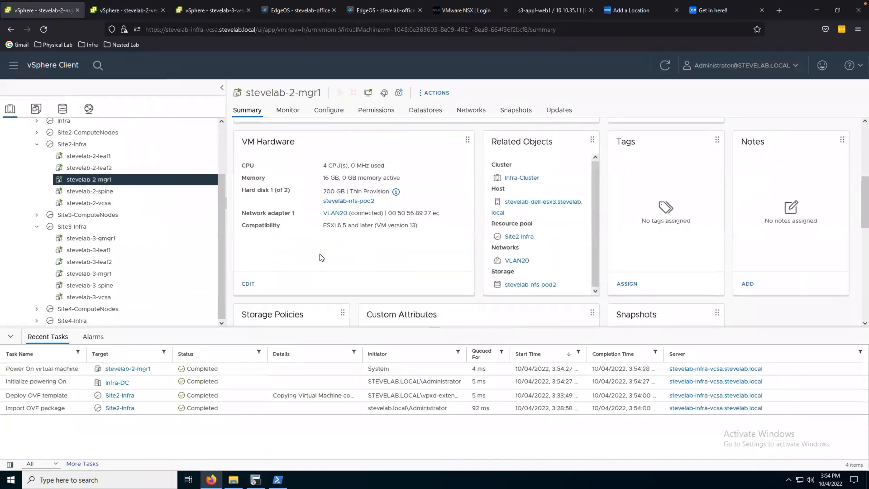
scroll(320, 257, "up", 4)
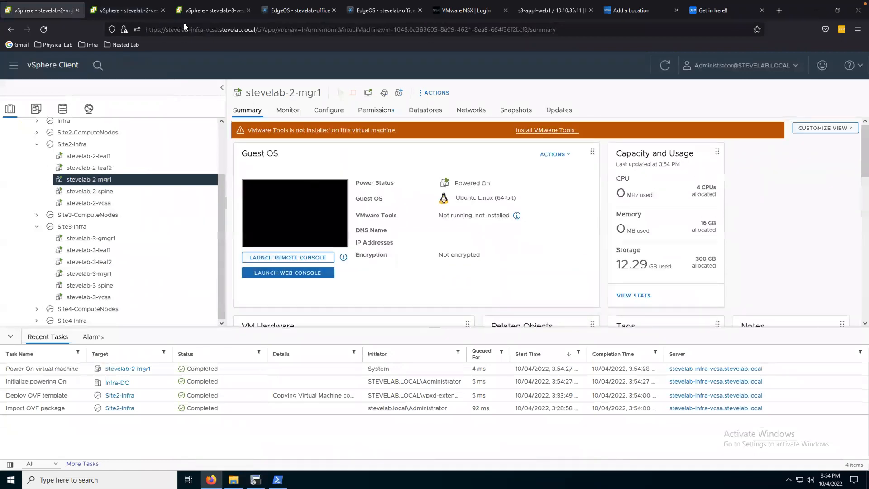
left_click(130, 11)
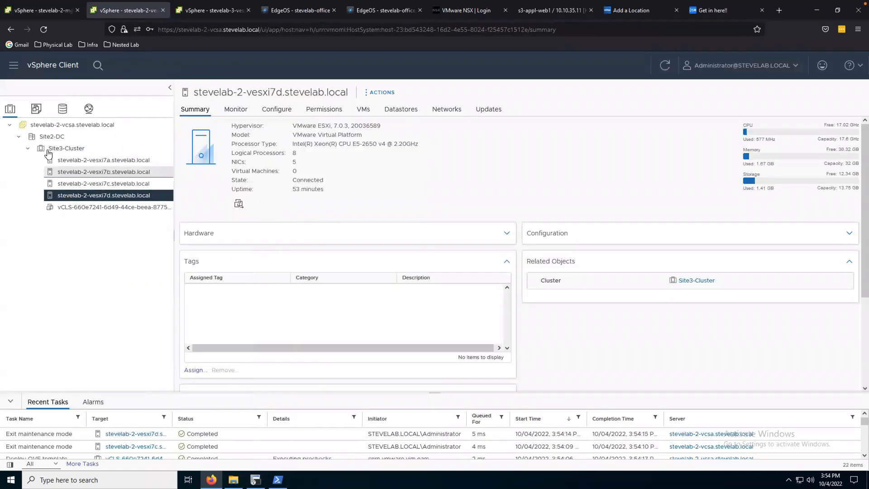
- In networking inventory, start a New Distributed Switch on Site2-DC
left_click(88, 109)
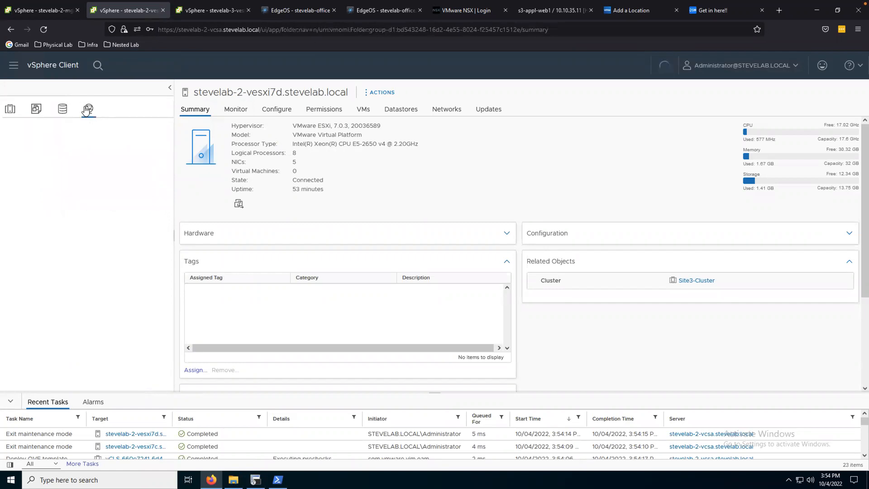
left_click(9, 125)
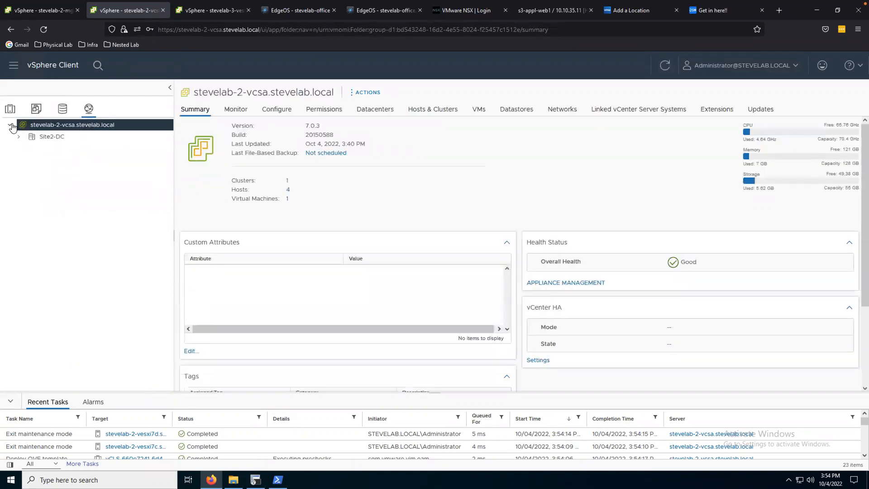
left_click(18, 136)
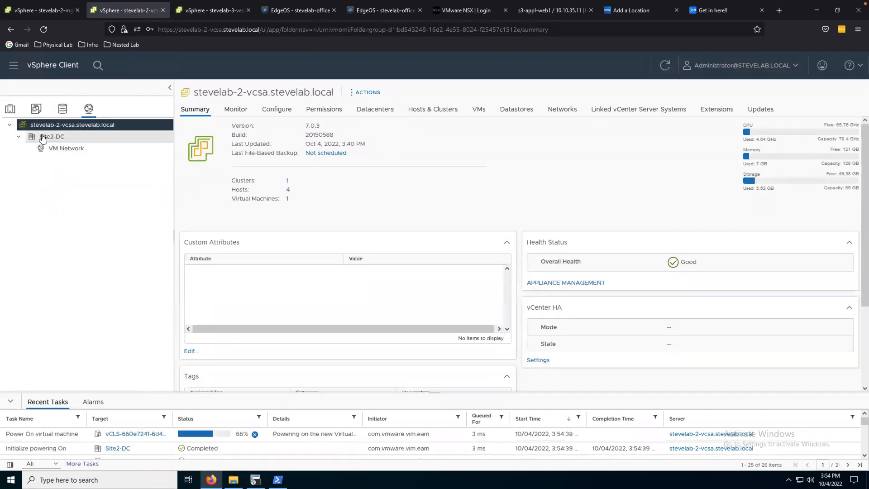
left_click(43, 138)
right_click(43, 137)
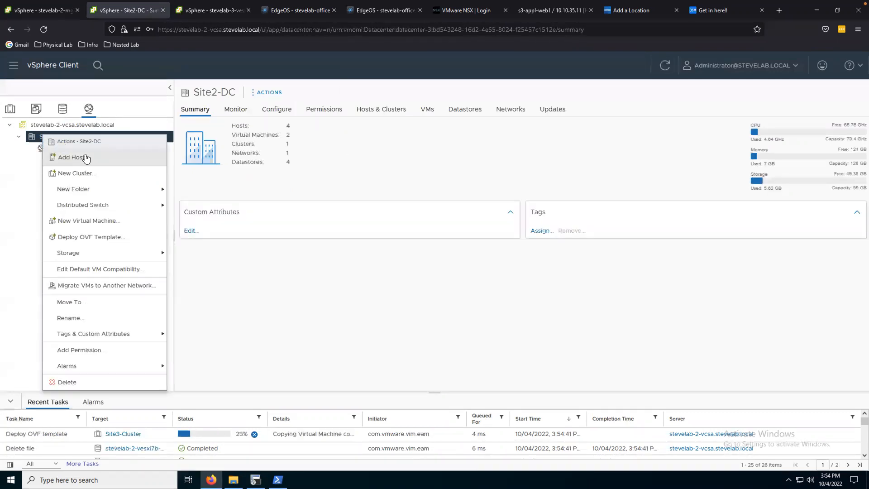
mouse_move(93, 204)
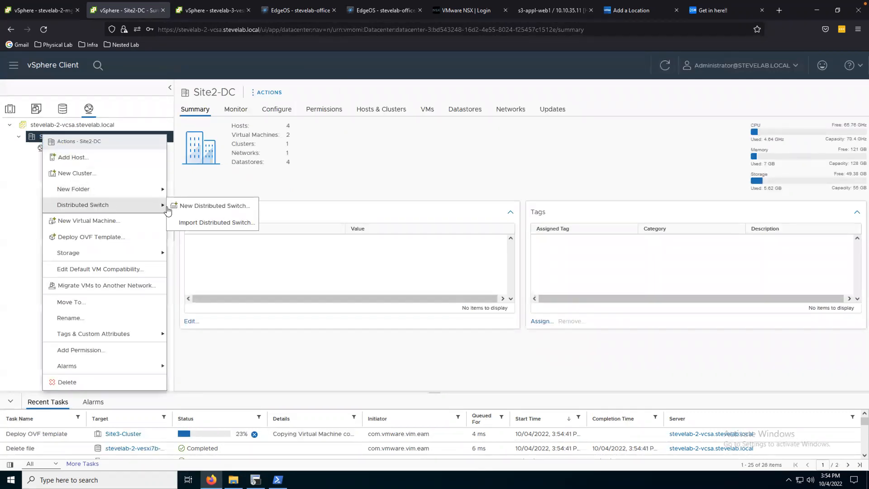
left_click(216, 203)
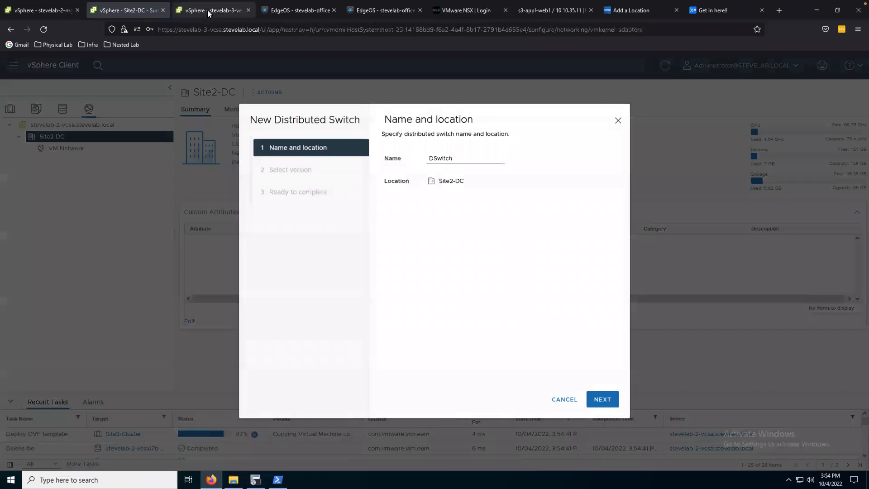
- On the Site3 vCenter, open Rename on Site3-Storage-VMotion to copy its name
left_click(207, 10)
left_click(89, 110)
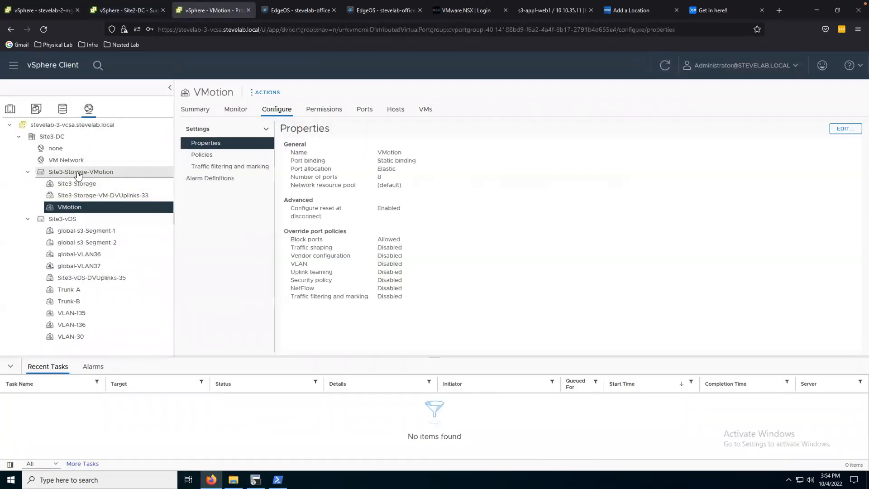
left_click(60, 222)
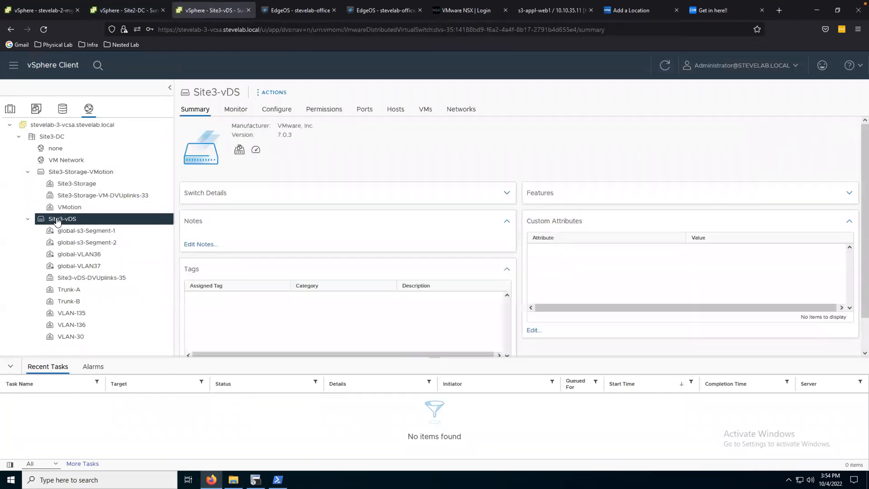
left_click(66, 174)
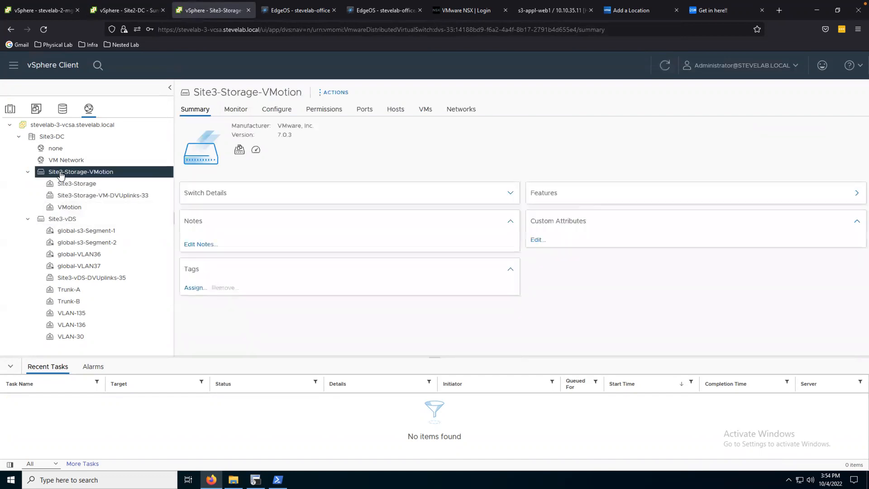
right_click(59, 172)
left_click(144, 212)
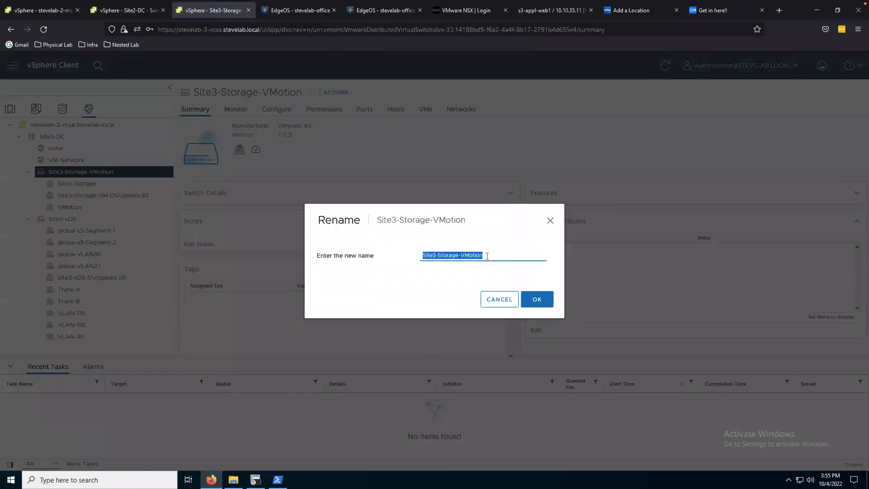
- Paste the copied name as the switch name and keep version 7.0.3
left_click(131, 10)
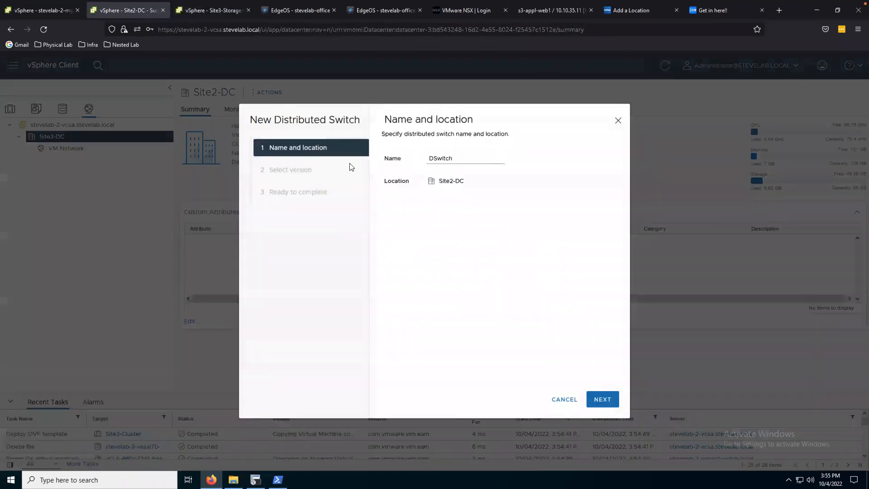
key("ctrl+a")
type("Site3-Storage-VMotion")
left_click(602, 399)
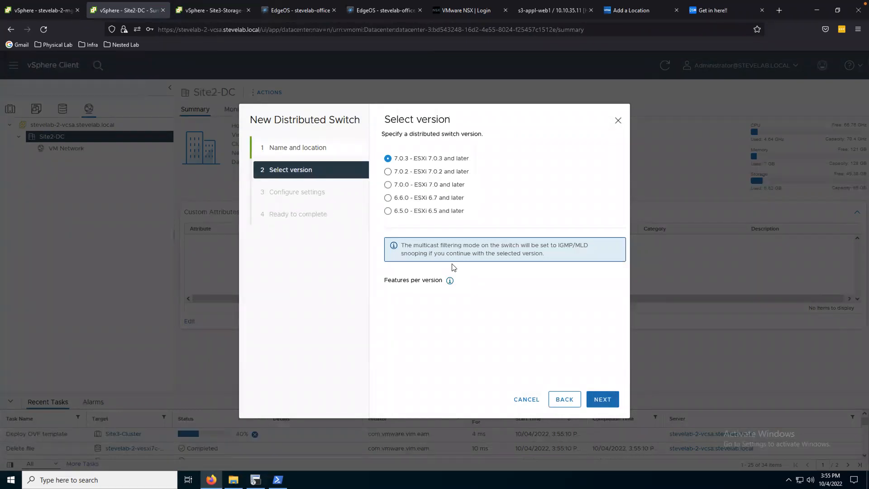
left_click(603, 399)
- Set 2 uplinks, keep Network I/O Control enabled, skip the default port group, and finish
left_click_drag(475, 155, 442, 166)
type("2")
left_click(502, 183)
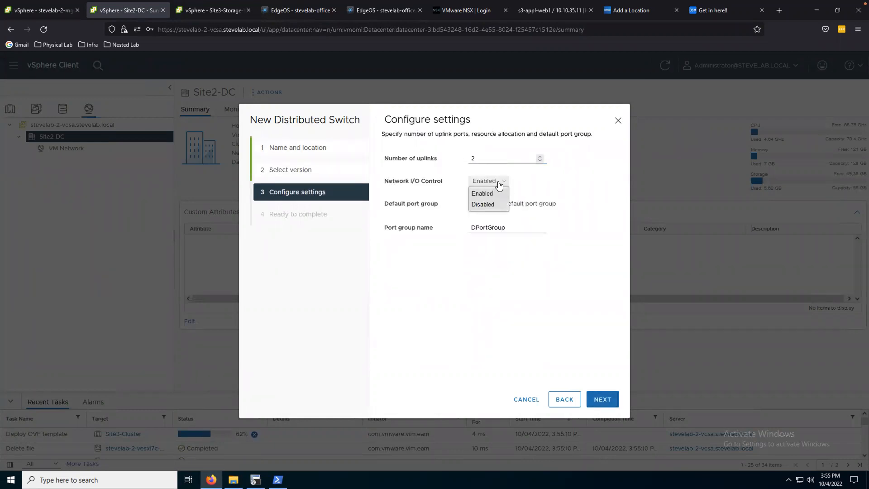
left_click(555, 184)
left_click(472, 203)
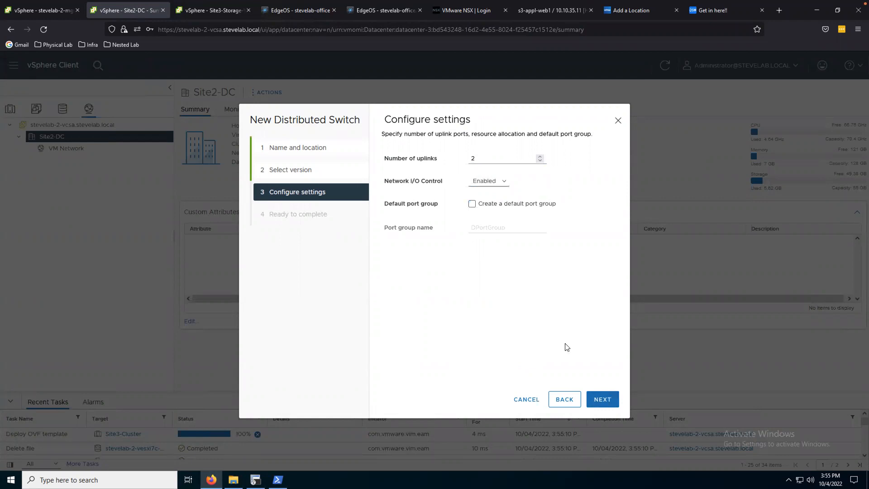
left_click(602, 399)
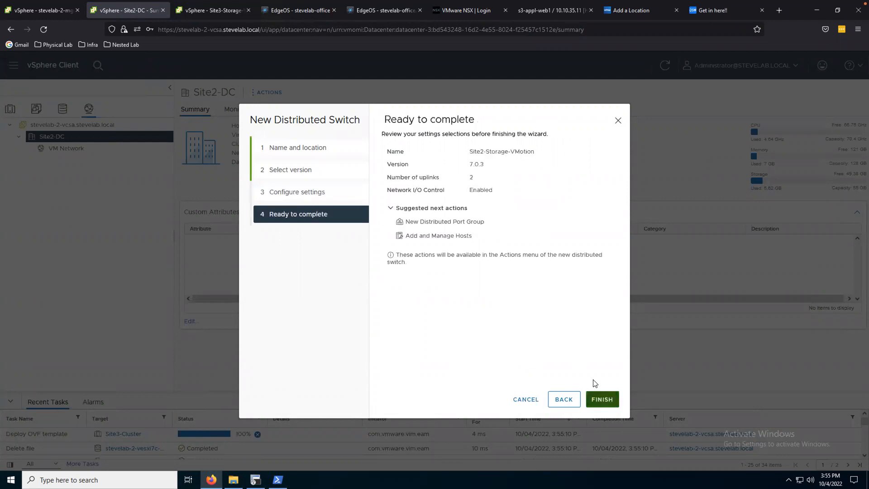
left_click(604, 400)
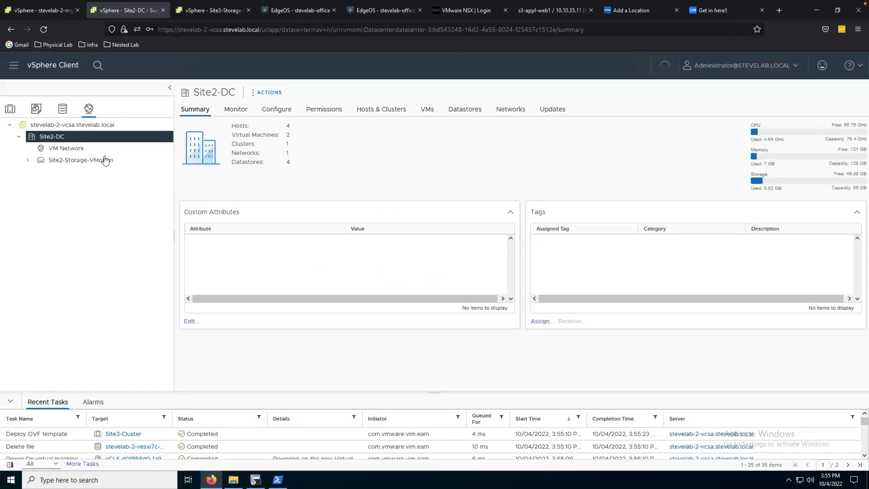
right_click(48, 136)
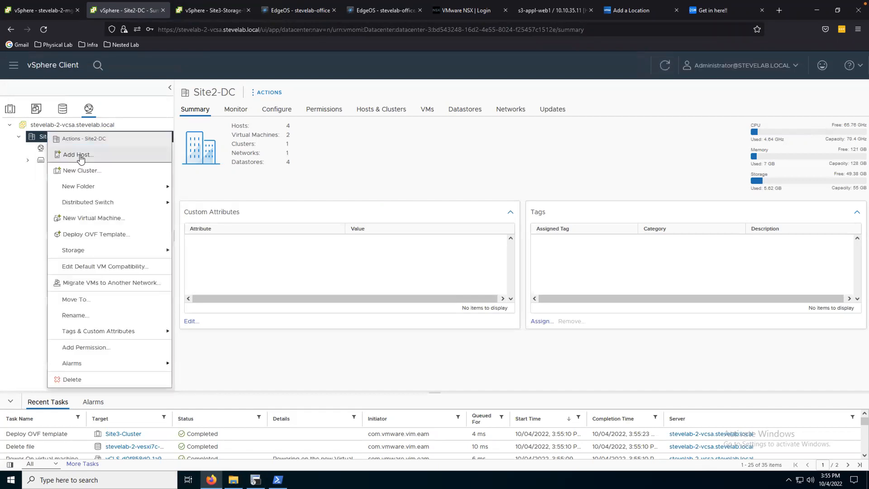
left_click(80, 221)
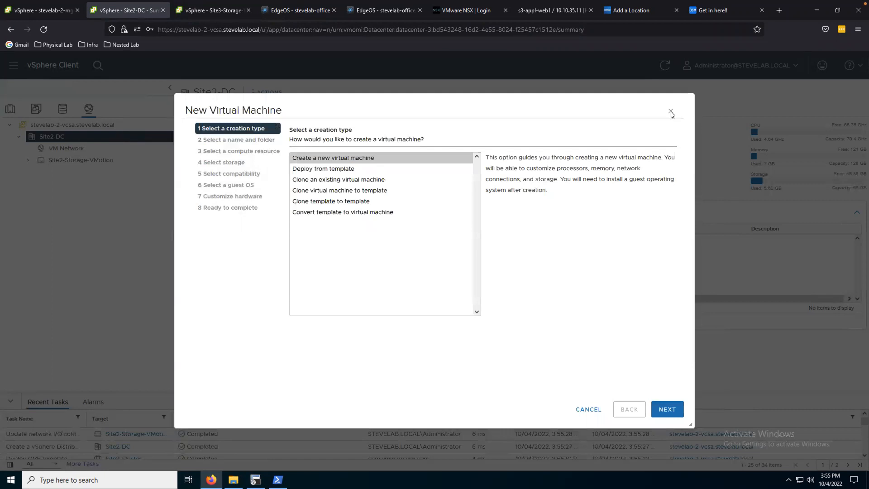
- Close the stray New VM wizard and start a new distributed switch named Site2-vDS
left_click(670, 111)
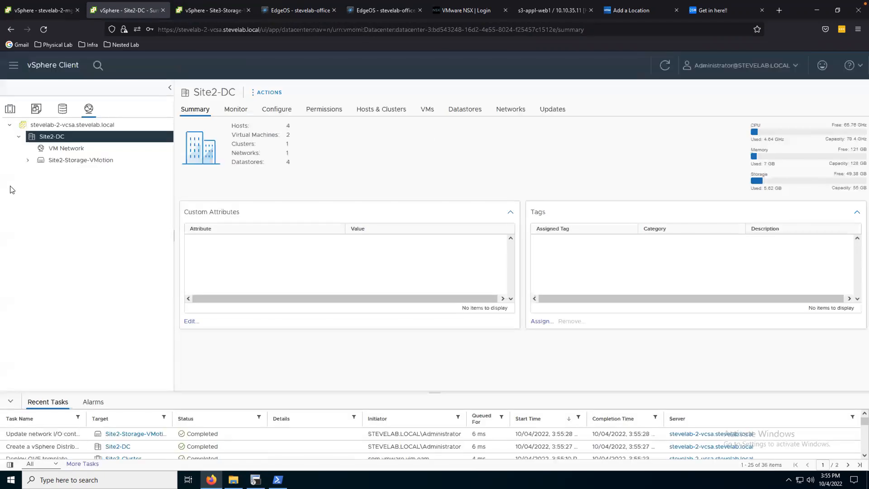
right_click(51, 136)
mouse_move(93, 210)
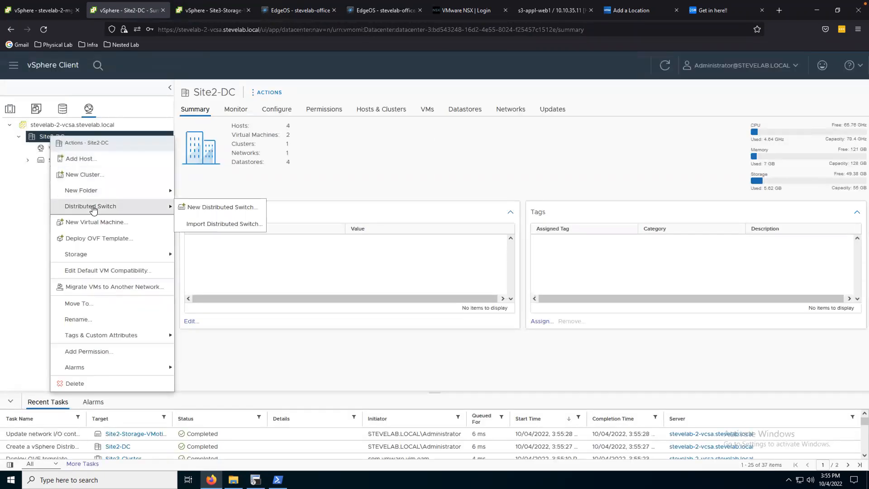
left_click(221, 207)
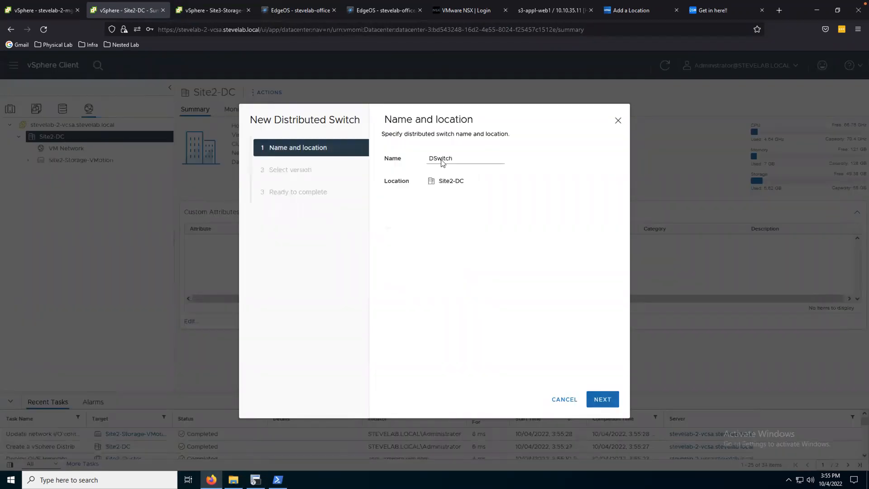
double_click(456, 157)
type("Site3-Storage-VMotion")
left_click_drag(447, 158, 523, 157)
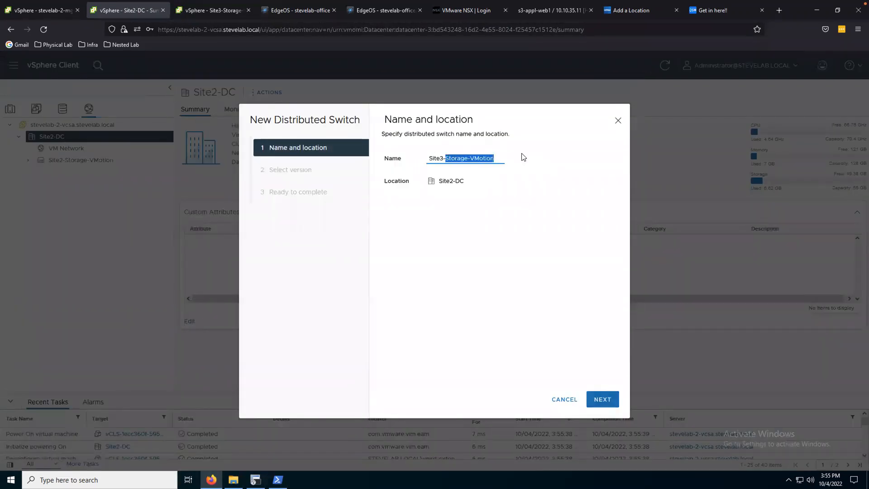
type("vDS")
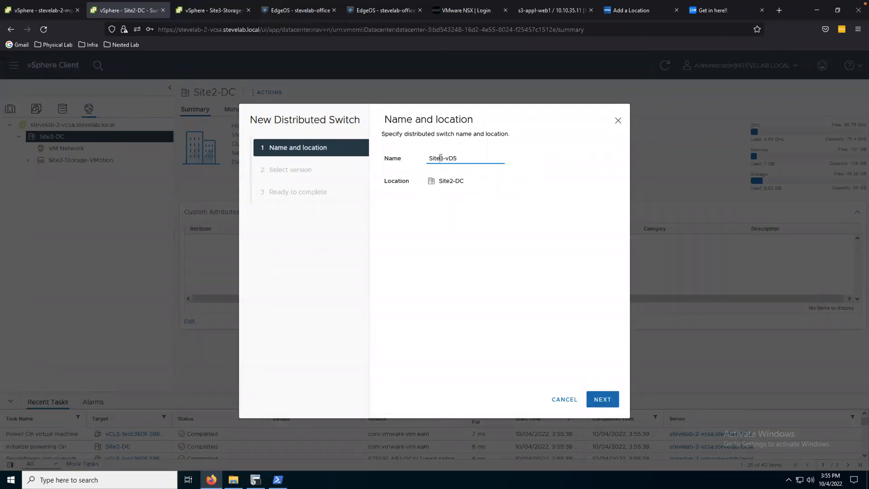
- Keep version 7.0.3, set 2 uplinks, skip the default port group, and finish
left_click(598, 391)
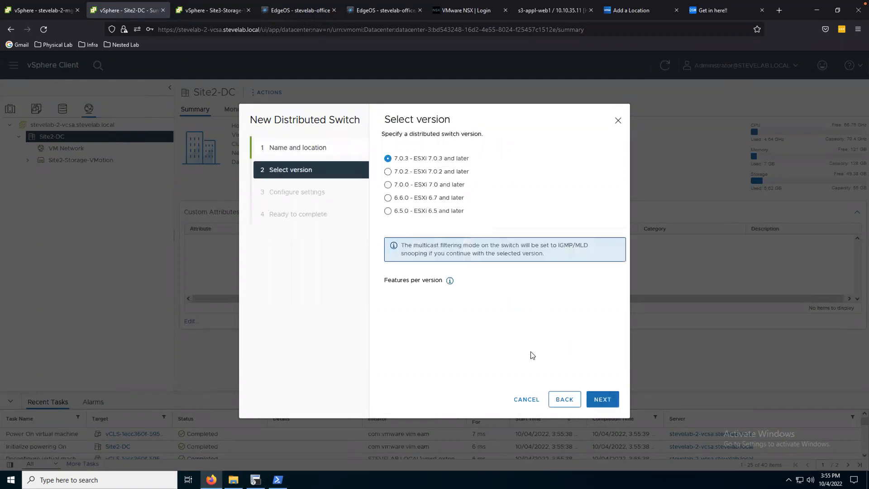
left_click(602, 401)
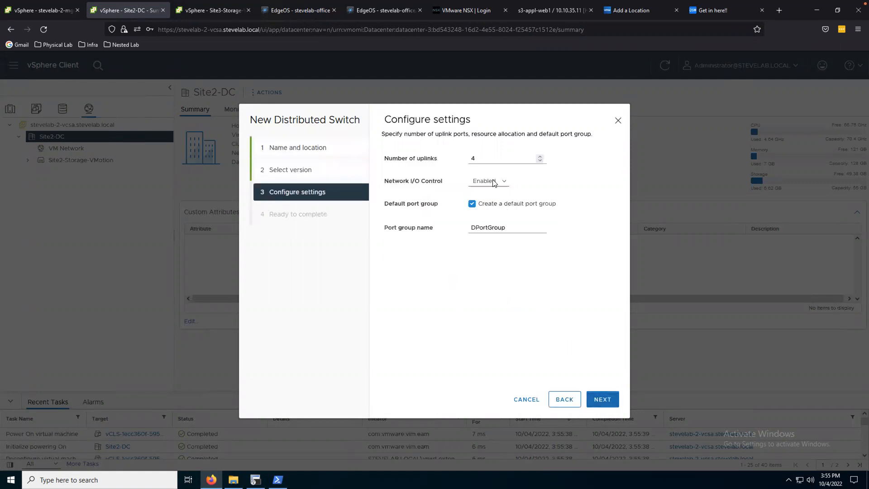
key("BackSpace")
type("2")
left_click(472, 204)
left_click(600, 404)
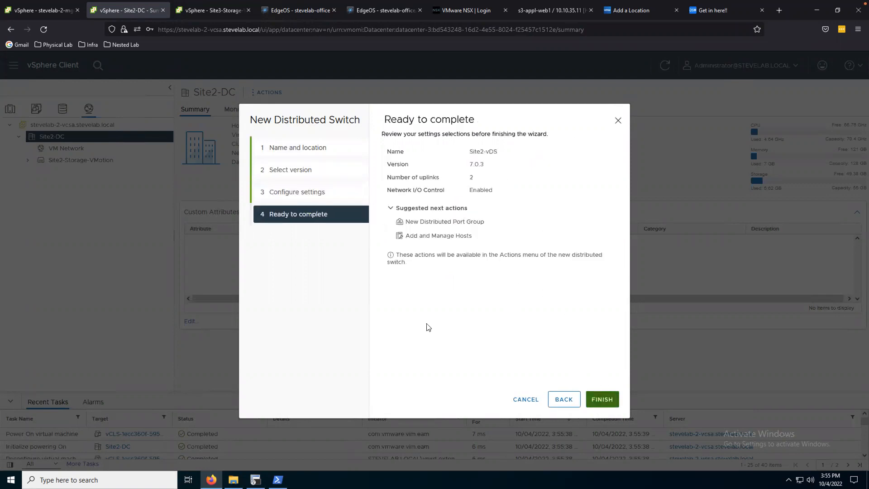
left_click(602, 400)
left_click(53, 173)
left_click(59, 162)
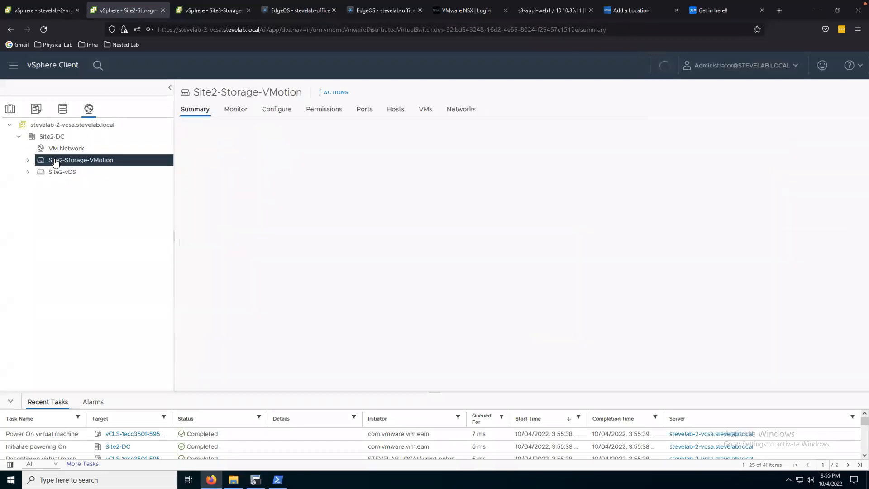
- Start Add and Manage Hosts on Site2-Storage-VMotion and select all four Site3-Cluster hosts
right_click(55, 160)
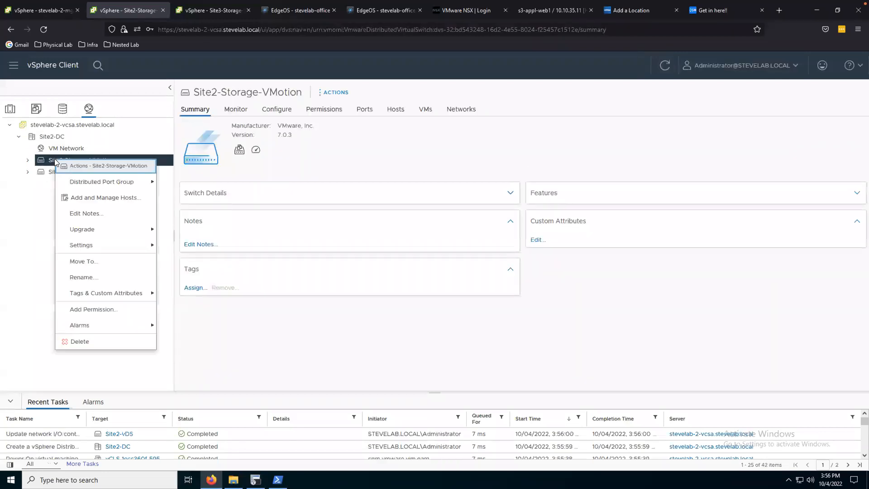
left_click(91, 199)
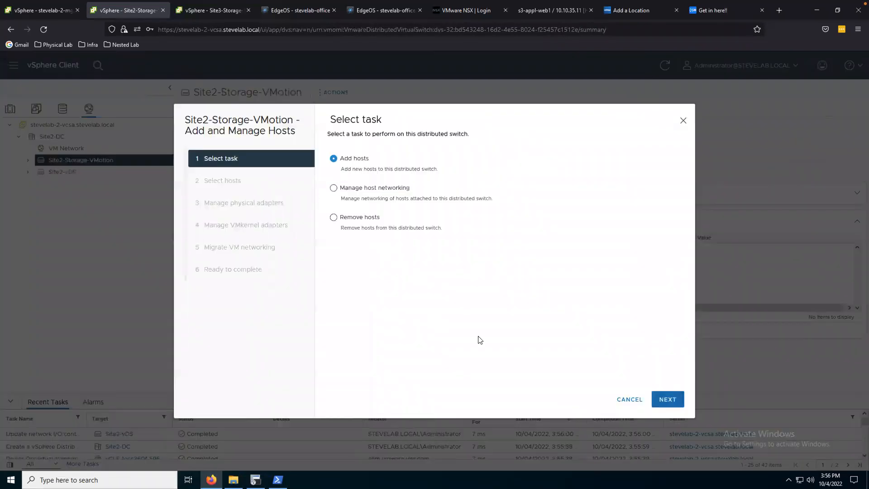
left_click(672, 400)
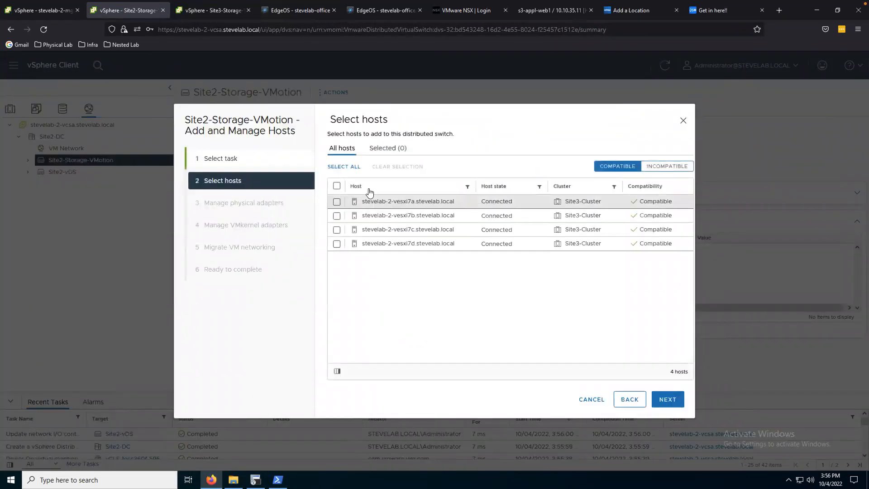
left_click(336, 186)
left_click(667, 399)
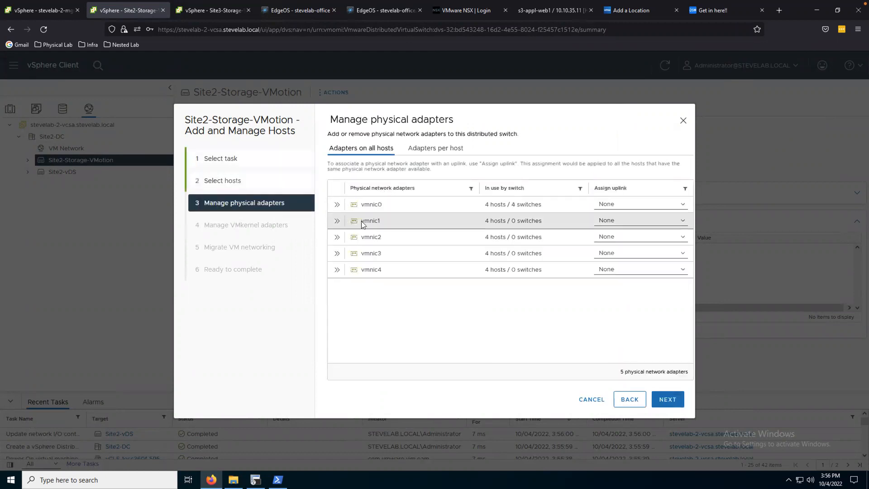
- Assign vmnic1 to Uplink 1 and vmnic2 to Uplink 2
left_click(616, 222)
left_click(616, 244)
left_click(617, 236)
left_click(612, 271)
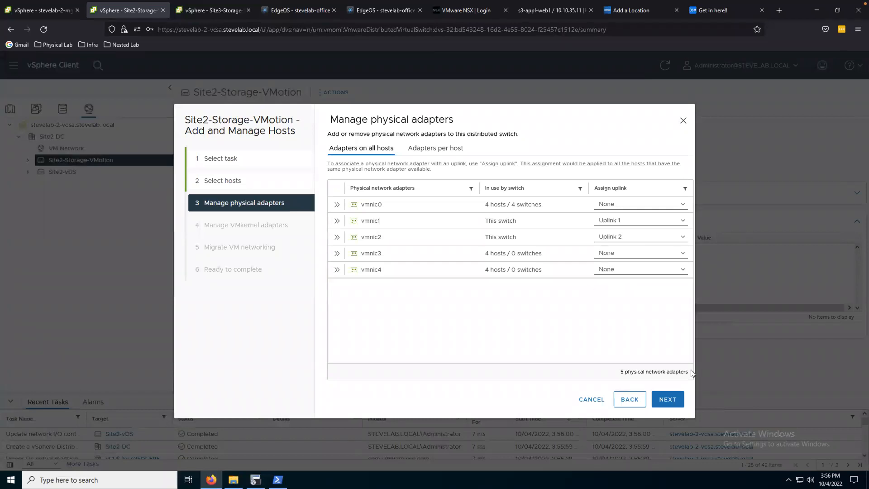
left_click(665, 401)
- Check stevelab-2-vesxi7a's VM network adapters on the infra vCenter, then return to the wizard
left_click(40, 10)
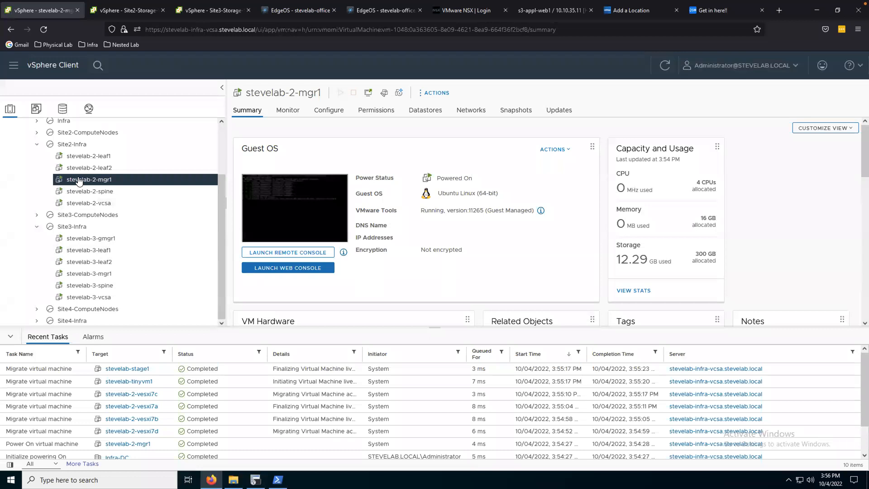
left_click(37, 215)
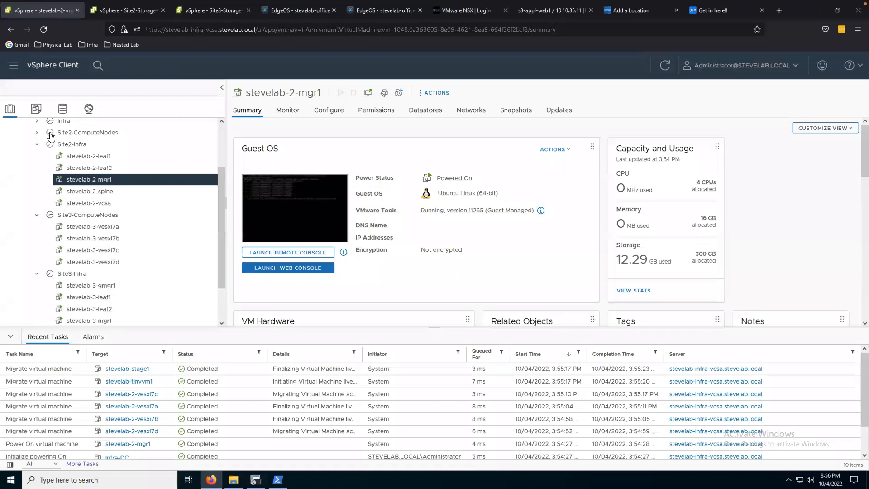
left_click(36, 132)
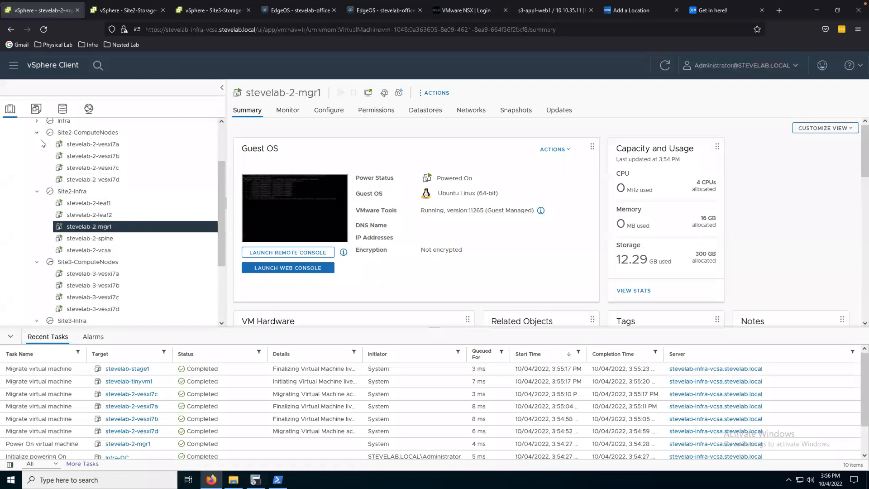
left_click(105, 146)
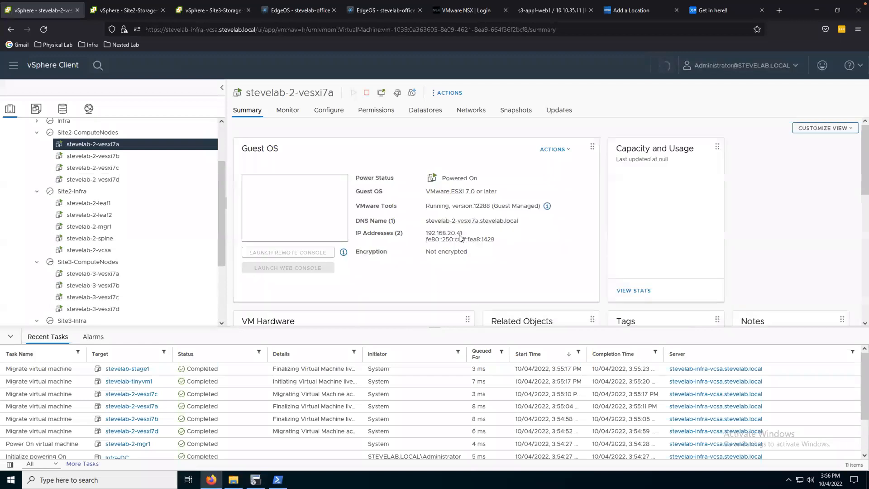
scroll(461, 231, "down", 5)
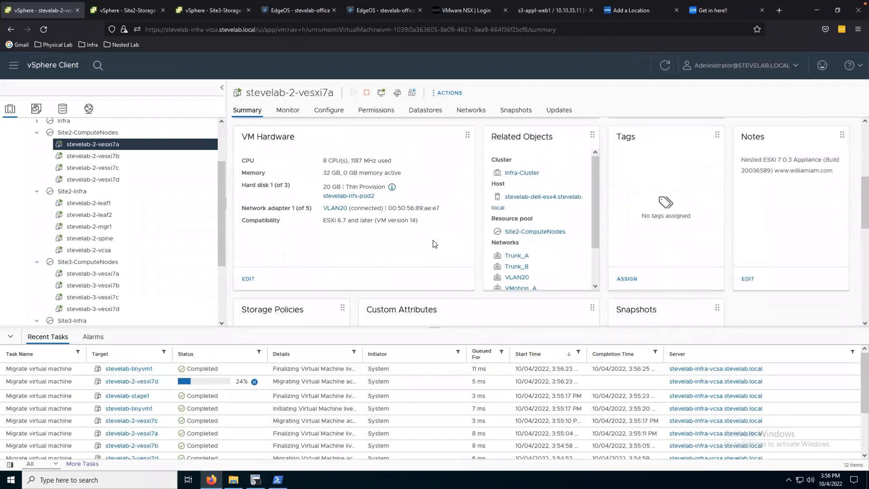
scroll(306, 189, "up", 5)
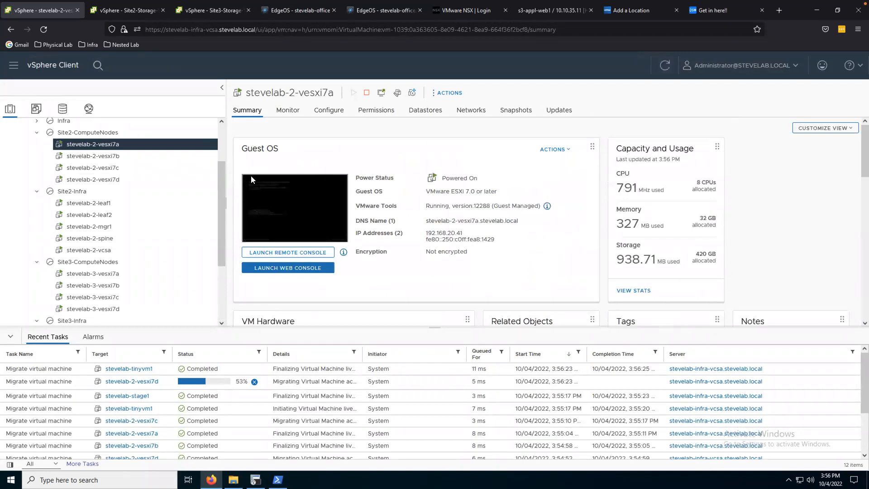
right_click(92, 144)
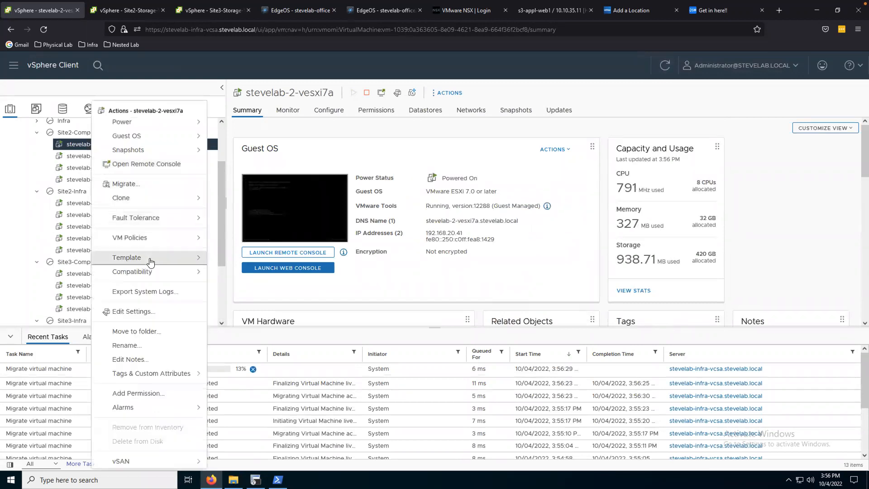
left_click(135, 312)
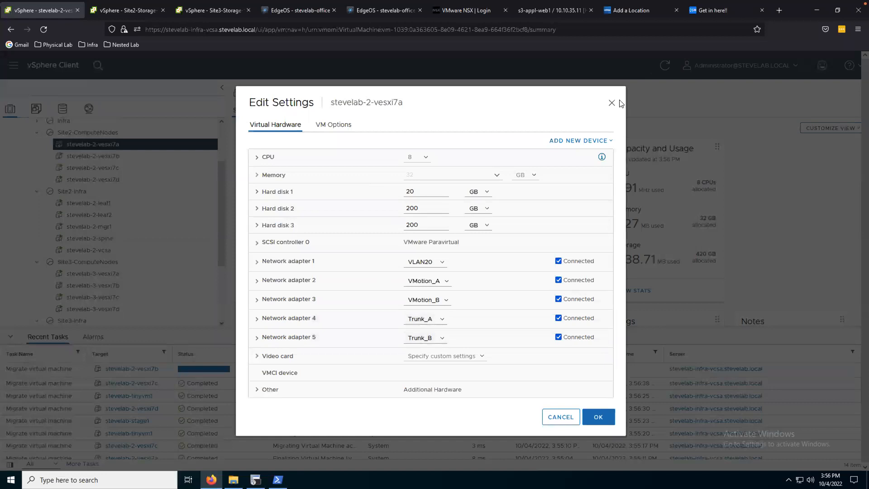
key("Escape")
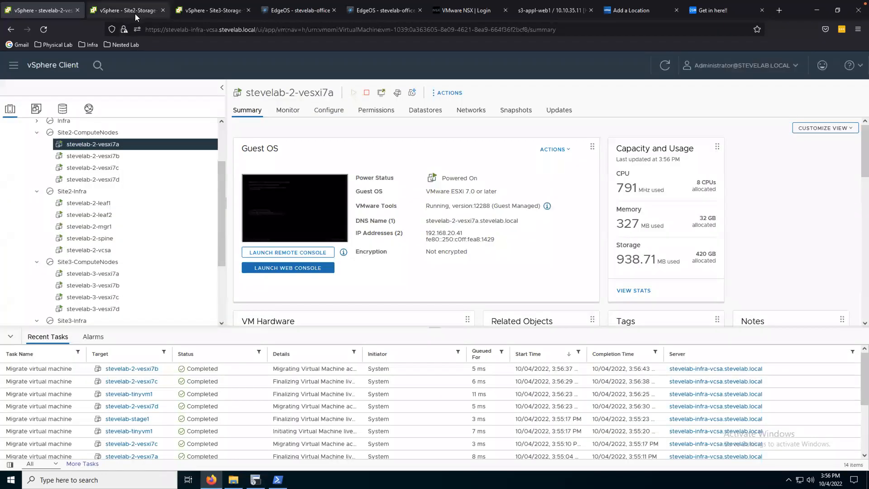
left_click(134, 12)
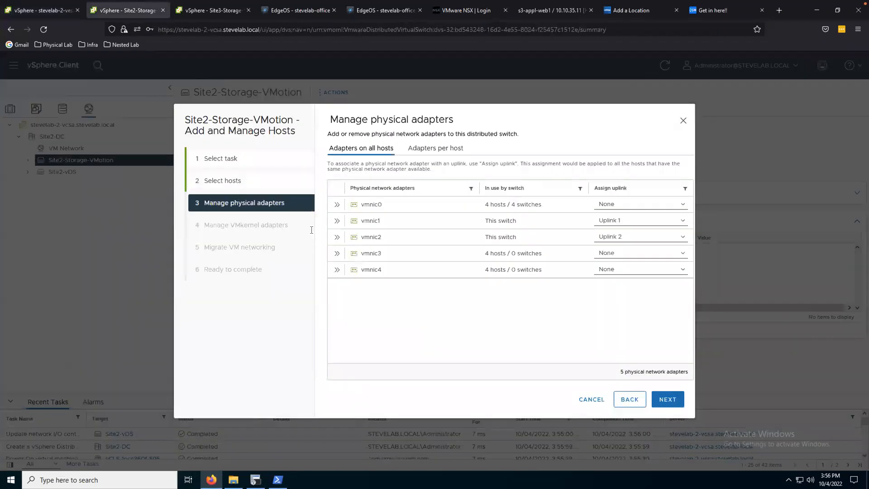
- Keep the uplink assignments, skip VMkernel and VM networking changes, and finish the wizard
left_click(668, 398)
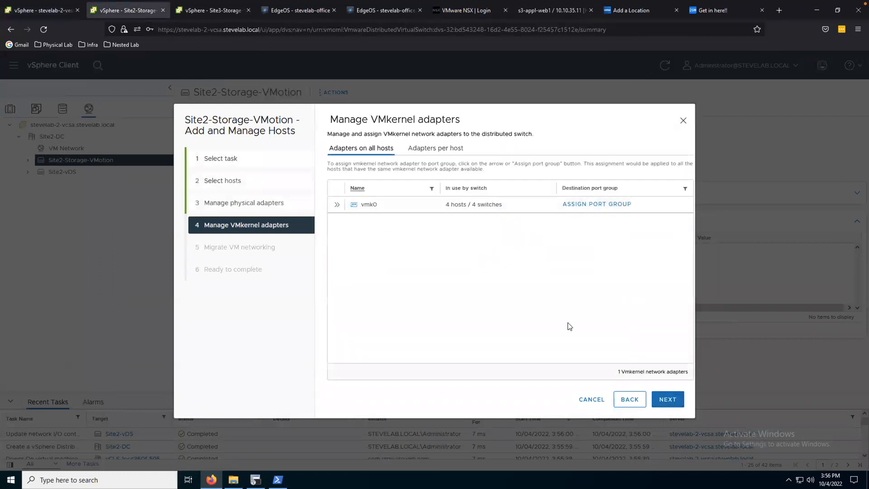
left_click(668, 400)
left_click(668, 400)
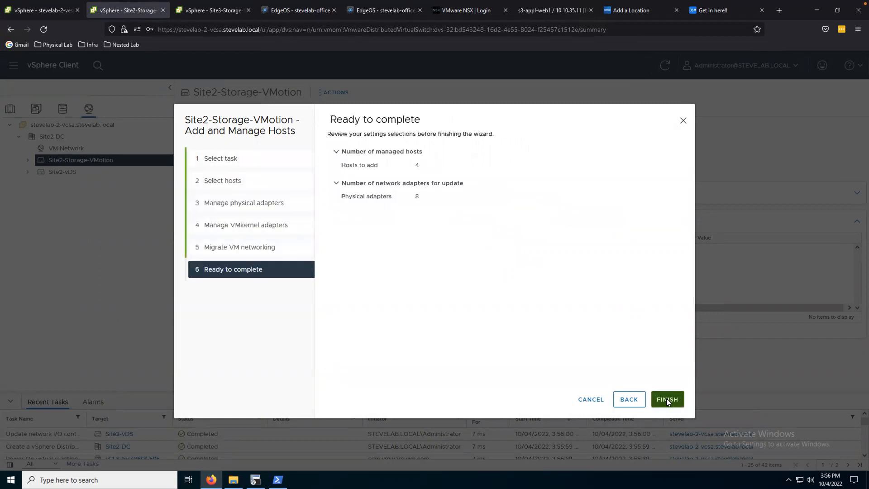
left_click(667, 400)
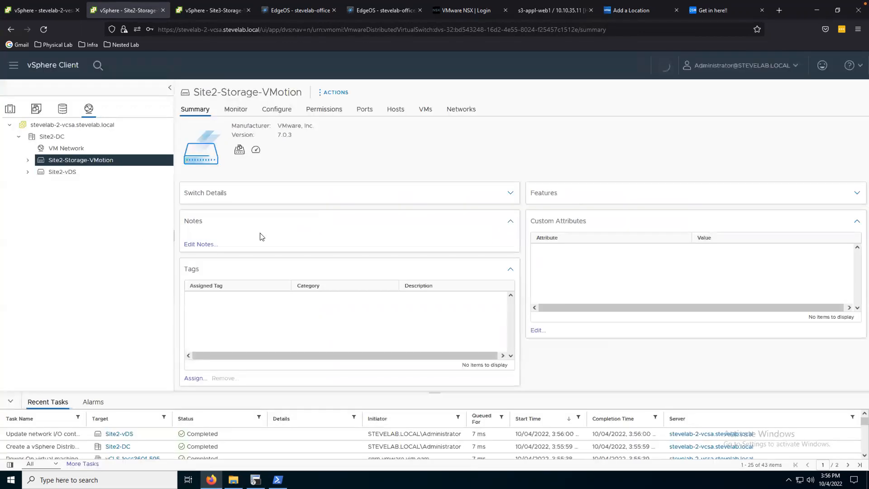
- Start Add and Manage Hosts on Site2-vDS and select all four Site3-Cluster hosts
left_click(55, 174)
right_click(55, 173)
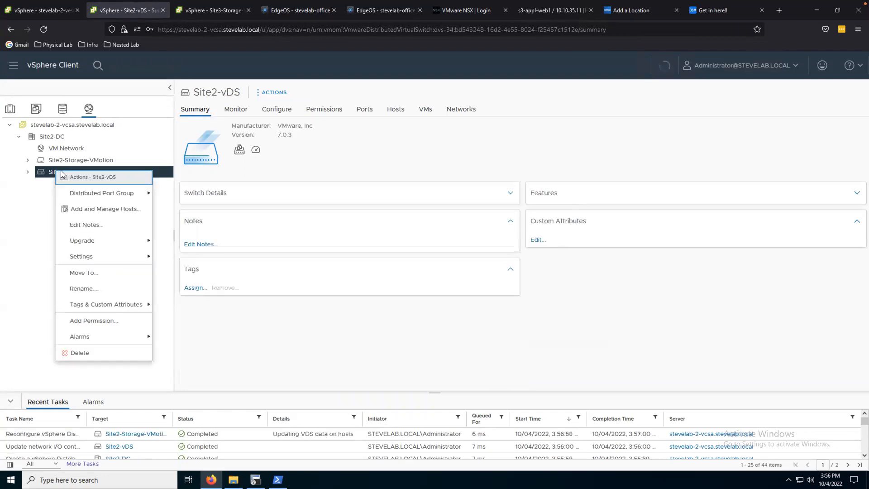
left_click(93, 211)
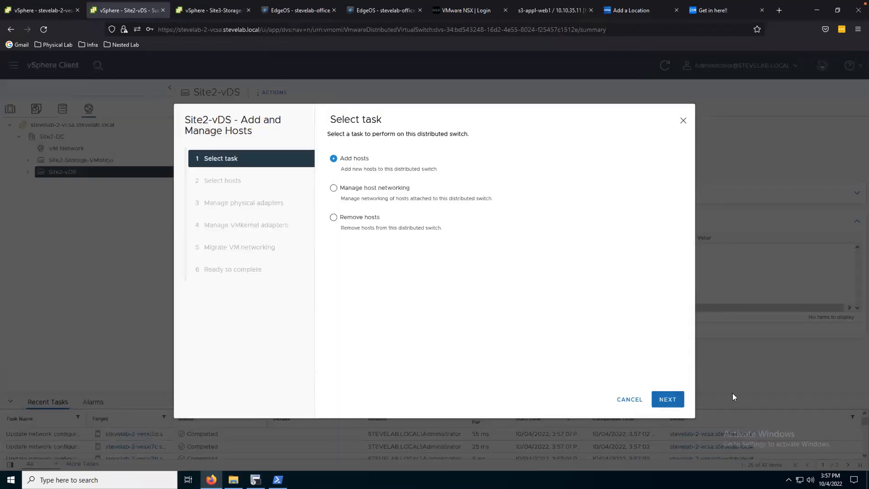
left_click(651, 406)
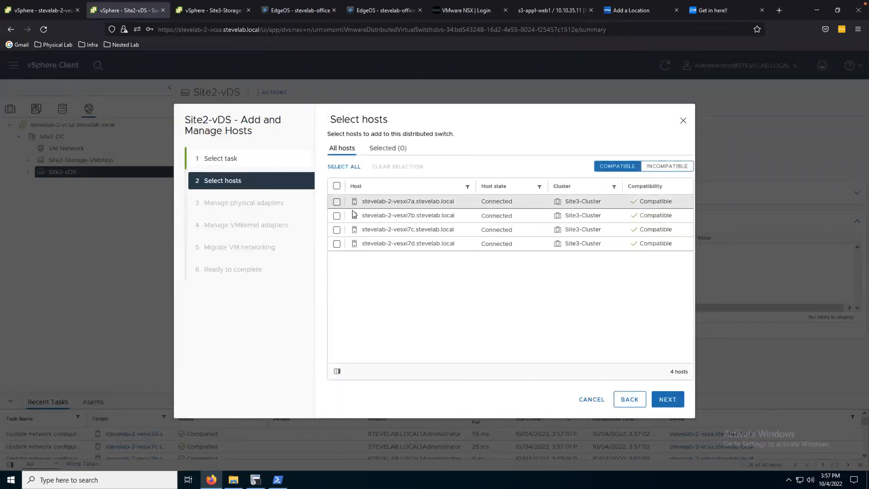
left_click(336, 186)
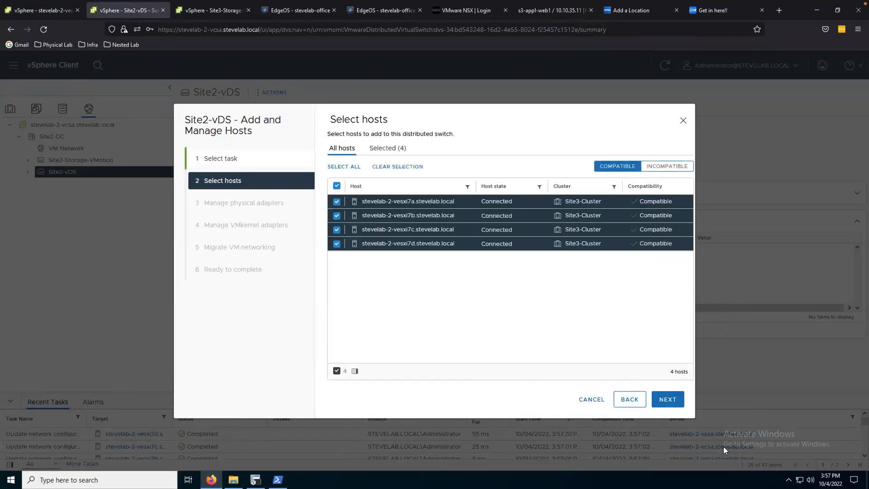
left_click(665, 398)
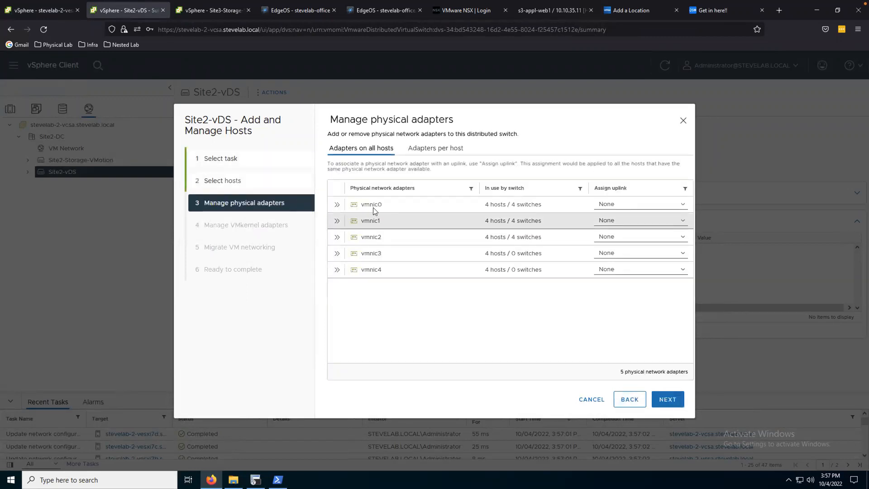
- Map vmnic3 to Uplink 1 and vmnic4 to Uplink 2, skip remaining pages, and finish
left_click(607, 254)
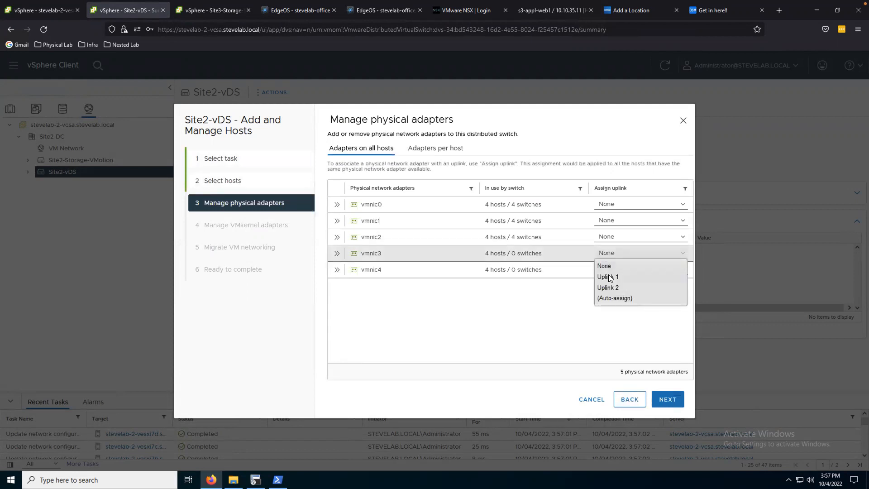
left_click(609, 277)
left_click(603, 270)
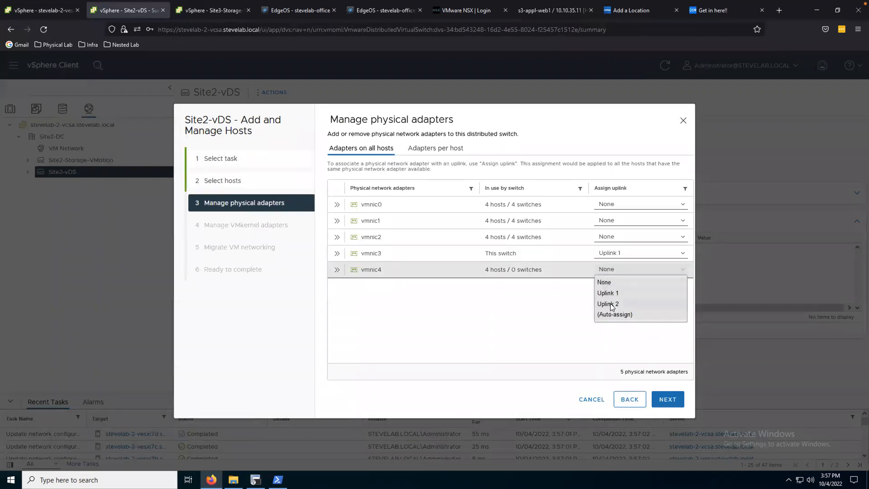
left_click(609, 302)
left_click(671, 406)
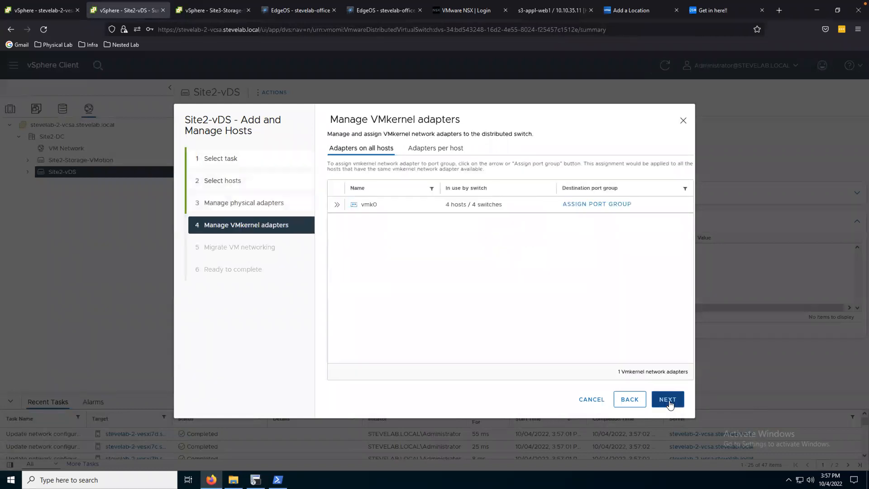
left_click(670, 404)
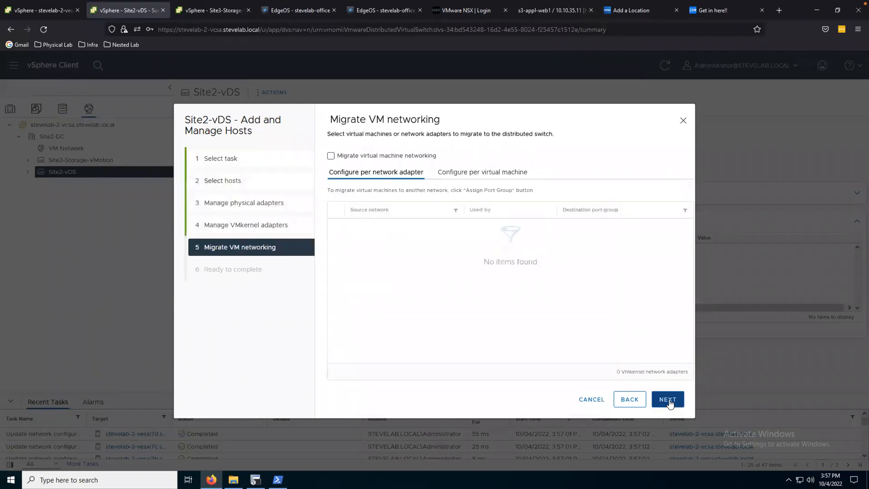
left_click(670, 404)
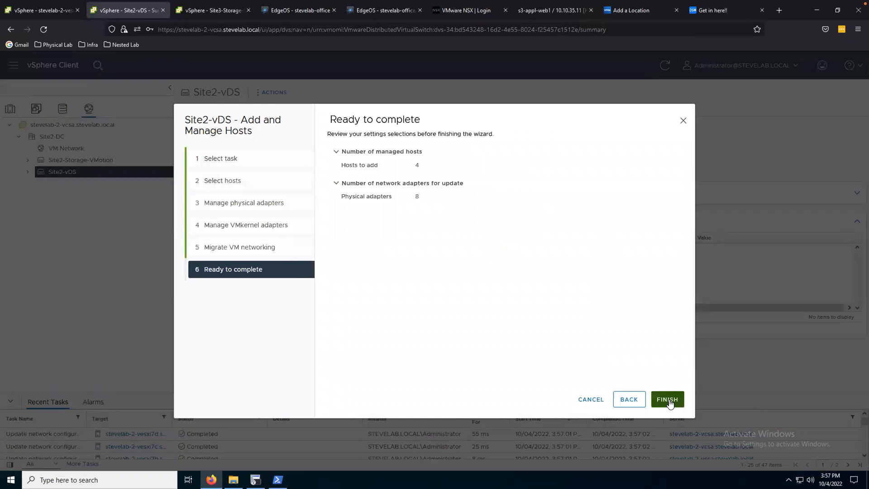
left_click(668, 400)
left_click(27, 171)
left_click(28, 159)
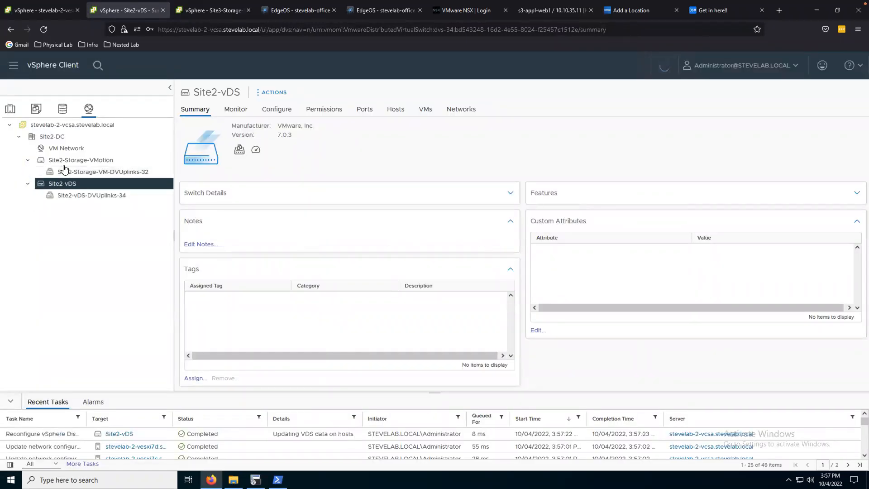
- Abandon the Site3-Storage-VMotion rename and view the VMotion port group's properties (static binding, elastic, 8 ports)
left_click(52, 10)
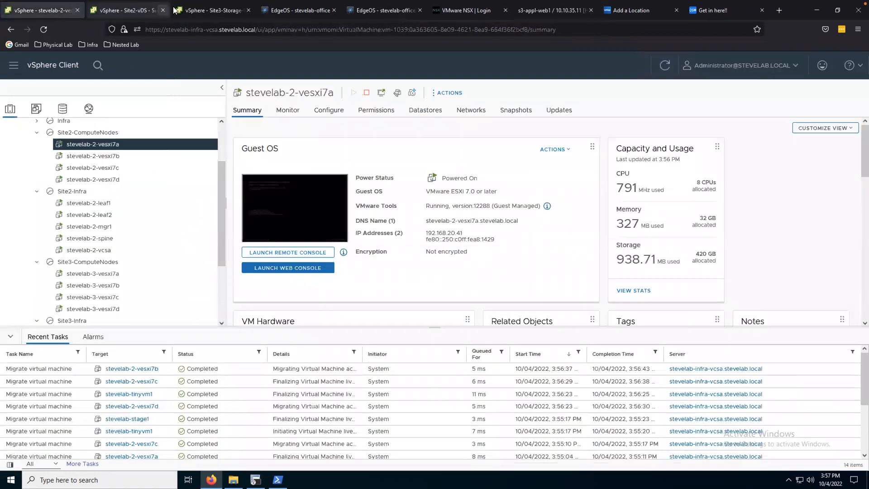
left_click(199, 10)
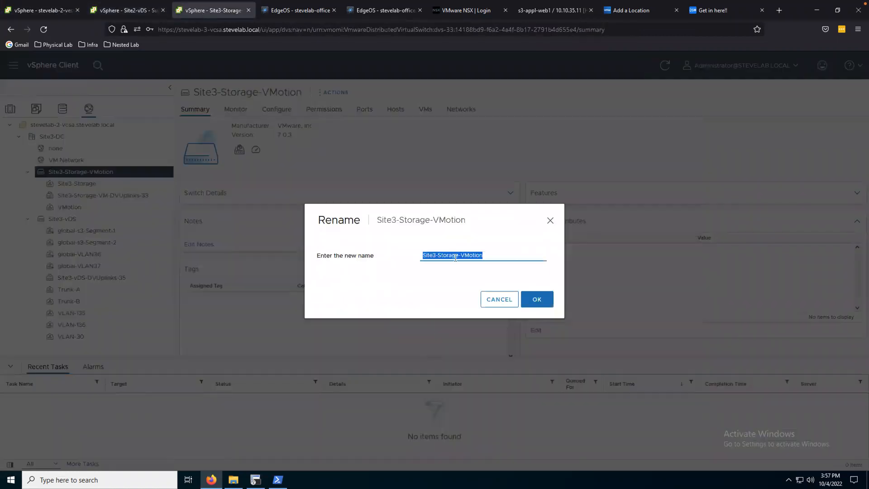
left_click(491, 302)
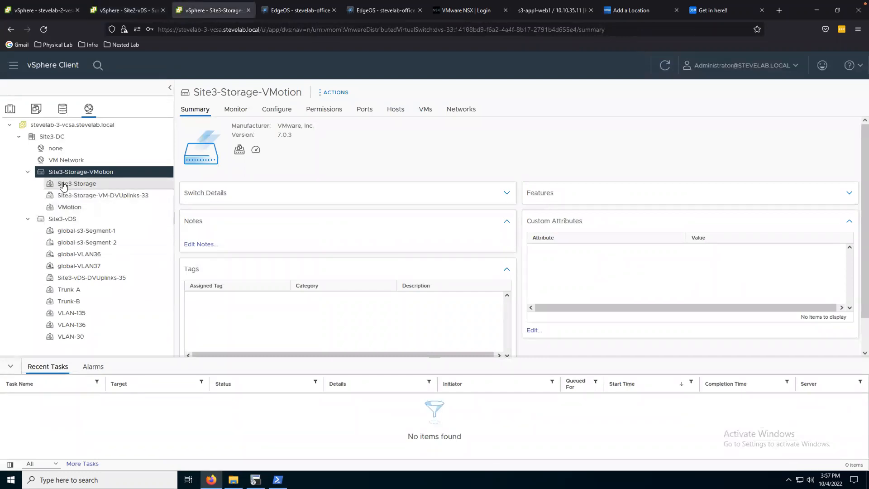
left_click(63, 186)
left_click(65, 208)
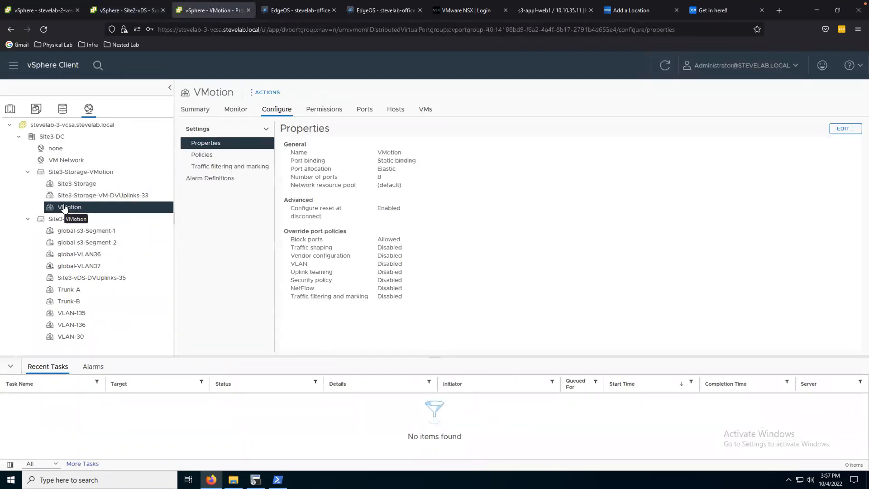
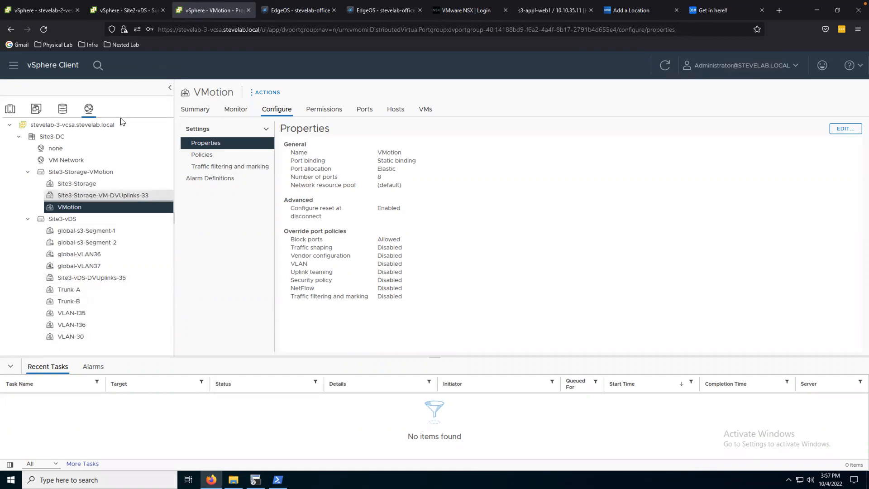
- Show the Site2-vDS switch summary on the Site 2 vCenter
left_click(153, 11)
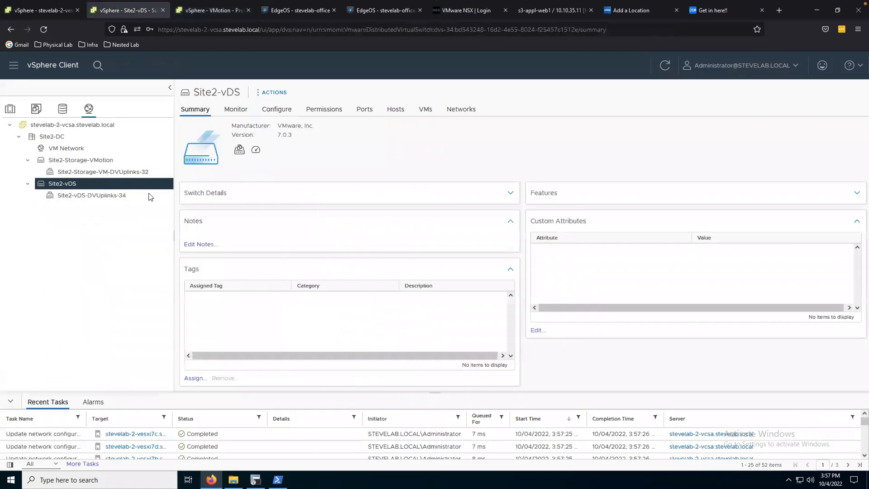
- Start a new distributed port group on Site2-vDS named Trunk-A
right_click(61, 186)
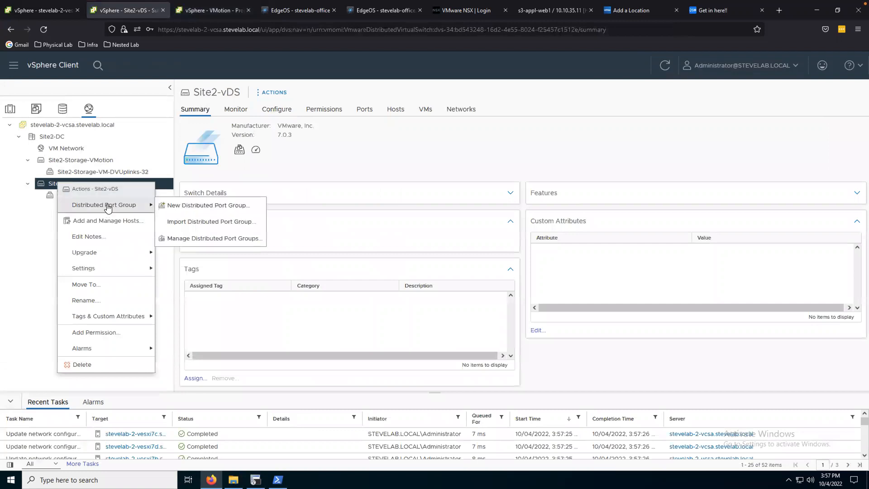
mouse_move(107, 207)
left_click(199, 205)
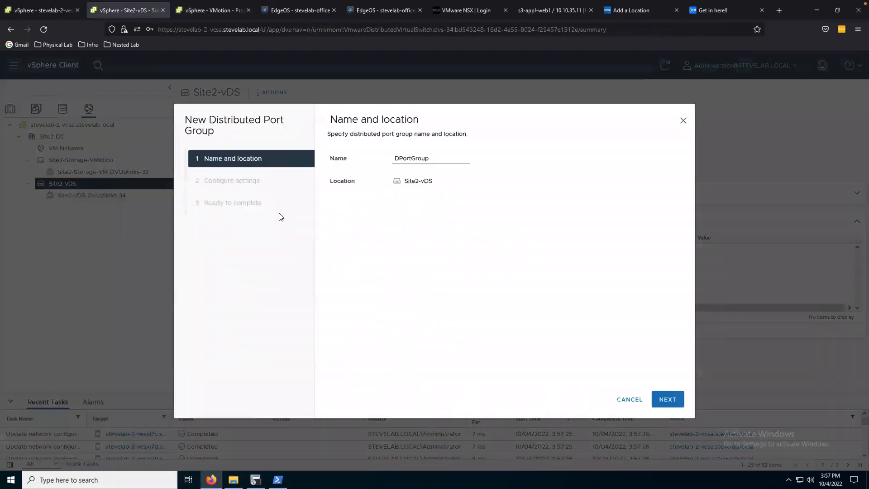
double_click(434, 156)
type("Truj")
type("nk")
left_click(668, 399)
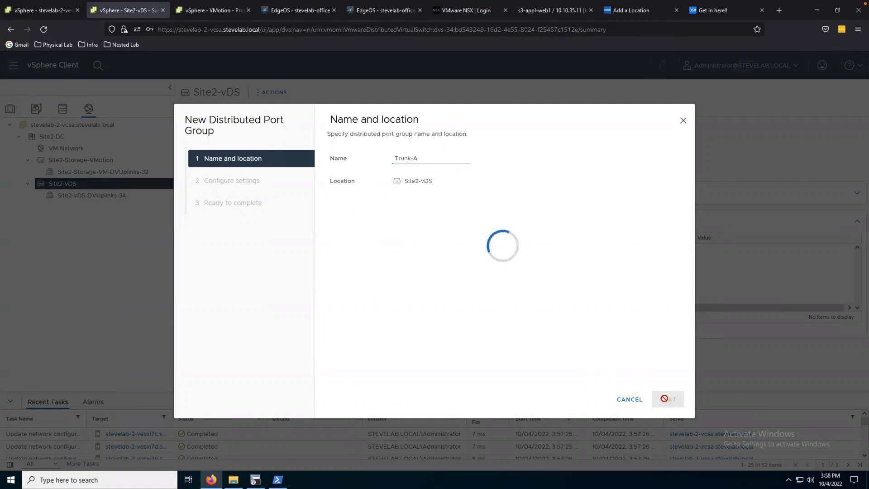
- Customize the default policies and set the VLAN type to VLAN trunking 0-4094
left_click(400, 311)
left_click(502, 266)
left_click(511, 297)
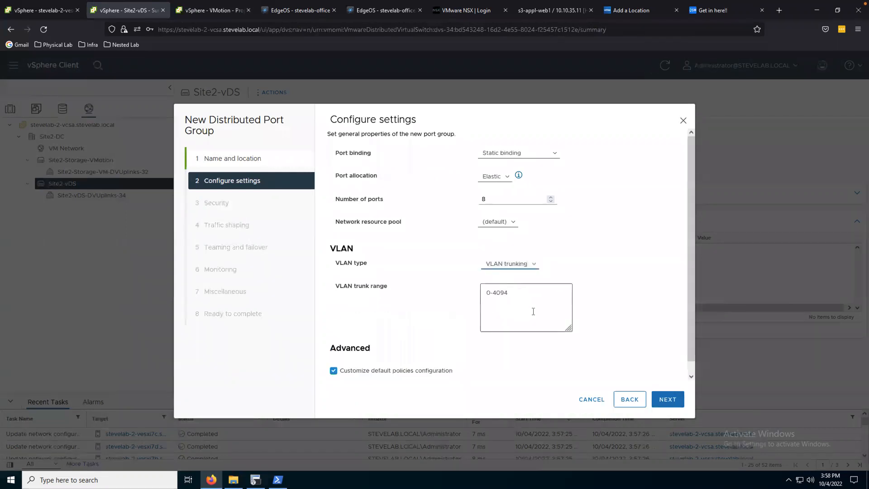
left_click(671, 399)
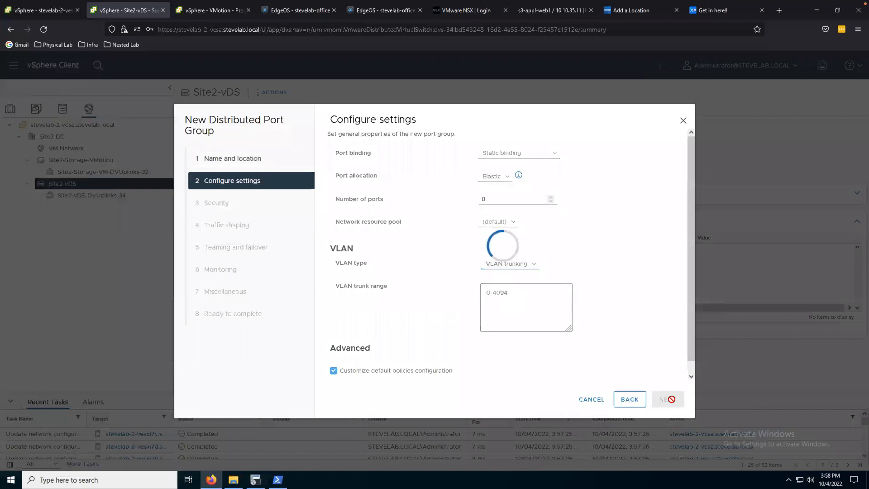
left_click(662, 398)
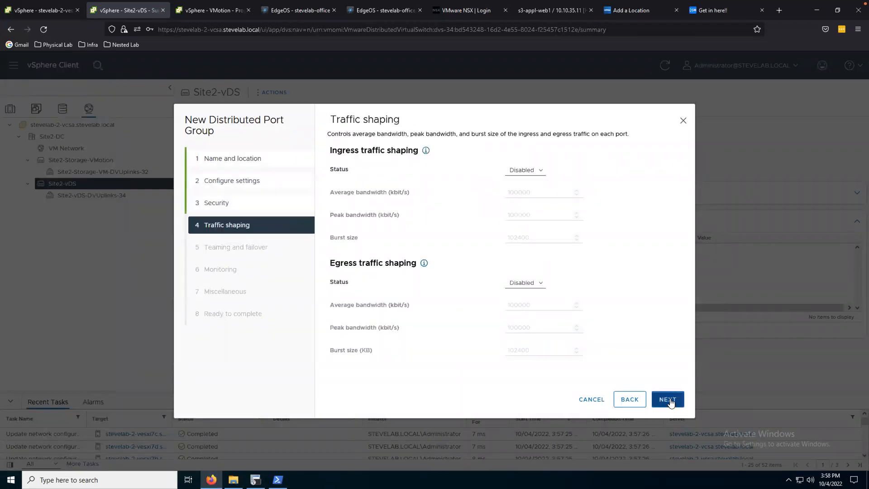
left_click(668, 399)
- Move Uplink 2 to unused uplinks and finish creating Trunk-A
left_click(370, 304)
double_click(395, 262)
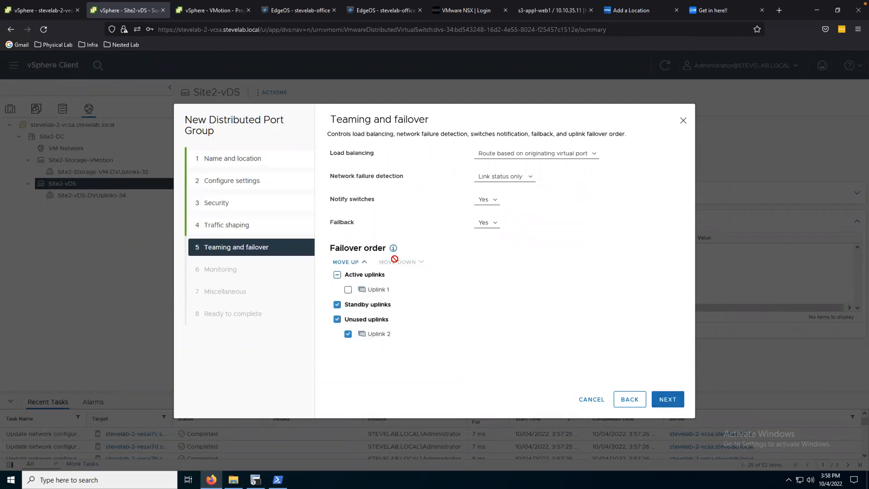
left_click(666, 401)
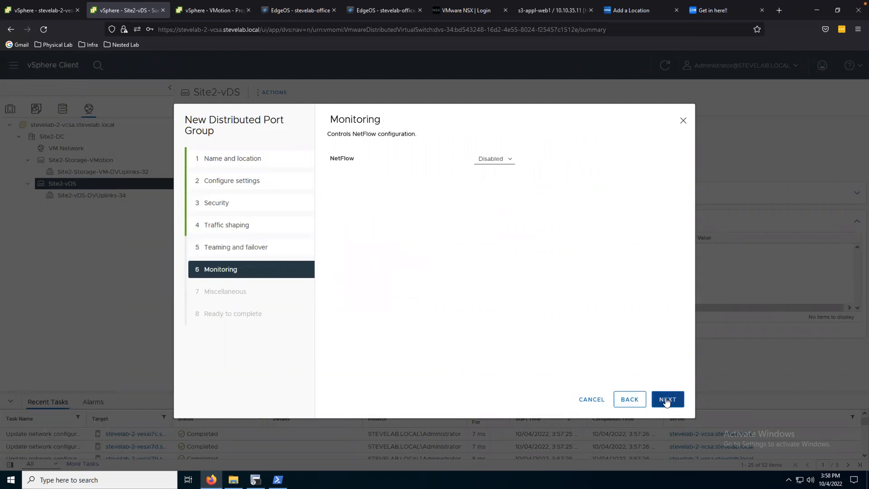
left_click(666, 401)
left_click(666, 401)
left_click(658, 399)
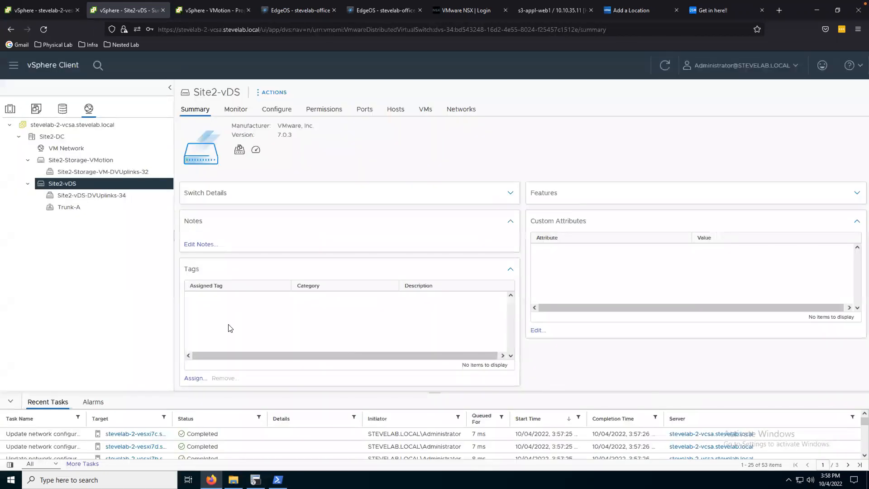
- Start another distributed port group on Site2-vDS named Trunk-B
right_click(76, 187)
mouse_move(117, 204)
left_click(201, 204)
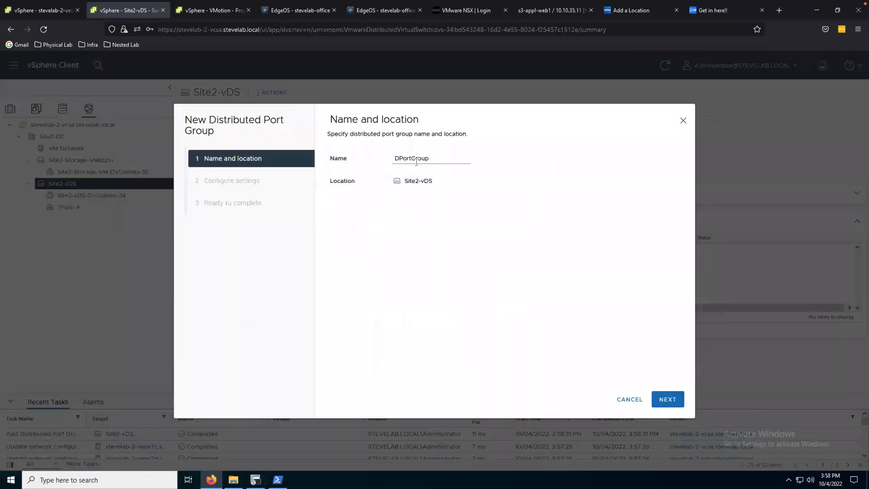
double_click(439, 159)
type("Trunk-B")
left_click(666, 399)
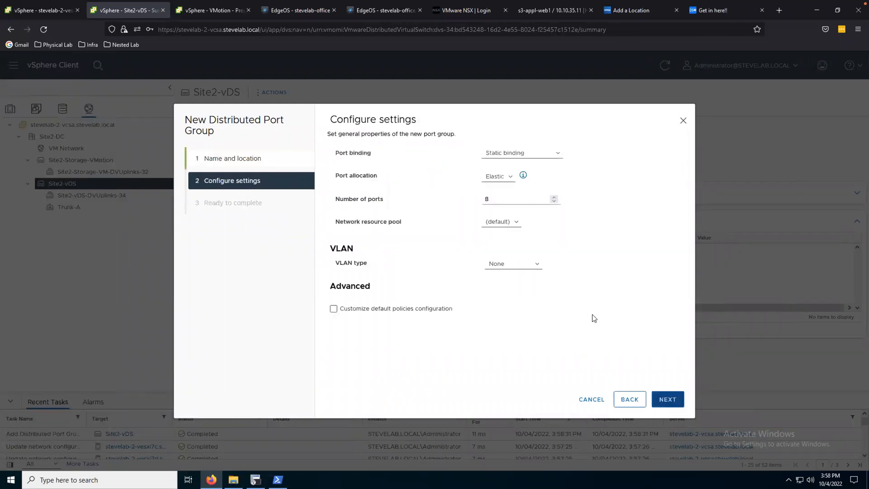
- Customize the default policies and make Trunk-B a VLAN trunk
left_click(401, 310)
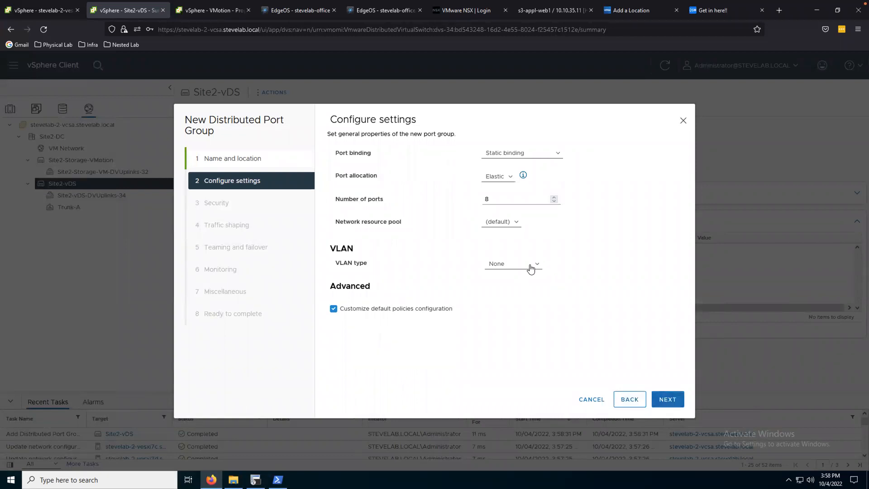
left_click(528, 265)
left_click(510, 297)
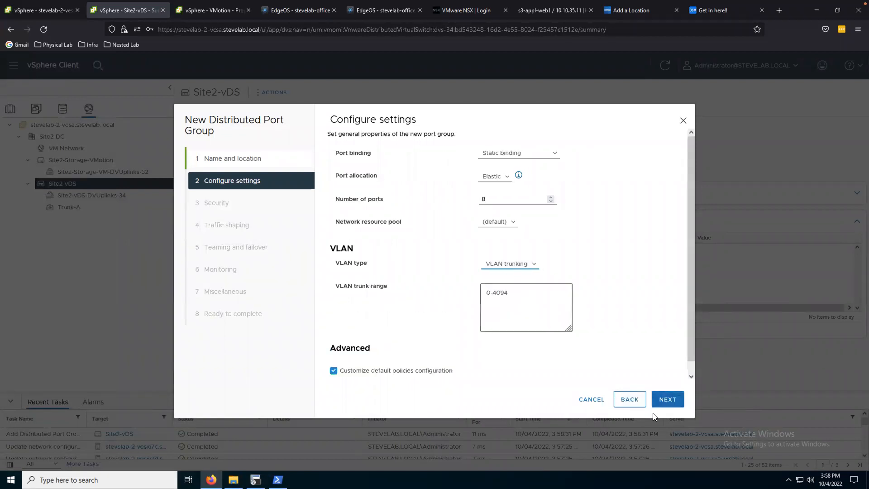
left_click(666, 400)
left_click(668, 400)
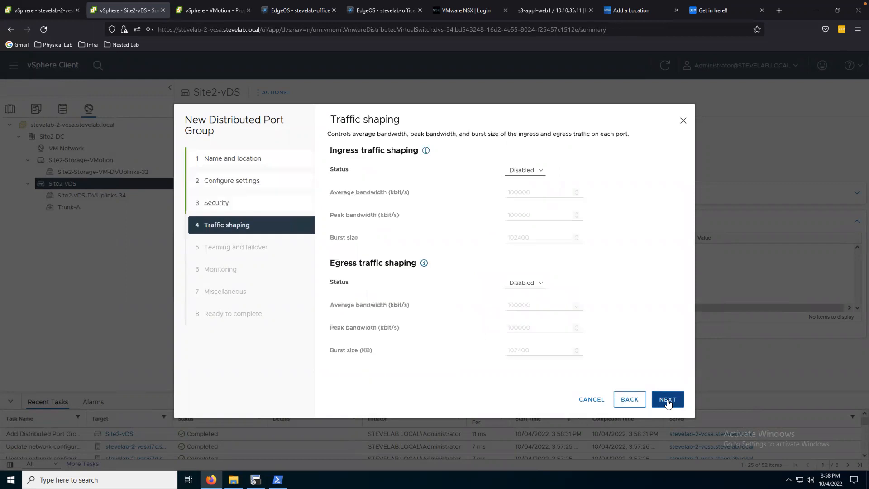
left_click(667, 400)
- Move Uplink 1 down to unused uplinks and finish creating Trunk-B
left_click(375, 290)
left_click(397, 261)
left_click(397, 261)
left_click(397, 261)
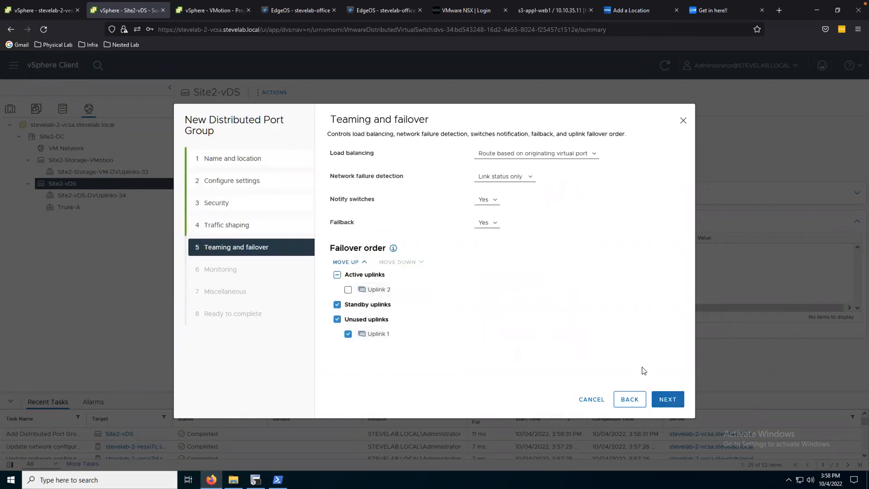
left_click(664, 401)
left_click(662, 401)
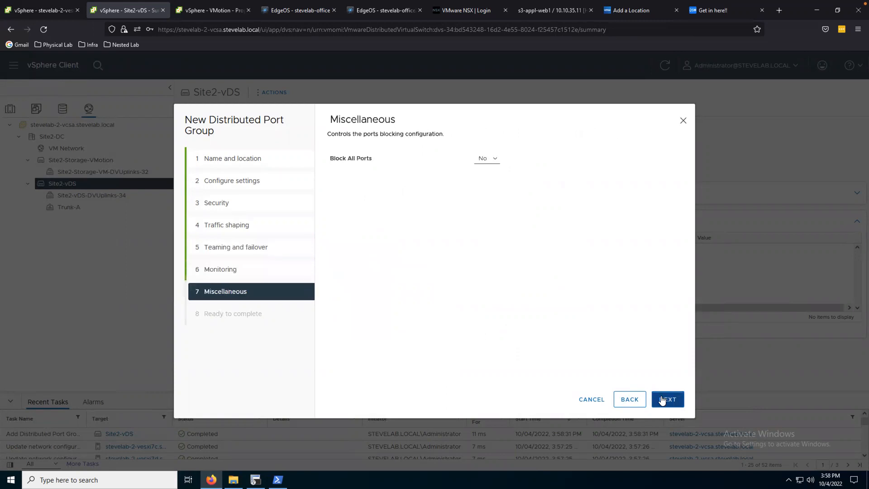
left_click(661, 399)
left_click(660, 400)
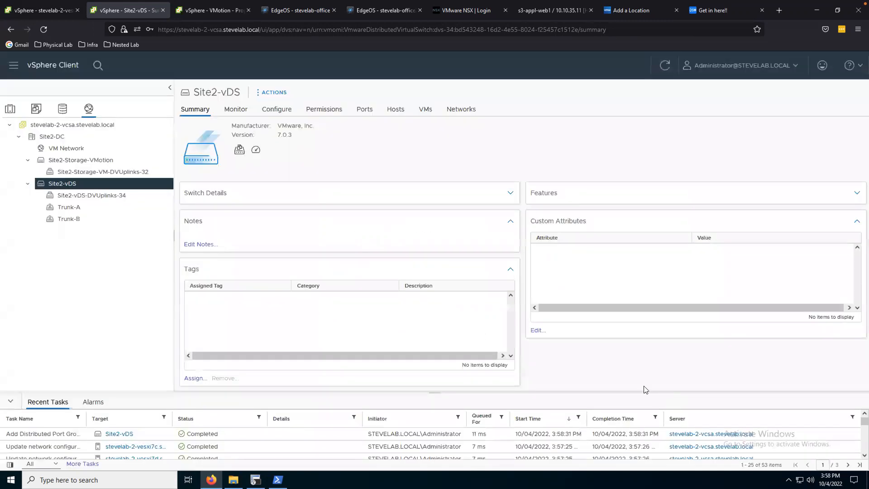
- Start a third distributed port group on Site2-vDS, naming it VLAN
right_click(67, 187)
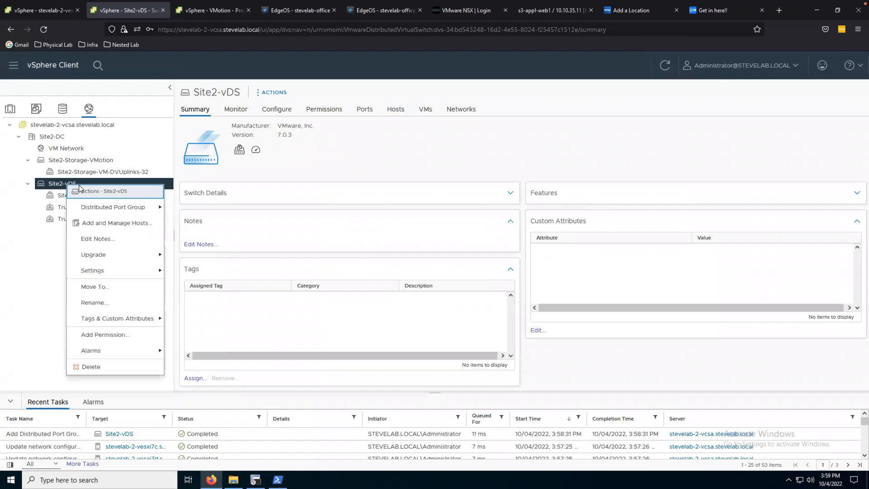
mouse_move(141, 209)
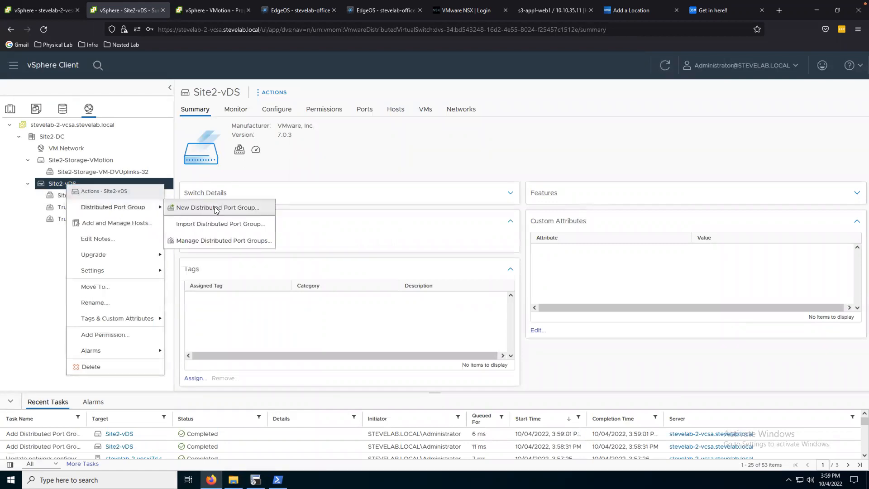
left_click(184, 209)
double_click(434, 158)
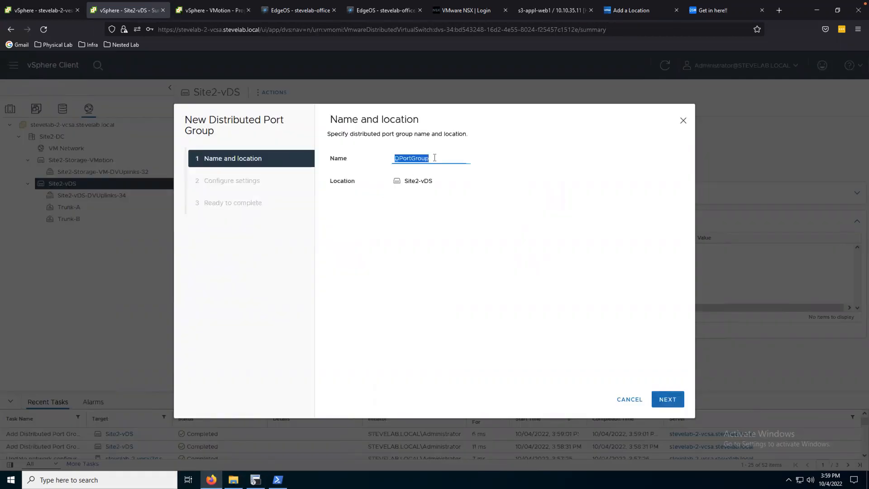
type("VLAN-")
- Check the host inventory and existing VMotion port group, then finish naming it VLAN-20
left_click(35, 11)
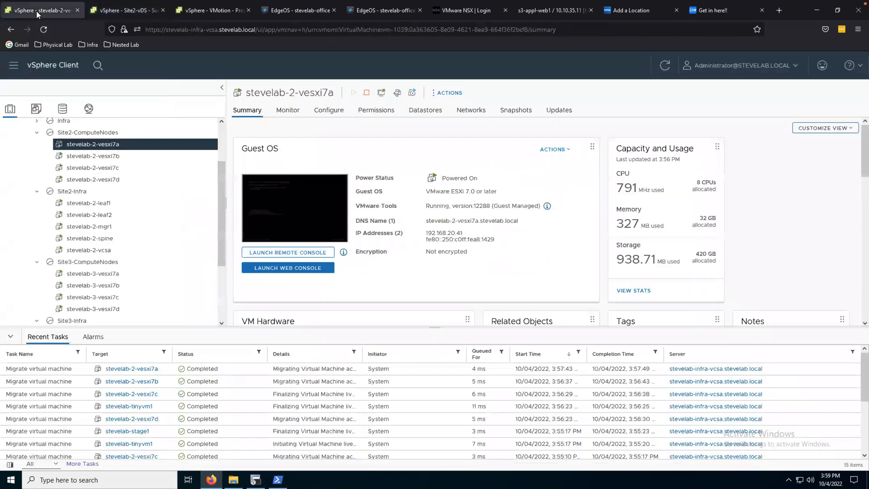
left_click(211, 9)
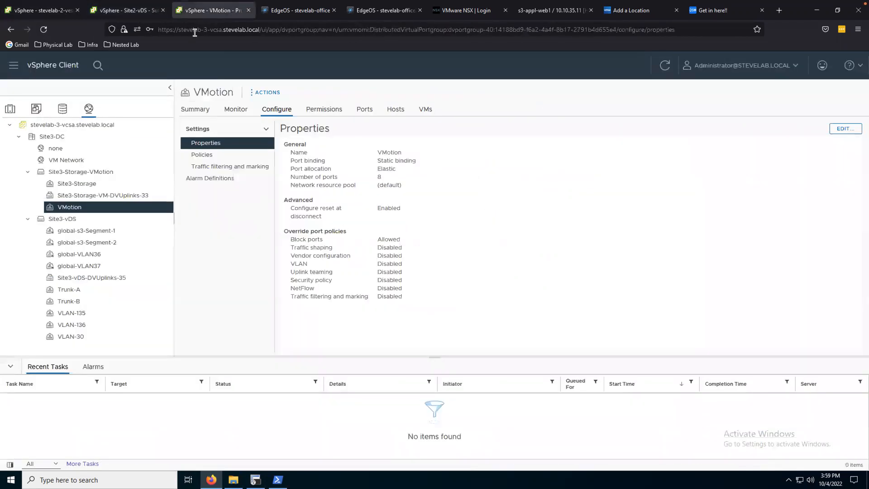
left_click(118, 7)
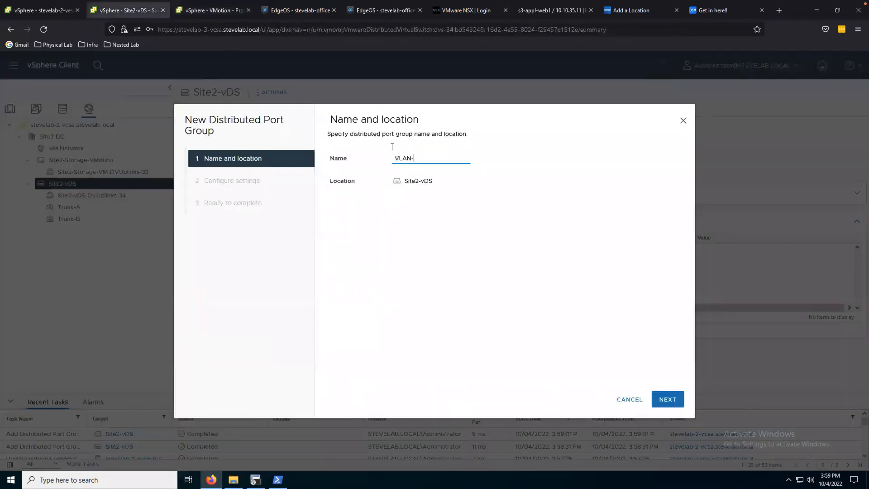
type("20")
left_click(666, 398)
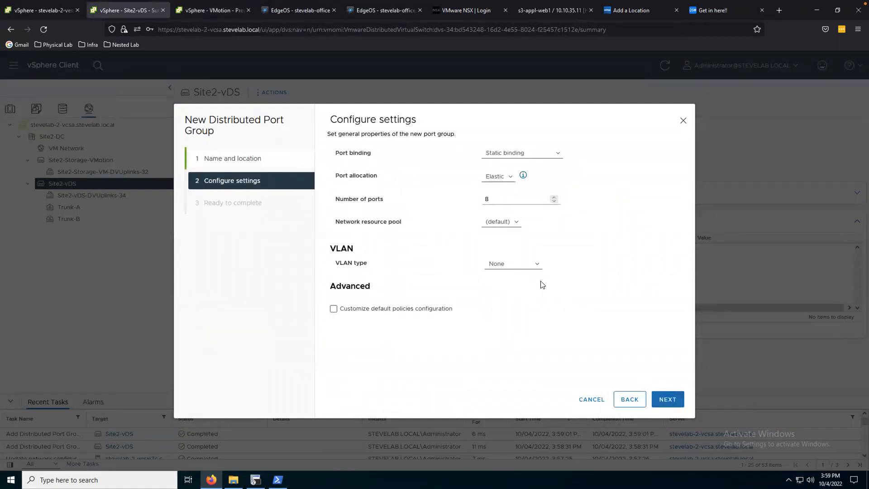
- Set the VLAN type to VLAN with ID 20, then view Site3's VMotion port group
left_click(515, 266)
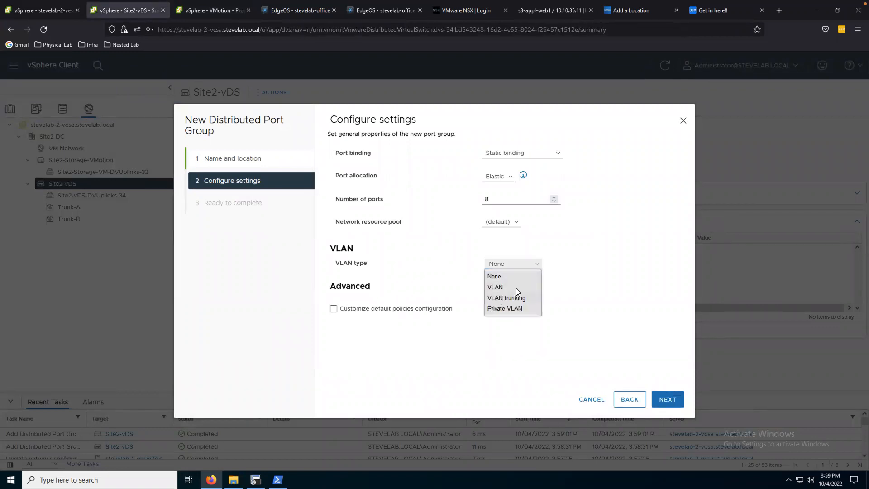
left_click(503, 287)
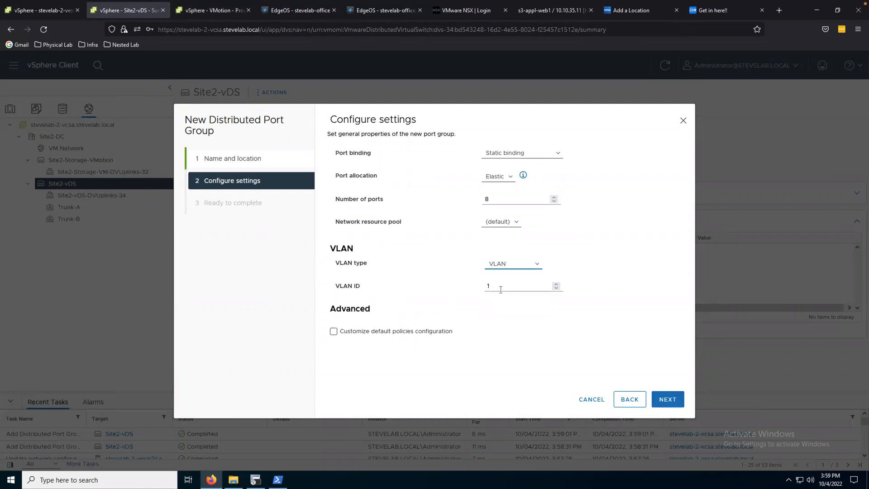
type("20")
left_click(668, 400)
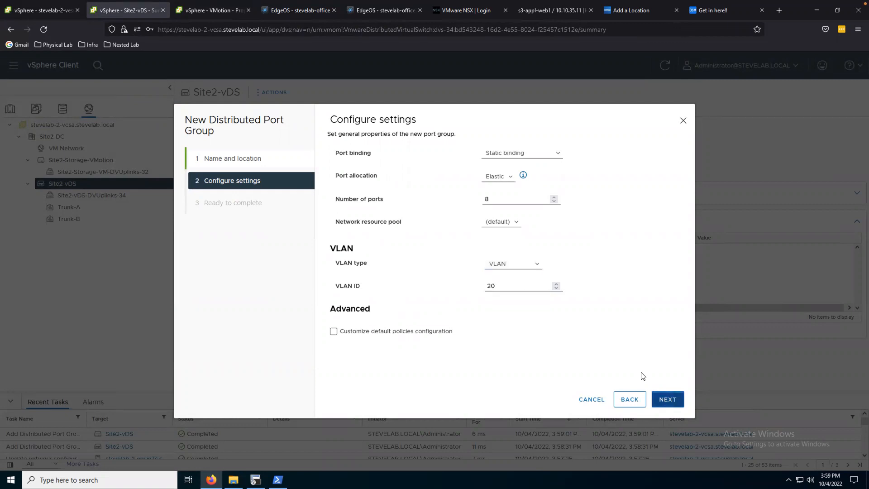
left_click(198, 16)
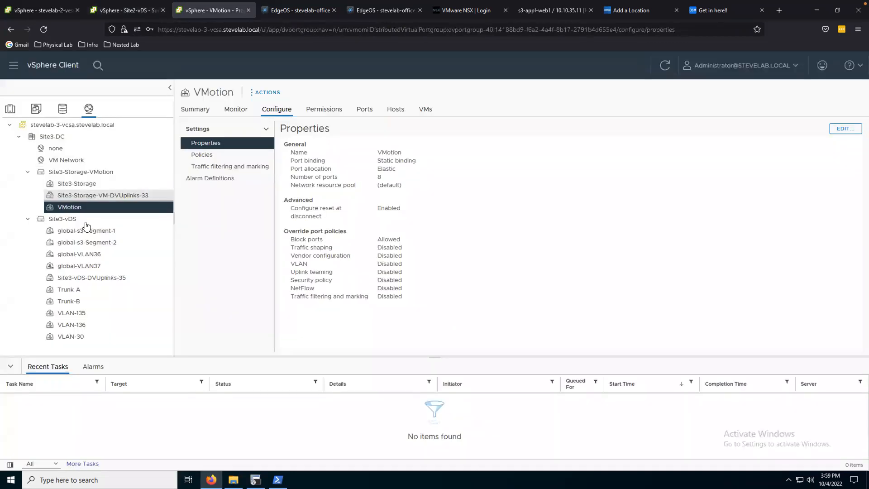
- Inspect the Site3-vDS VLAN-30 policies (VLAN 30, Uplinks 1 and 2 active), then return to the VM summary
left_click(70, 337)
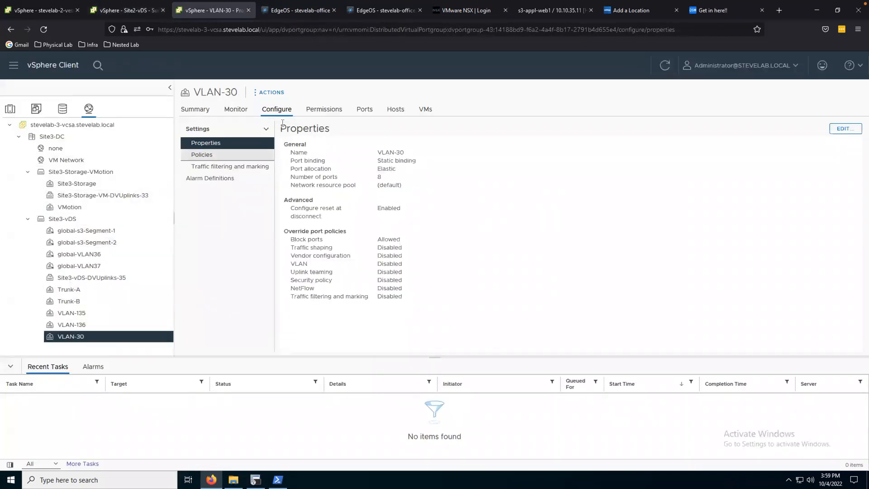
left_click(198, 155)
scroll(370, 263, "down", 3)
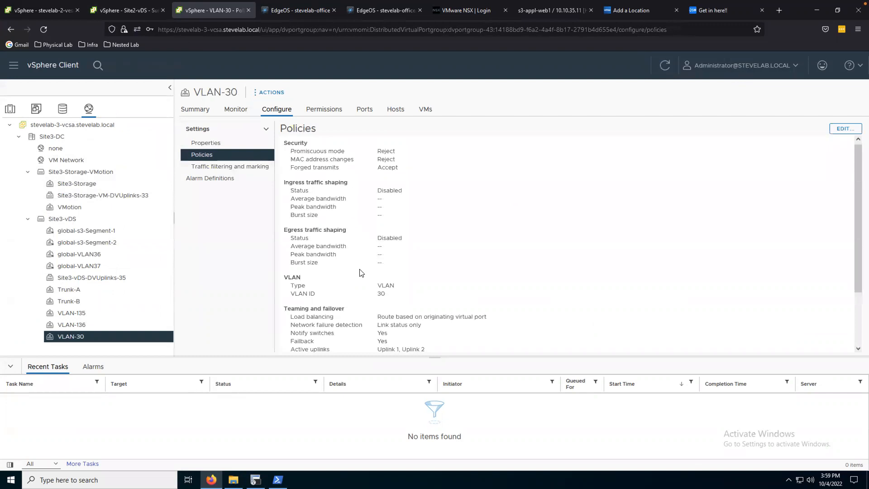
scroll(371, 257, "up", 2)
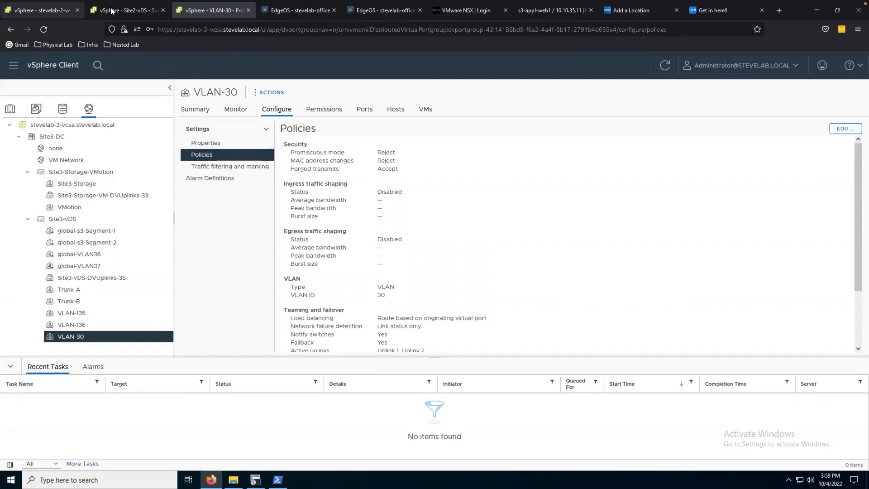
left_click(43, 9)
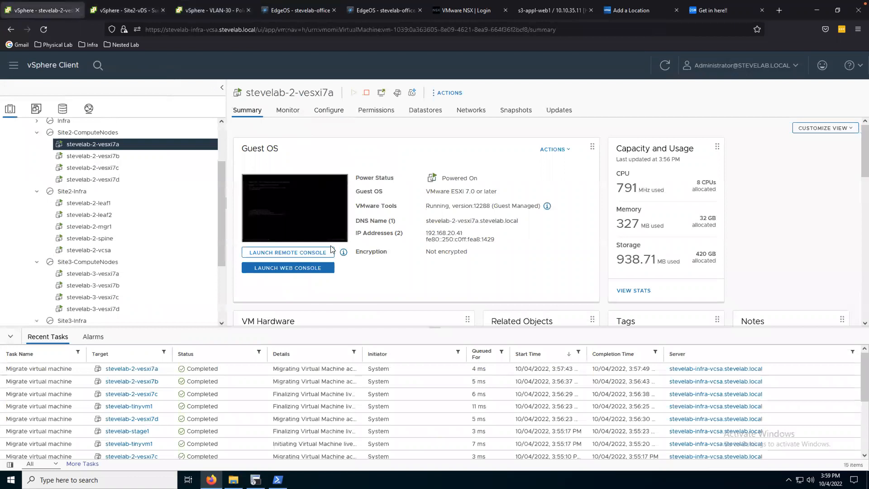
- Recall Connect-VIServer and change the server to stevelab-2-vcsa.stevelab.local
left_click(277, 479)
left_click(634, 233)
key("Escape")
key("Up")
key("Up")
key("Up")
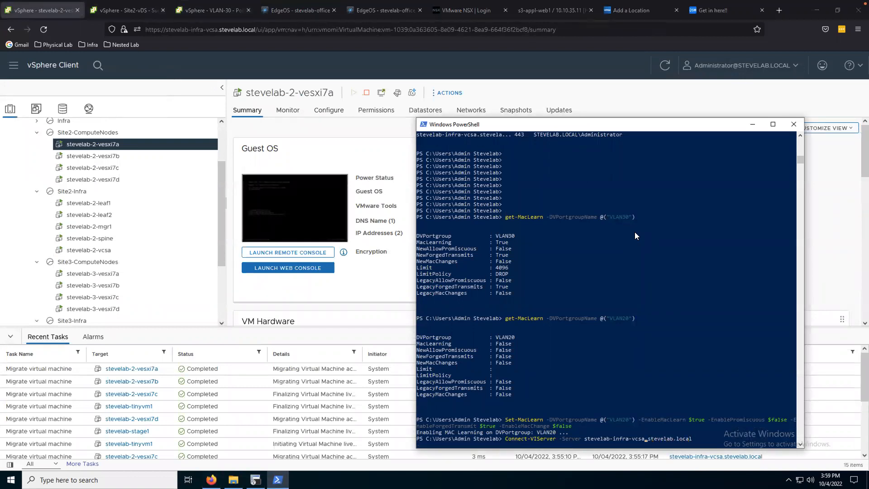
key("BackSpace")
key("BackSpace")
key("BackSpace")
key("BackSpace")
key("BackSpace")
type("2")
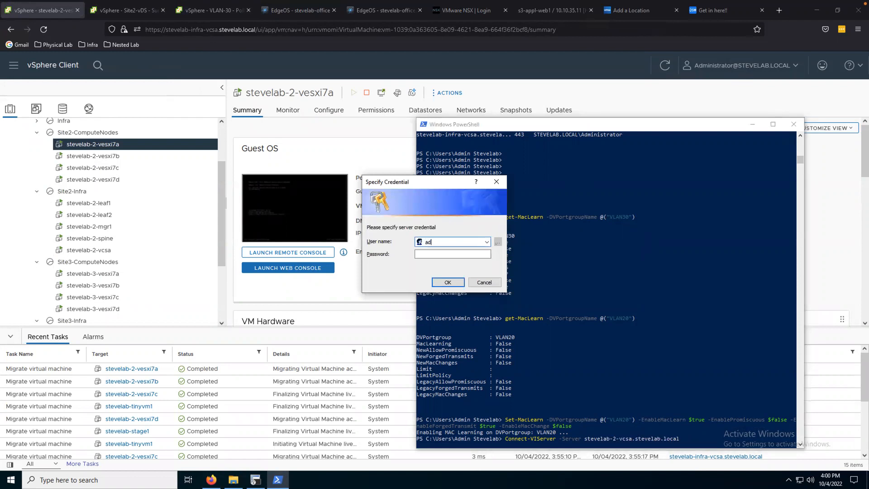
- Enter the vCenter administrator user name and password and submit the credentials
type("administrator@stevel")
type("ab.local")
key("Tab")
type("•••••••••••••")
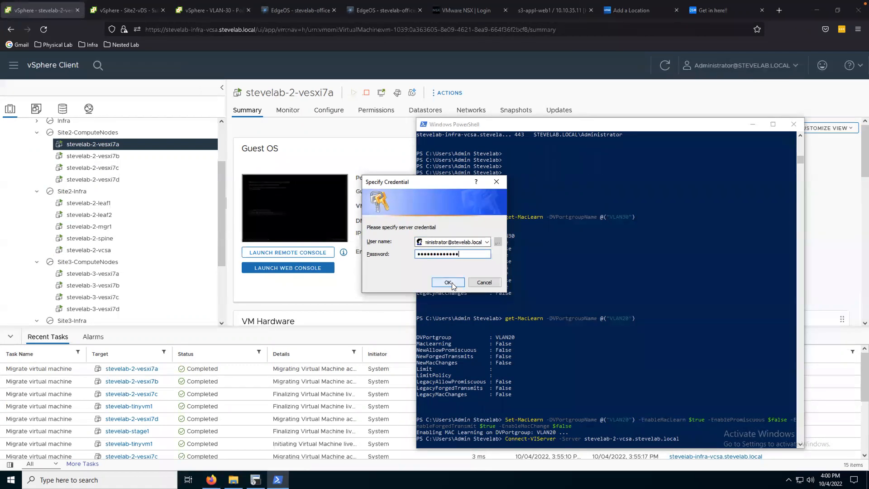
left_click(448, 282)
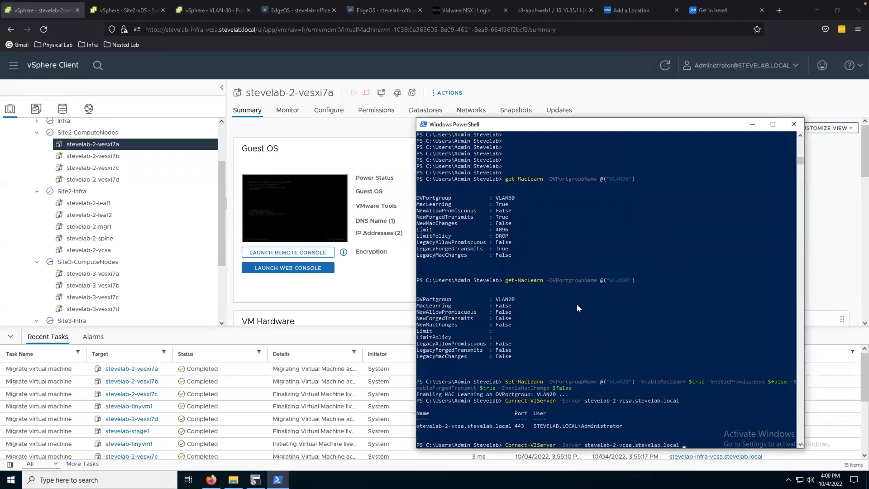
key("Up")
key("Up")
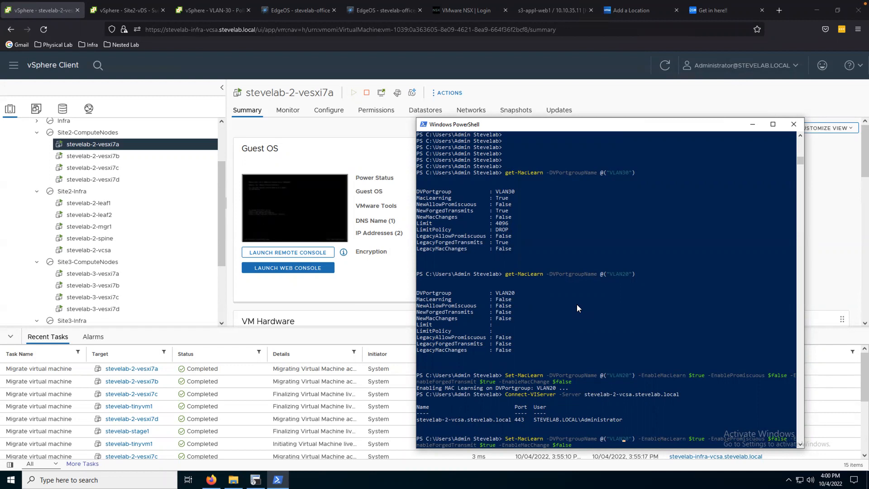
- Run Set-MacLearn against VLAN-20, which errors because the port group isn't found
type("3")
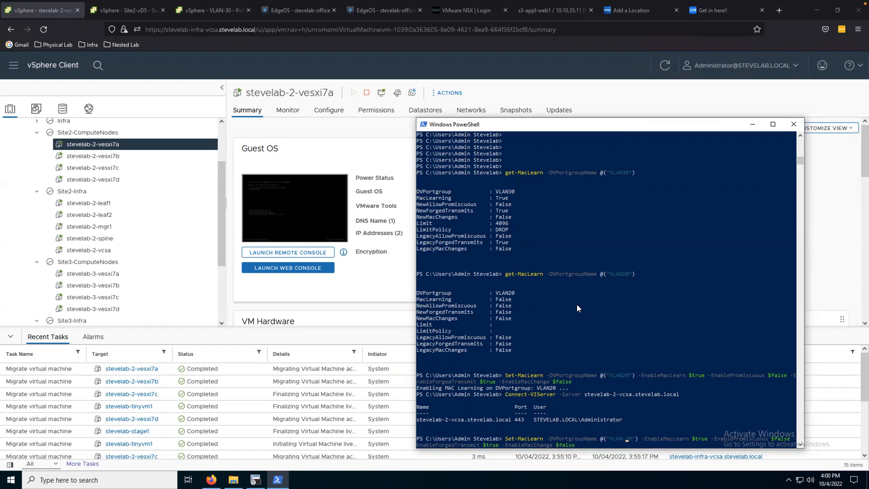
key("Return")
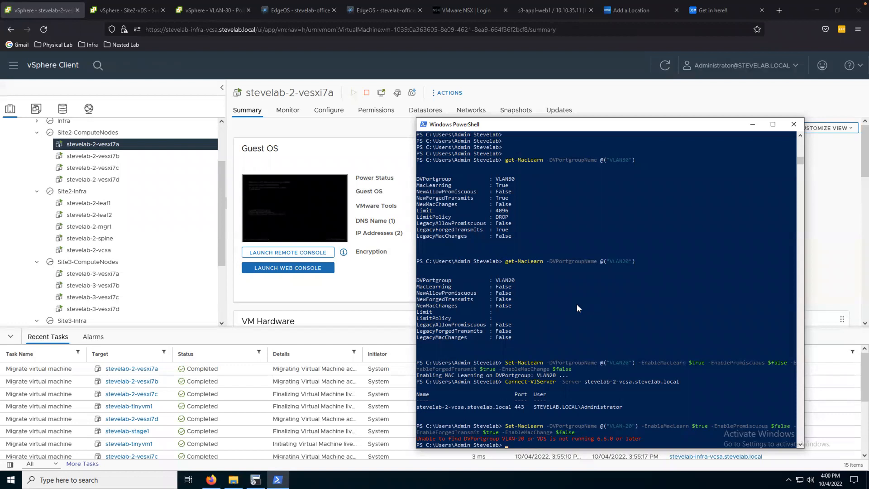
- Finish the Site2-vDS wizard to create VLAN-20 with VLAN ID 20 and open it
left_click(129, 7)
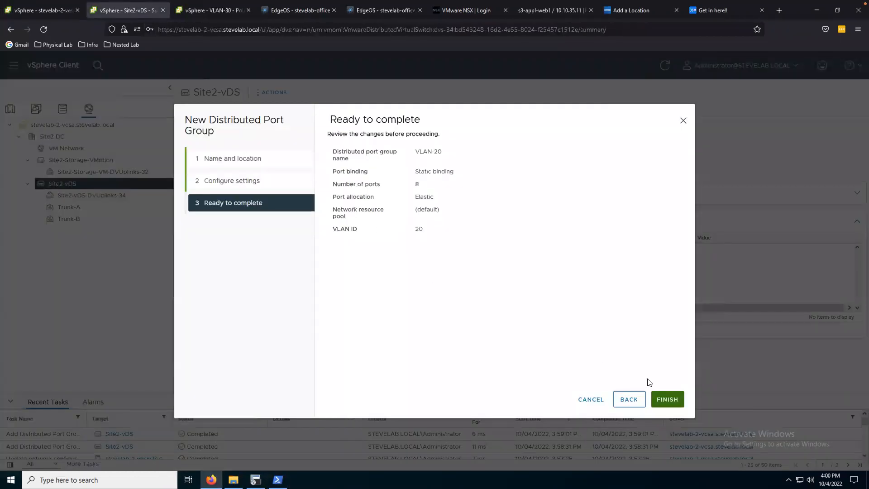
left_click(666, 399)
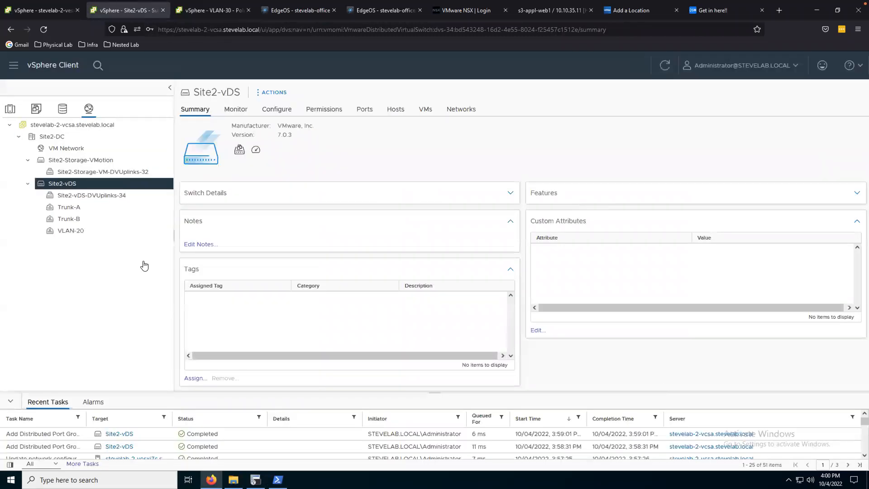
left_click(67, 232)
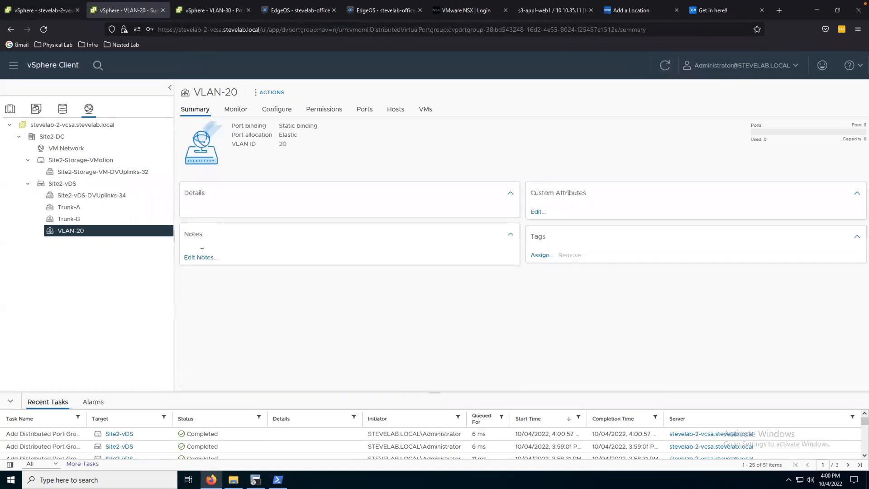
- Rerun Set-MacLearn to enable MAC learning on VLAN-20
left_click(508, 267)
key("Up")
key("Return")
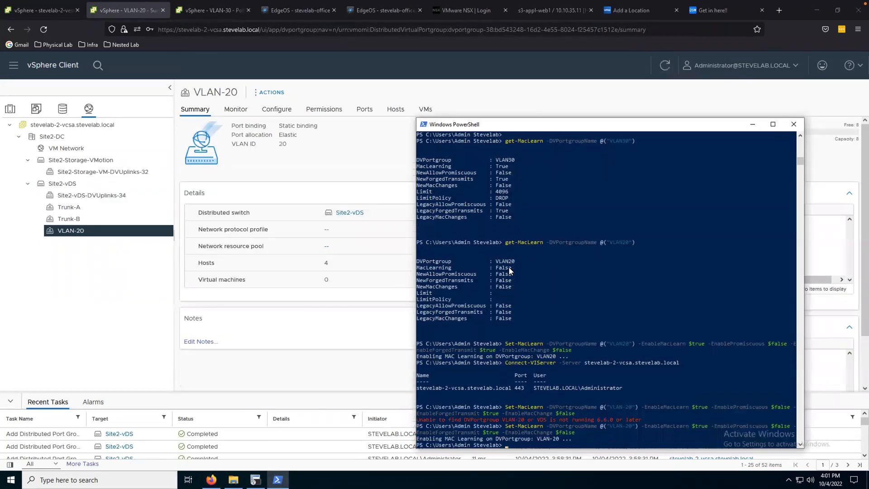
- Confirm with get-MacLearn that VLAN-20 reports MacLearning True, then switch back to Firefox
key("Up")
key("Up")
key("Up")
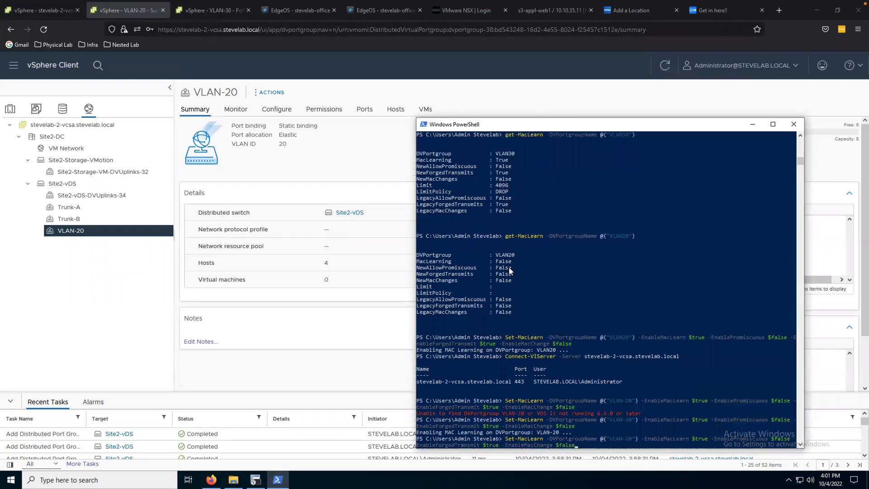
key("Up")
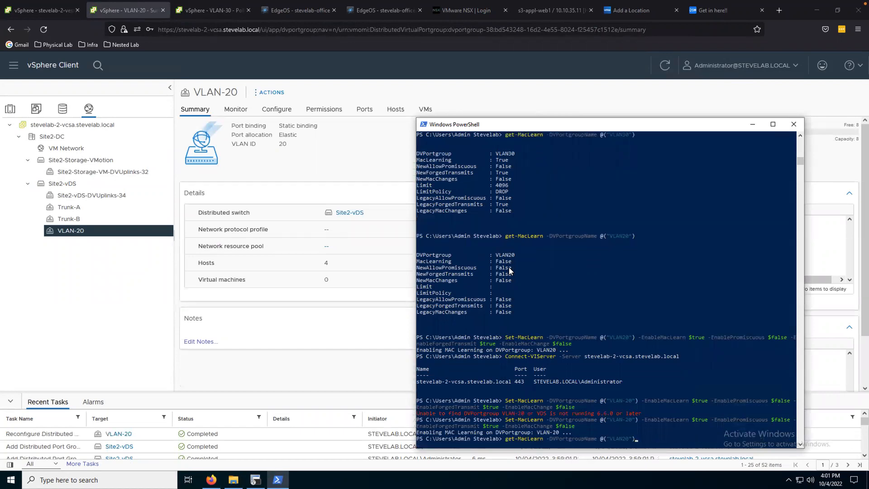
key("Left")
key("Left")
key("Left")
type("-")
key("Return")
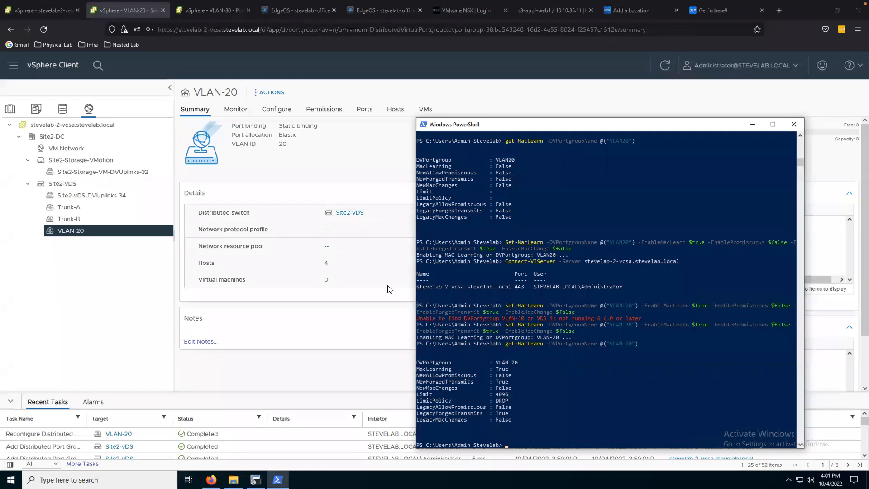
key("alt+Tab")
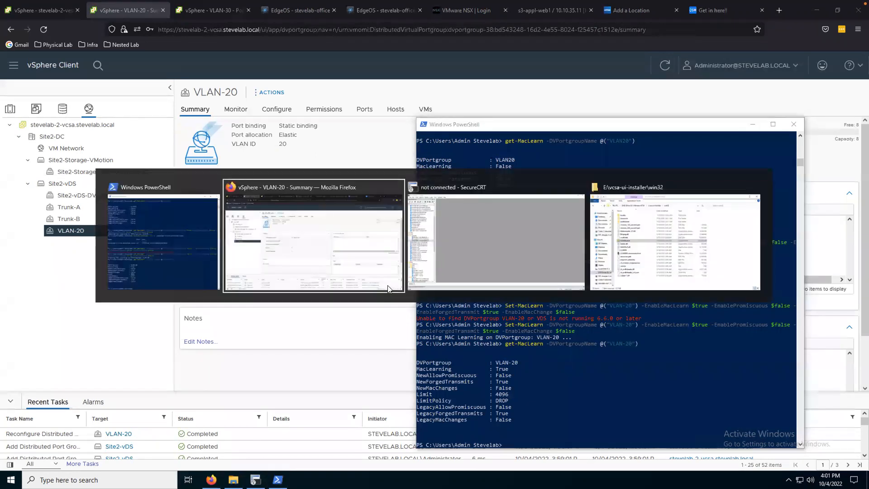
key("alt+Tab")
key("alt+Tab")
key("alt+Tab")
key("alt+Tab")
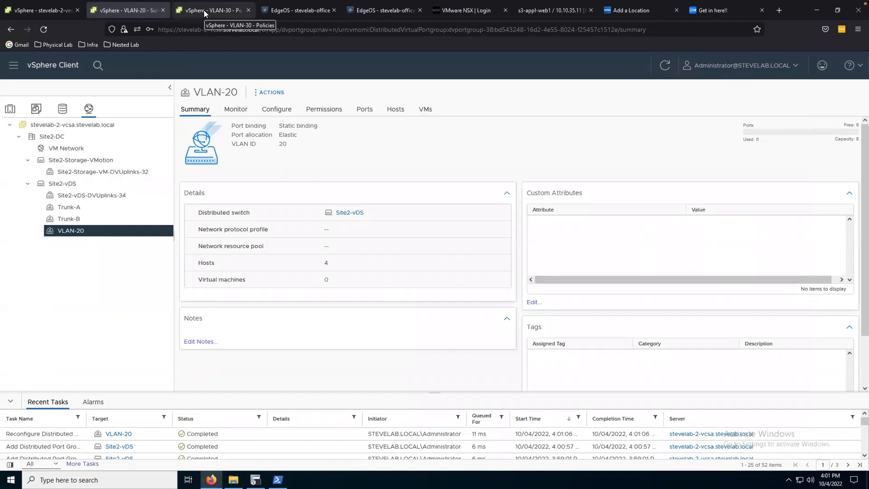
- Start a new distributed port group named VMotion on Site2-Storage-VMotion
right_click(66, 162)
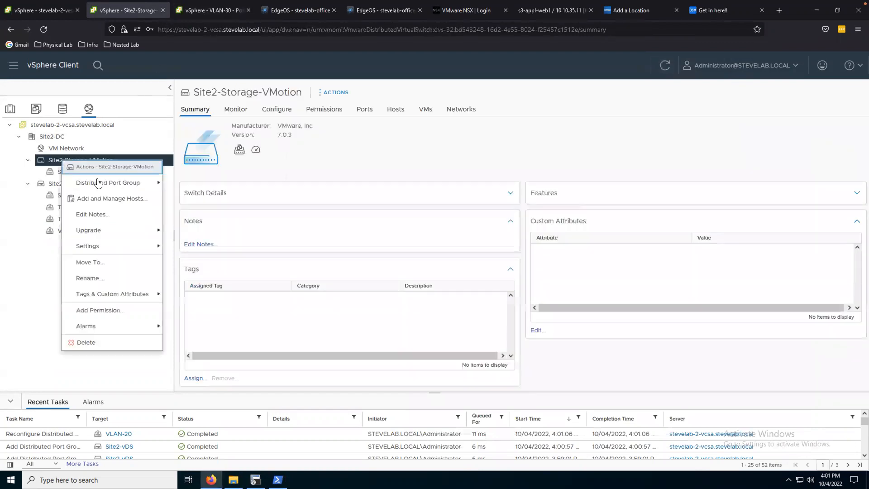
mouse_move(121, 183)
left_click(208, 183)
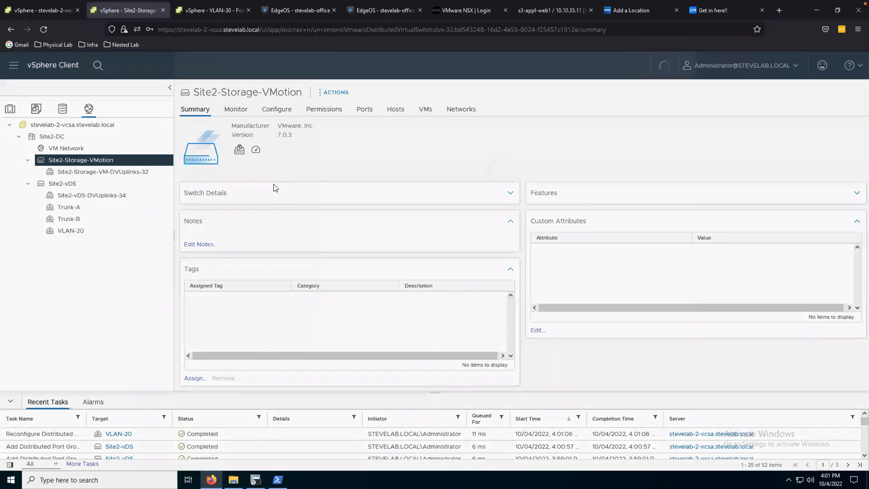
double_click(436, 155)
type("VMotion")
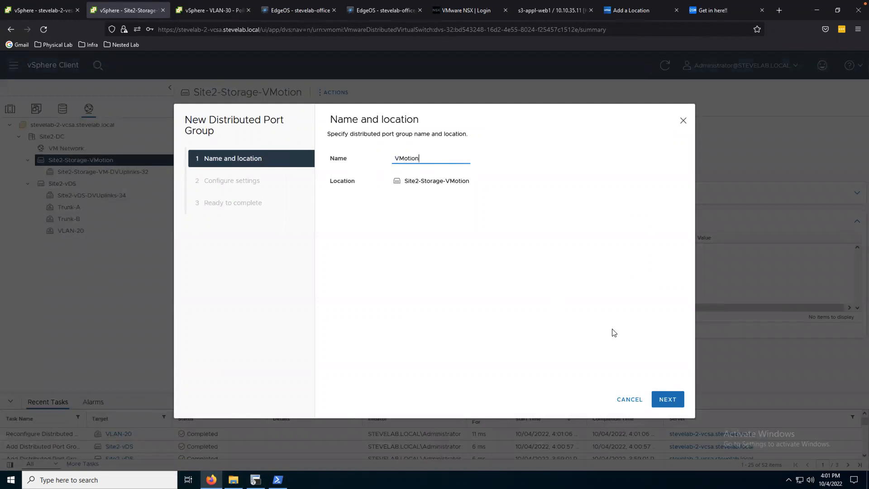
left_click(667, 400)
- Set the VLAN type to VLAN with ID 91 and create the port group
left_click(502, 264)
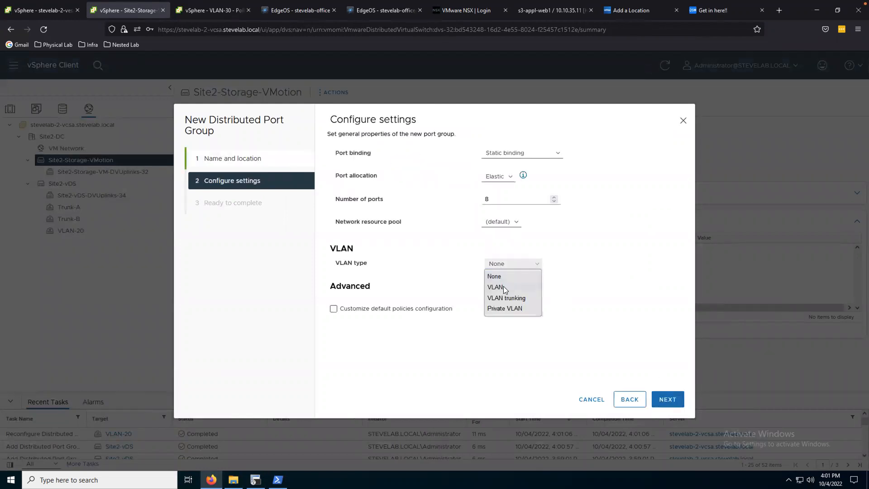
left_click(503, 286)
left_click(501, 286)
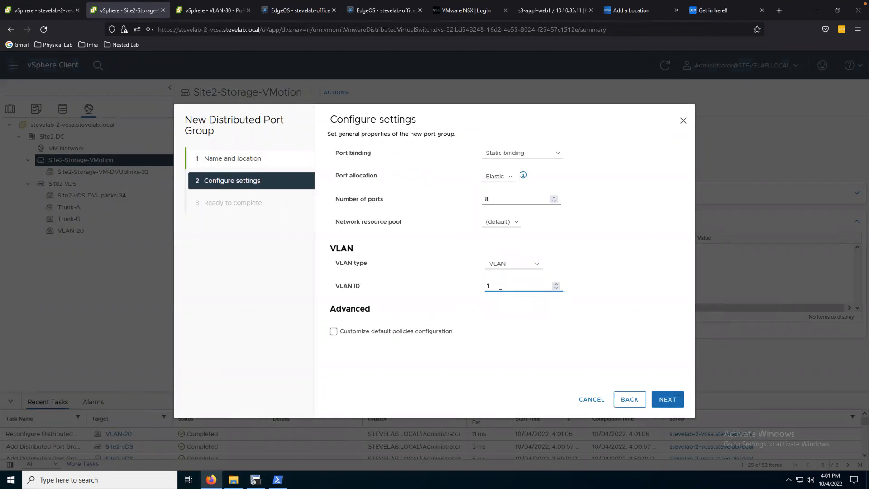
key("ctrl+a")
type("91")
left_click(675, 401)
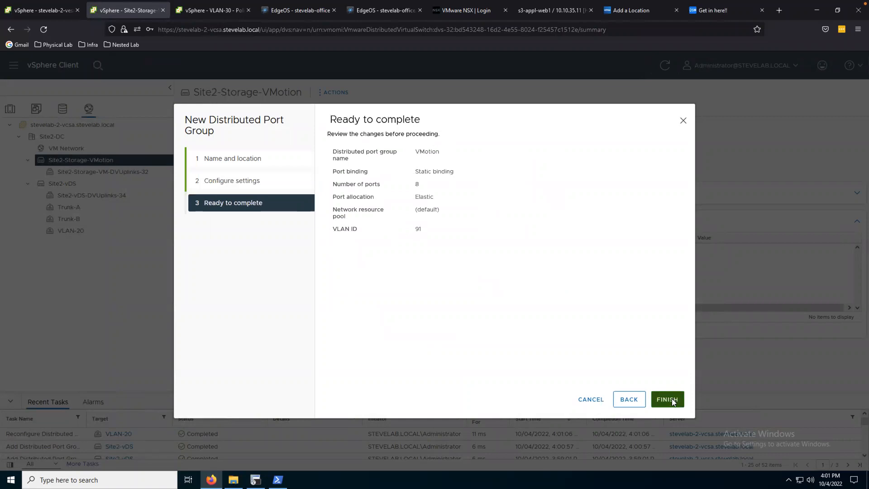
left_click(671, 398)
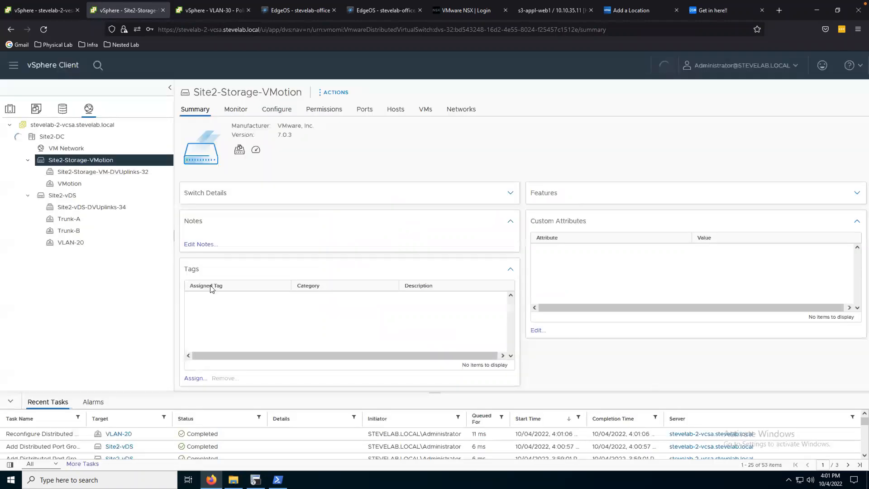
- Open the VMkernel adapters list for host stevelab-2-vesxi7a in Hosts and Clusters
left_click(10, 108)
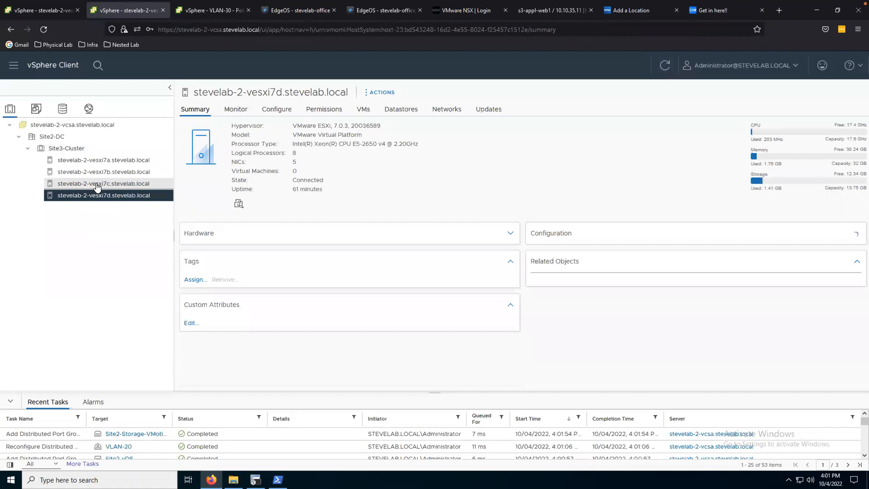
left_click(86, 161)
left_click(285, 110)
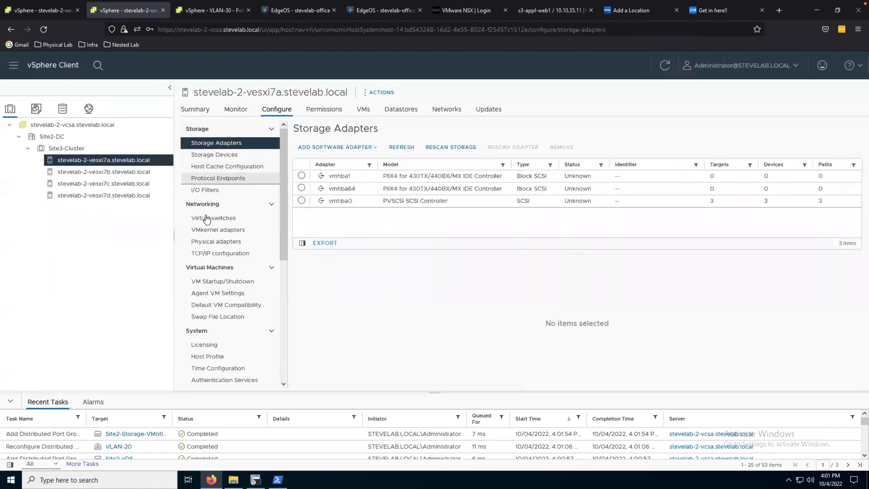
left_click(211, 233)
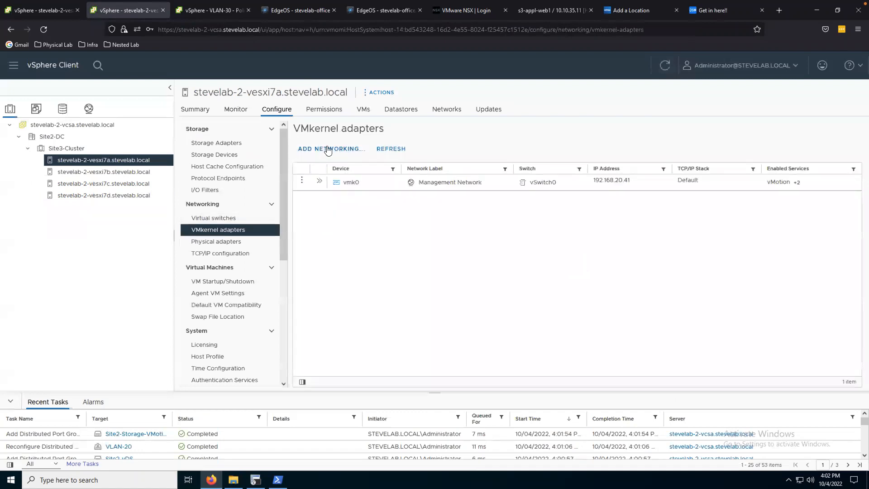
- Start adding a VMkernel adapter with the existing VMotion port group as its network
left_click(328, 150)
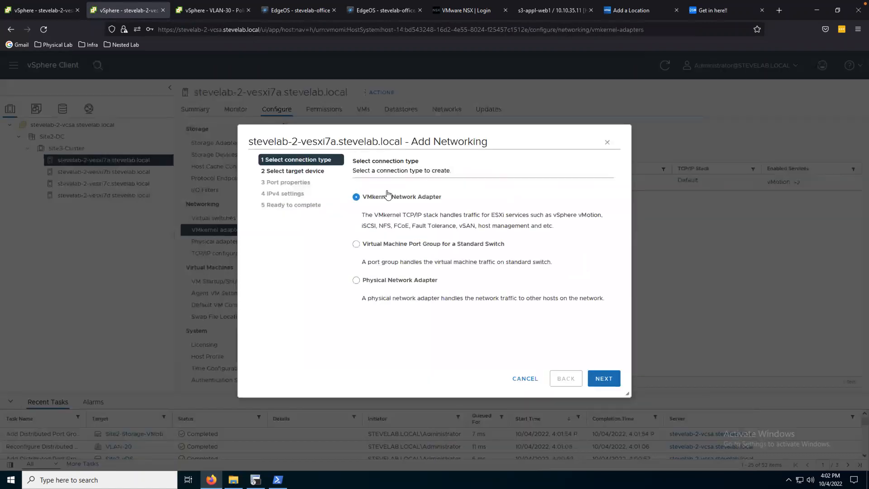
left_click(598, 377)
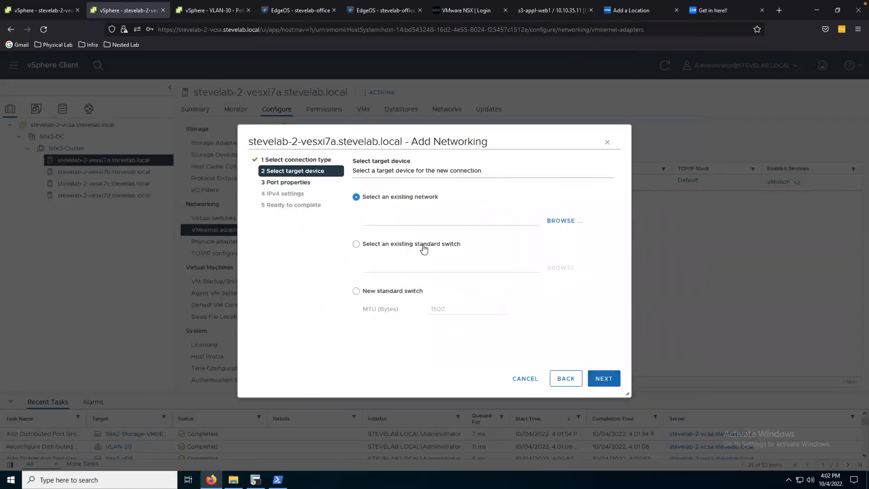
left_click(564, 222)
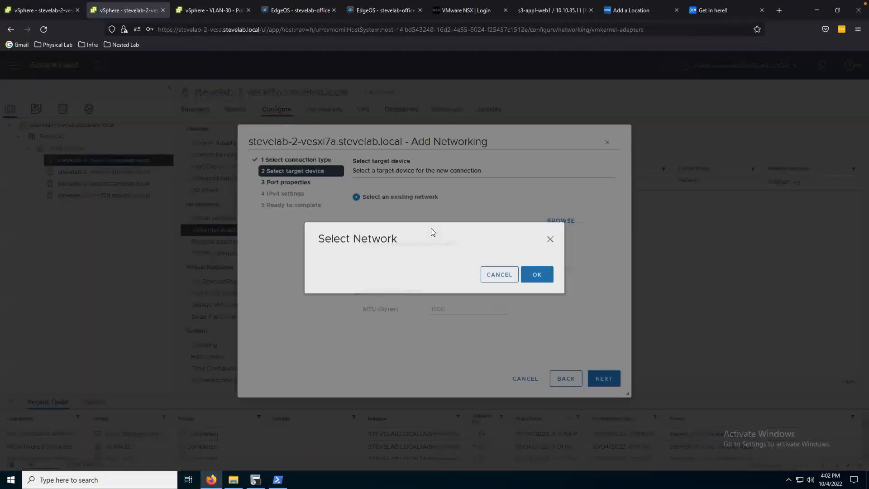
left_click(343, 261)
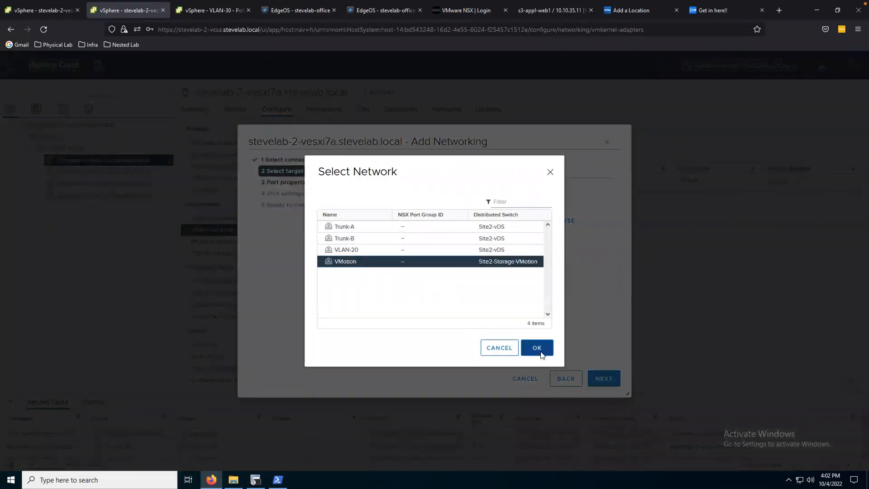
left_click(538, 350)
left_click(602, 380)
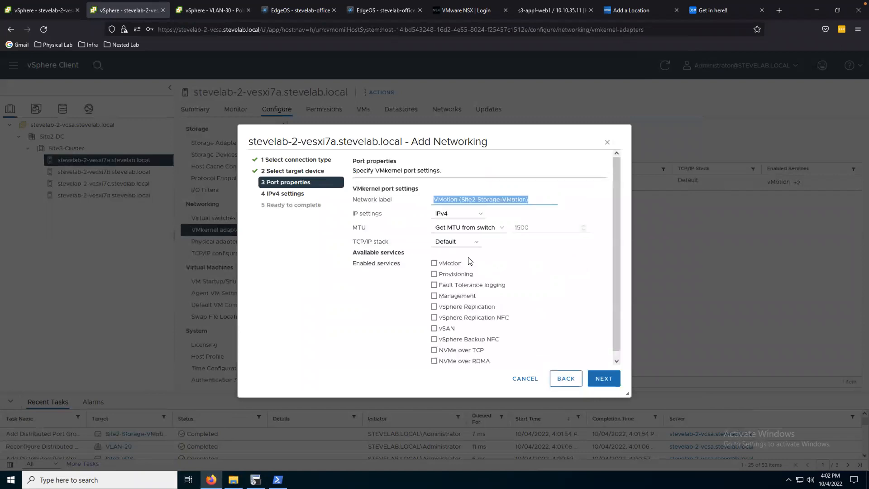
- Put the adapter on the vMotion TCP/IP stack with automatic IPv4 and finish creating it
left_click(441, 242)
left_click(446, 277)
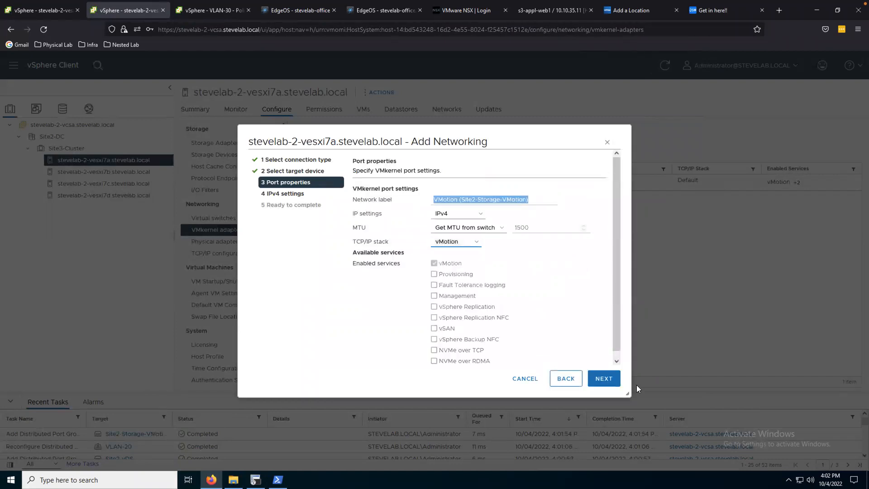
left_click(601, 380)
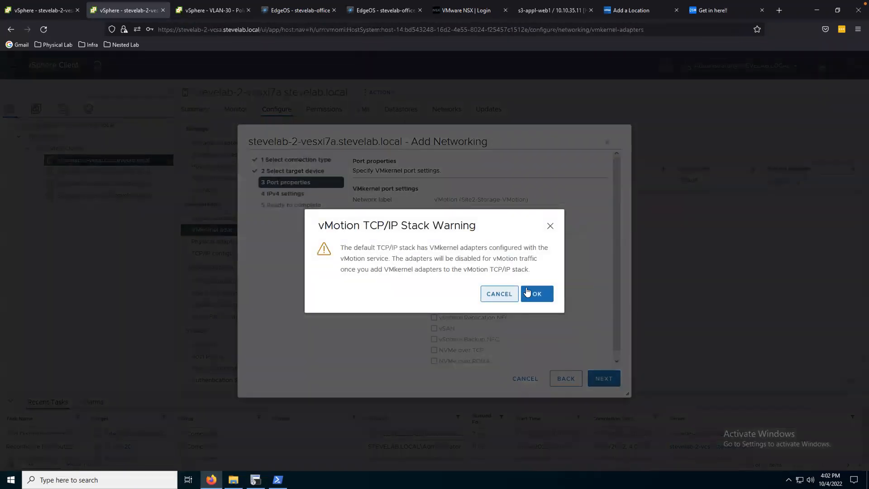
left_click(530, 294)
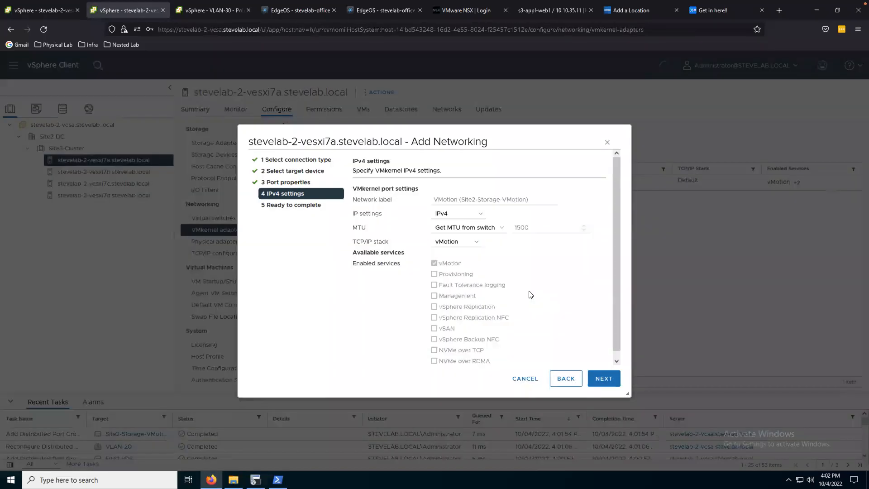
left_click(607, 380)
left_click(607, 379)
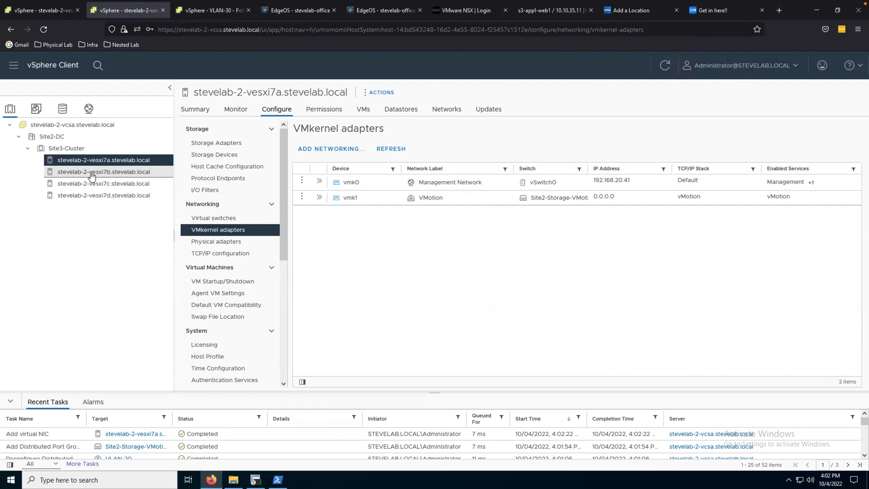
- Run get-MacLearn for the VMotion port group, which reports MacLearning False
left_click(277, 479)
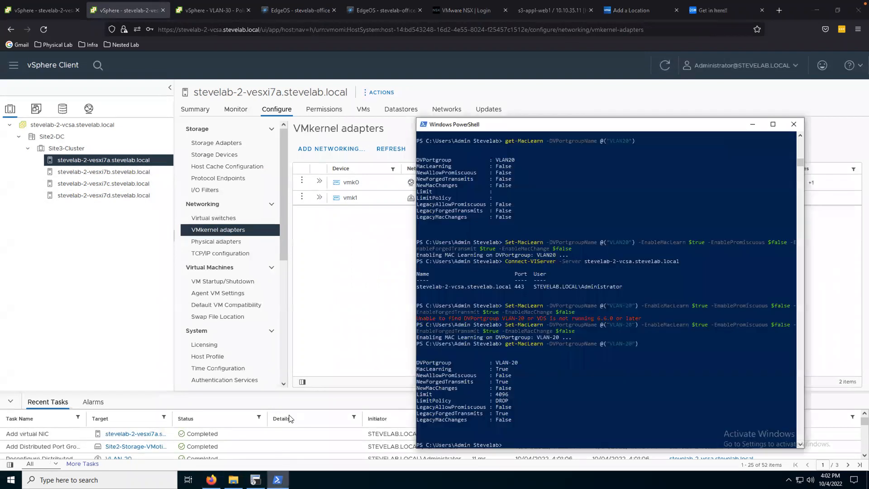
key("Up")
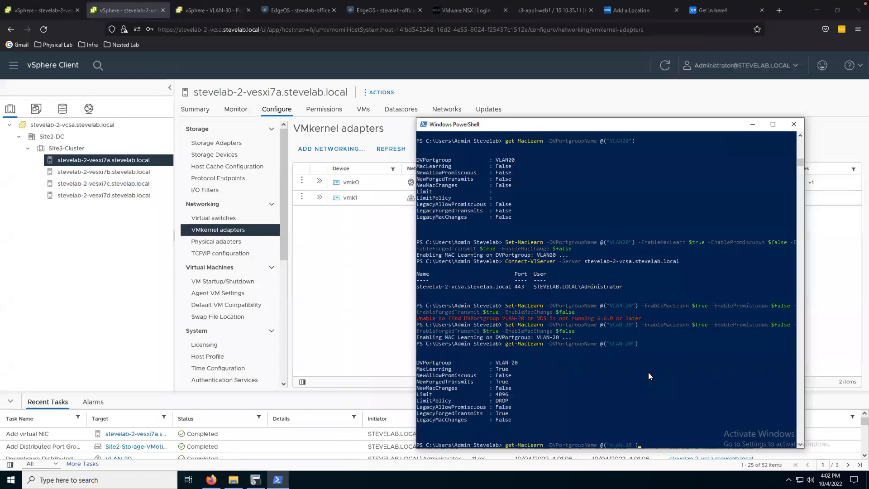
key("Left")
key("Left")
key("BackSpace")
key("BackSpace")
key("BackSpace")
key("BackSpace")
key("BackSpace")
key("BackSpace")
key("BackSpace")
type("VMotion")
key("Return")
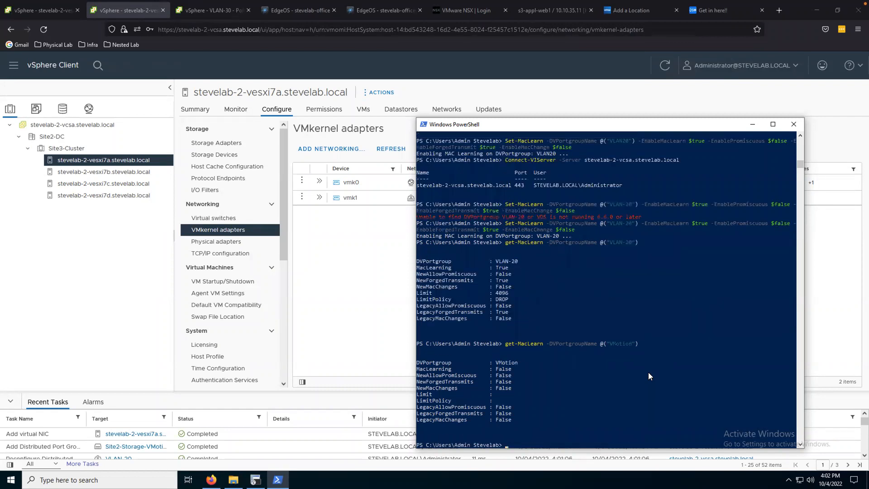
- Retry get-MacLearn with port group names VMotion-A and VMotiona; both return not-found errors
key("Up")
key("Left")
key("Left")
key("BackSpace")
type("n-A")
key("Return")
key("Up")
key("Left")
key("Left")
key("BackSpace")
key("BackSpace")
type("a")
key("Return")
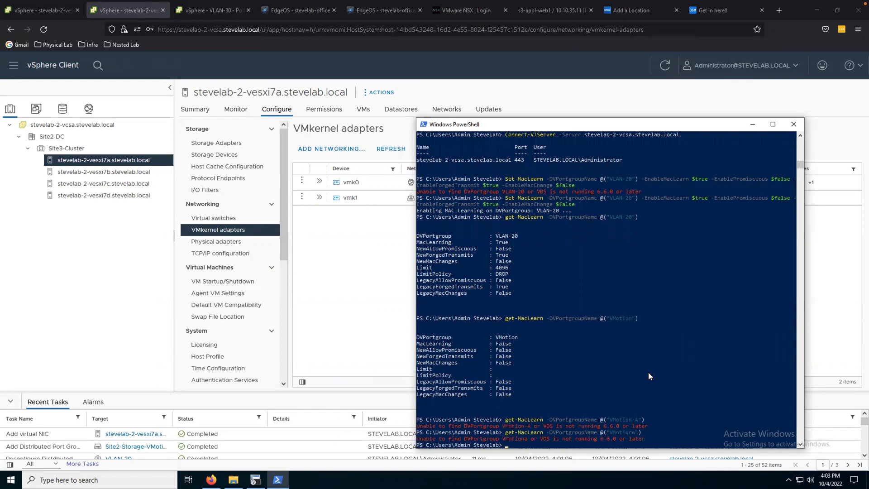
- Glance at vesxi7a's VMkernel adapters in vSphere, then return to PowerShell
left_click(47, 7)
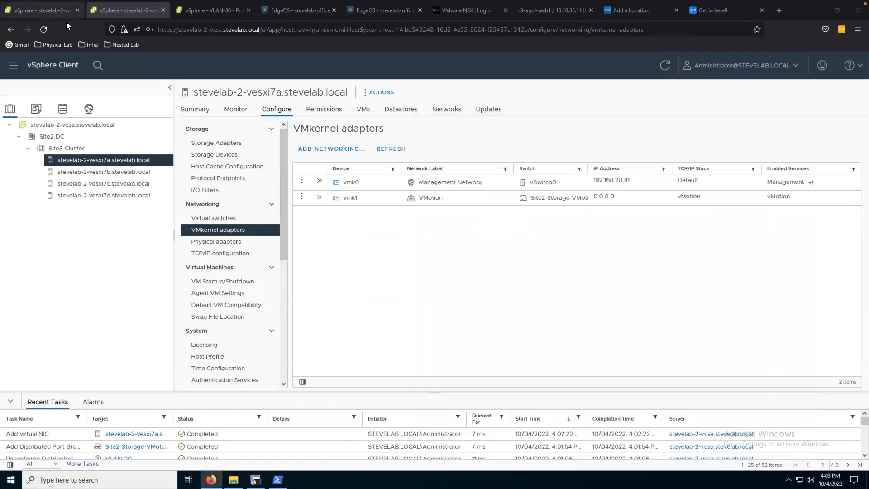
left_click(89, 108)
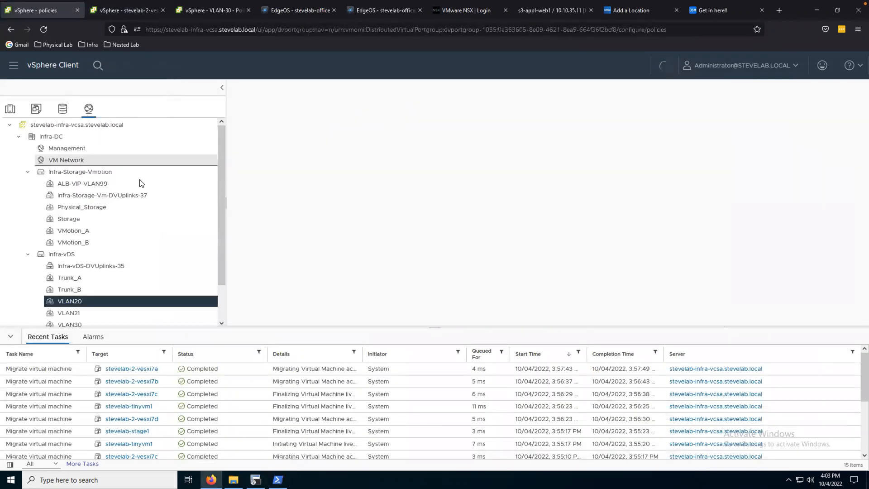
left_click(141, 11)
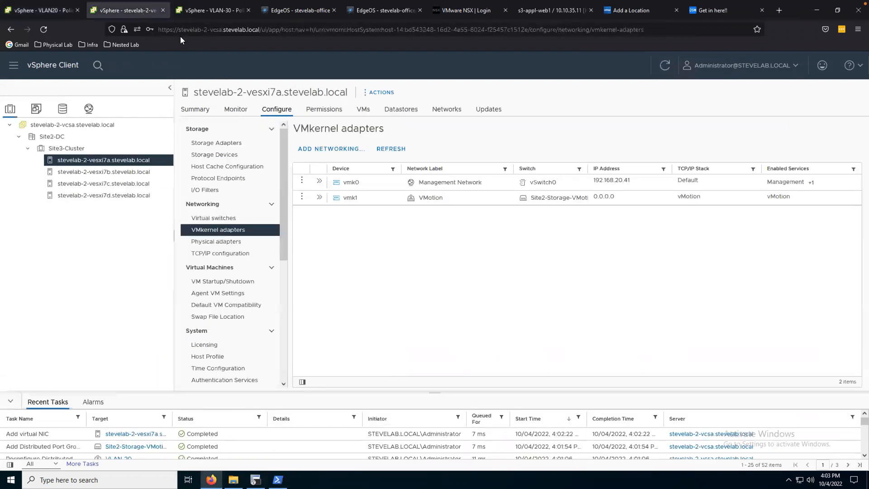
key("alt+Tab")
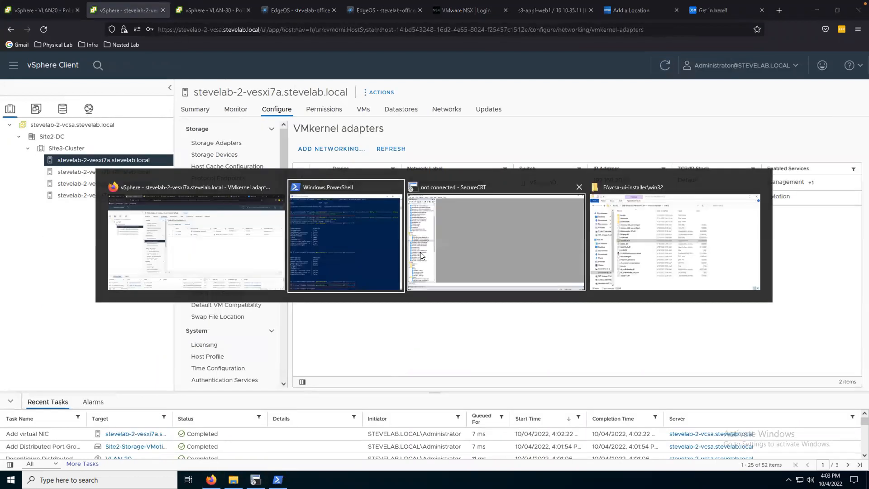
- Query MAC learning for the VMotion_A port group, confirming it is enabled
key("Up")
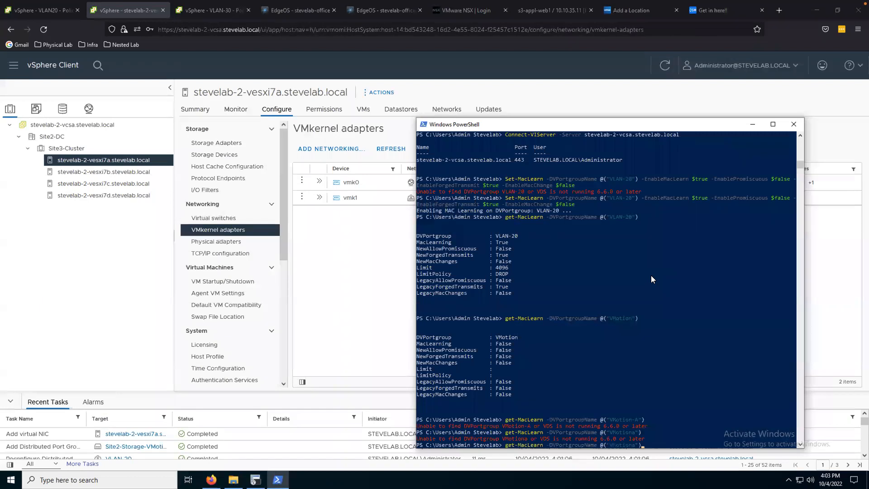
key("BackSpace")
type("_A")
key("Return")
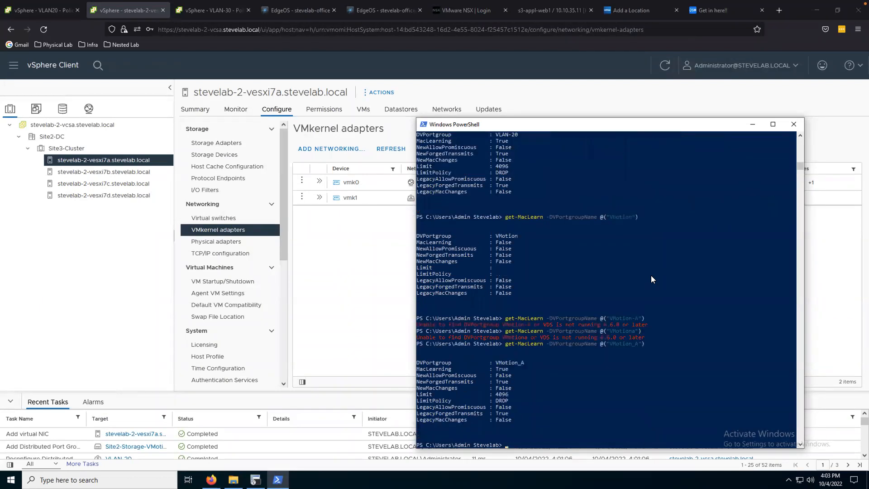
- Rerun Set-MacLearn with VLAN-20 replaced by VMotion to enable MAC learning there
key("Up")
key("Up")
key("Up")
key("Up")
key("Up")
key("Up")
key("Up")
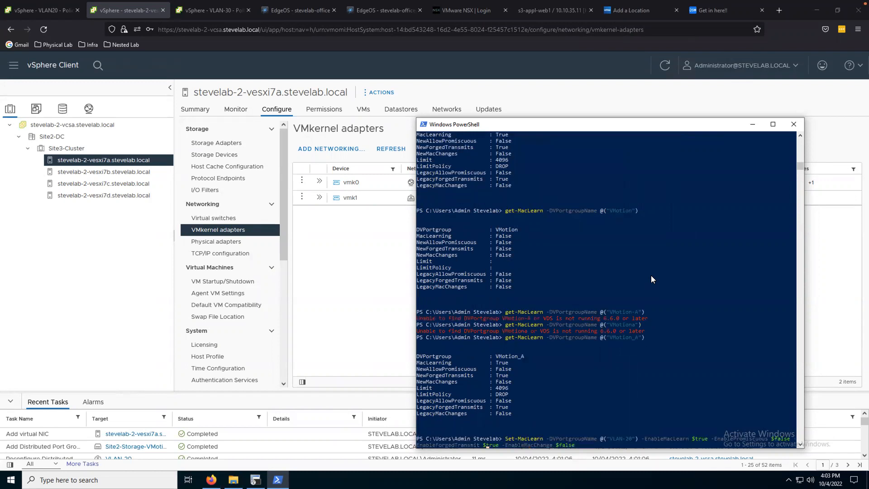
key("Left")
key("Left")
key("Left")
key("Left")
key("Left")
key("Left")
key("Left")
key("Left")
key("Left")
key("Left")
key("Left")
key("BackSpace")
key("BackSpace")
key("BackSpace")
key("BackSpace")
key("BackSpace")
key("BackSpace")
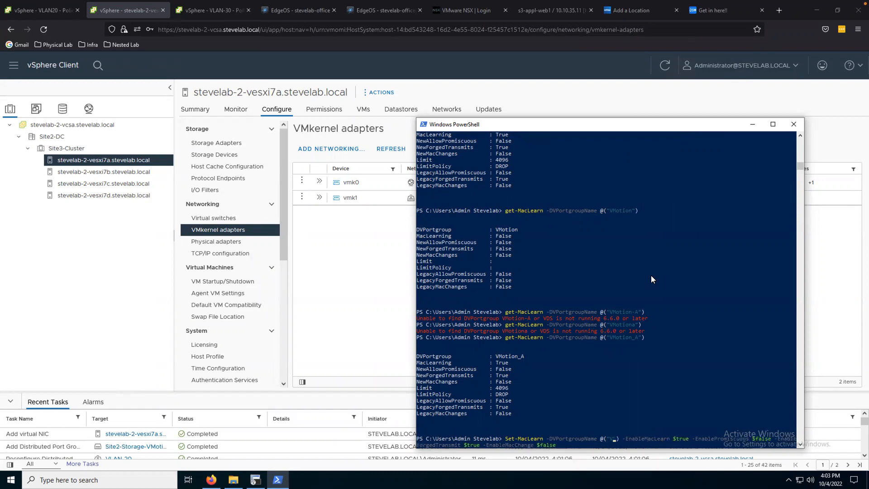
type("Motion")
key("Return")
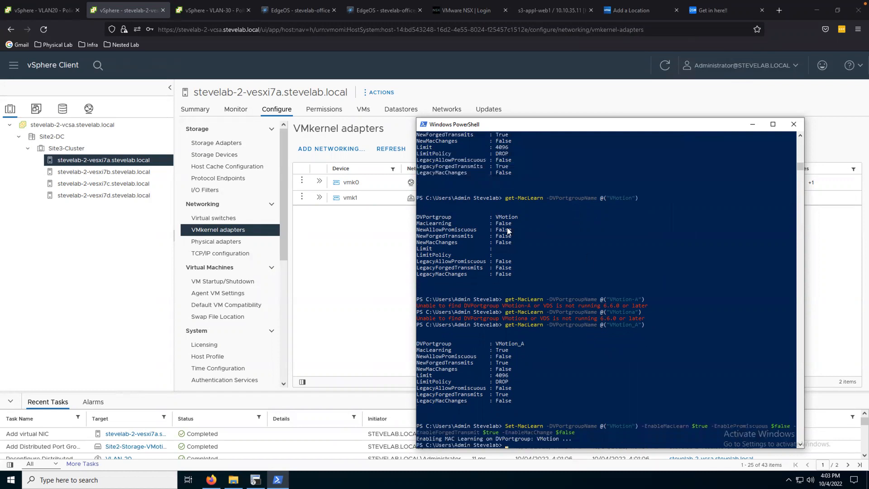
left_click(334, 227)
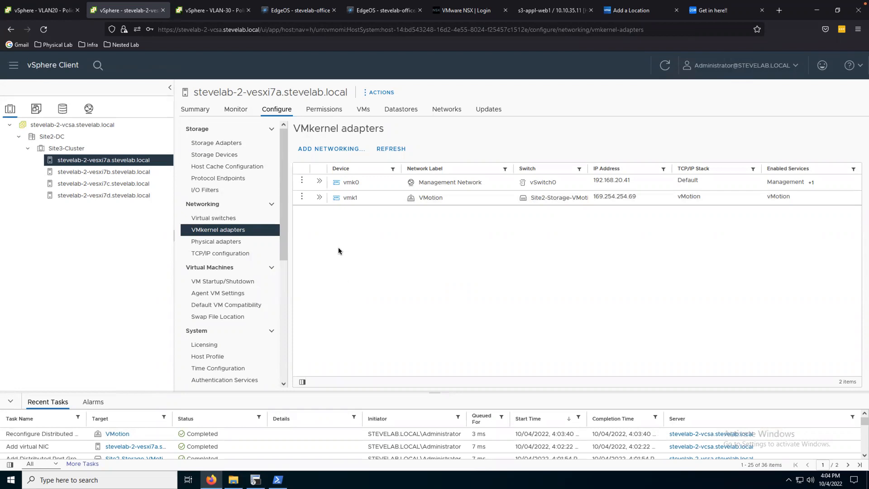
- Bring SecureCRT forward from the taskbar after checking vmk1's 169.254.254.69 address
left_click(256, 480)
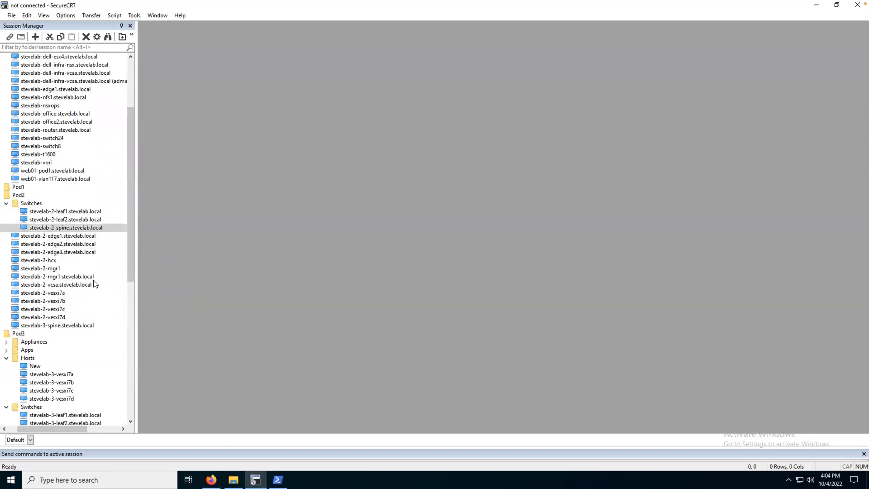
- SSH into stevelab-2-vesxi7a, accept and save its host key, and disable vmk1
double_click(59, 293)
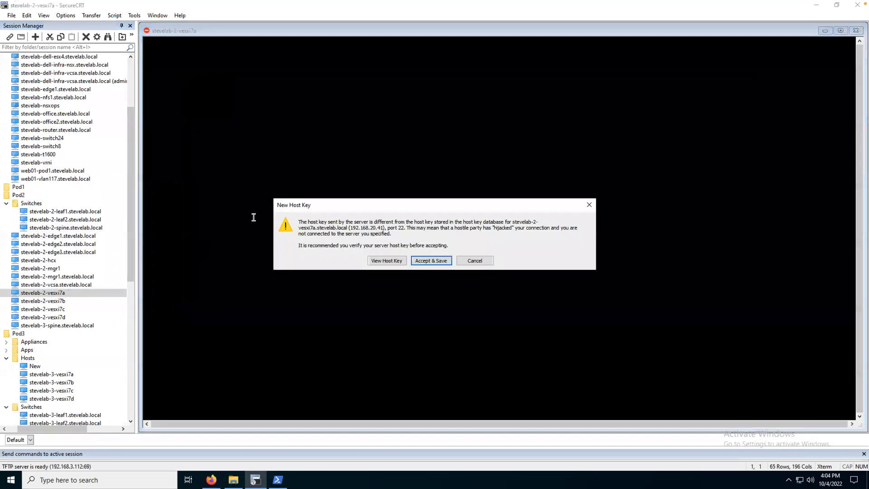
left_click(446, 260)
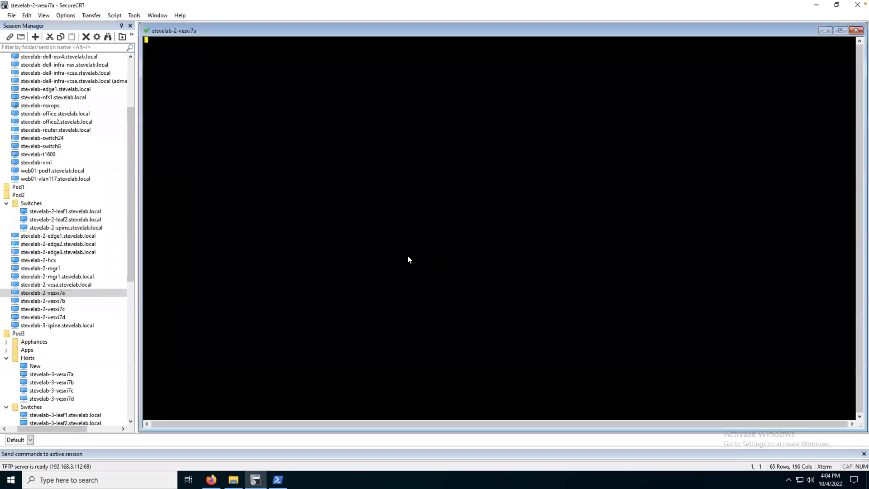
right_click(399, 228)
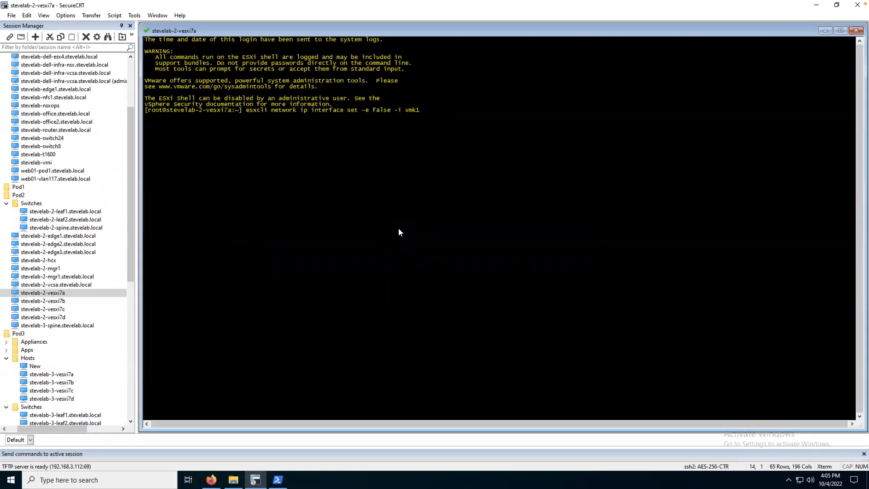
- Attempt to re-enable vmk1 using the invalid value 'enable'
key("Up")
key("BackSpace")
type("1")
key("Left")
key("Left")
key("Left")
key("Left")
key("Left")
key("Left")
key("Left")
key("Left")
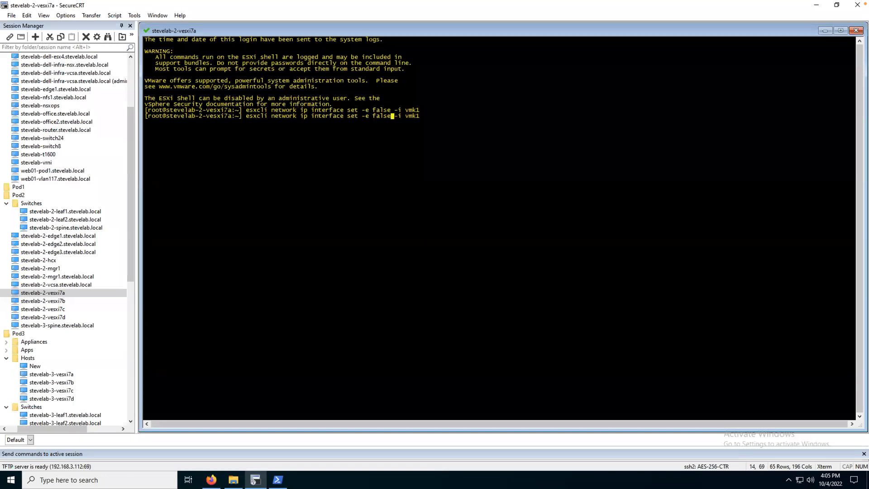
key("BackSpace")
key("BackSpace")
key("BackSpace")
type("enable")
key("Return")
- Dismiss the accidentally opened help list and rerun the vmk1 disable command
key("alt")
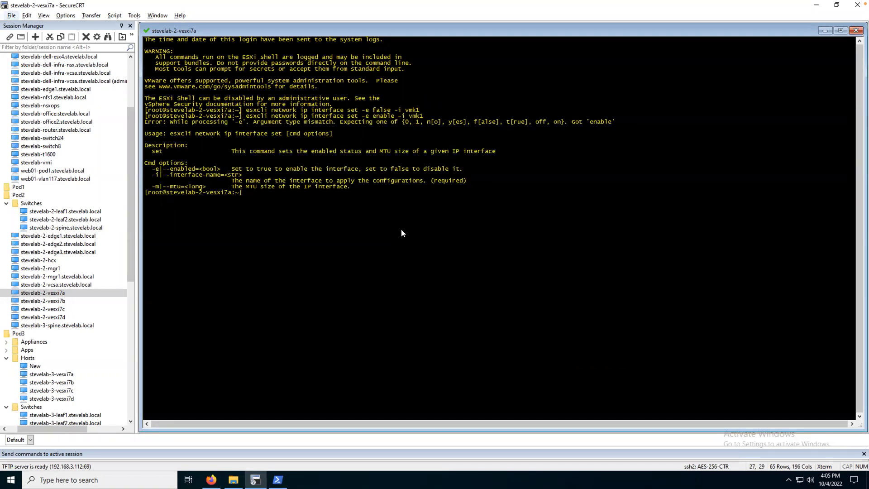
key("Down")
key("Left")
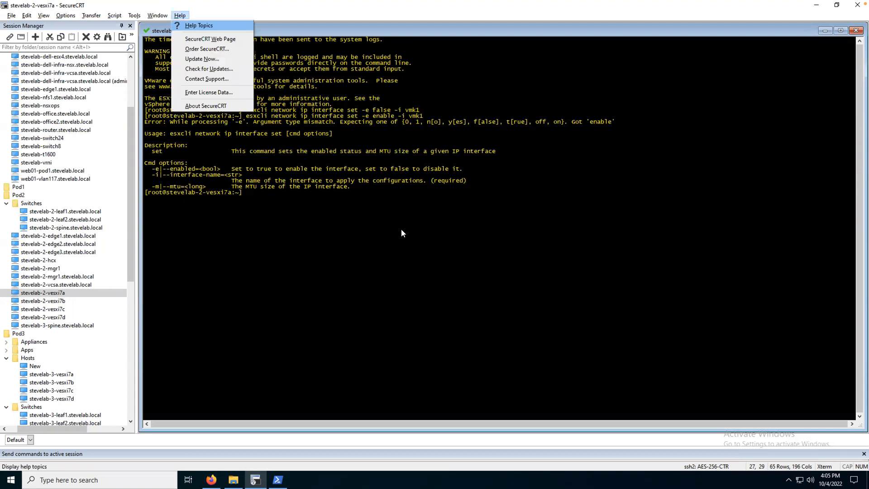
key("Escape")
key("Escape")
key("Up")
key("Up")
key("Return")
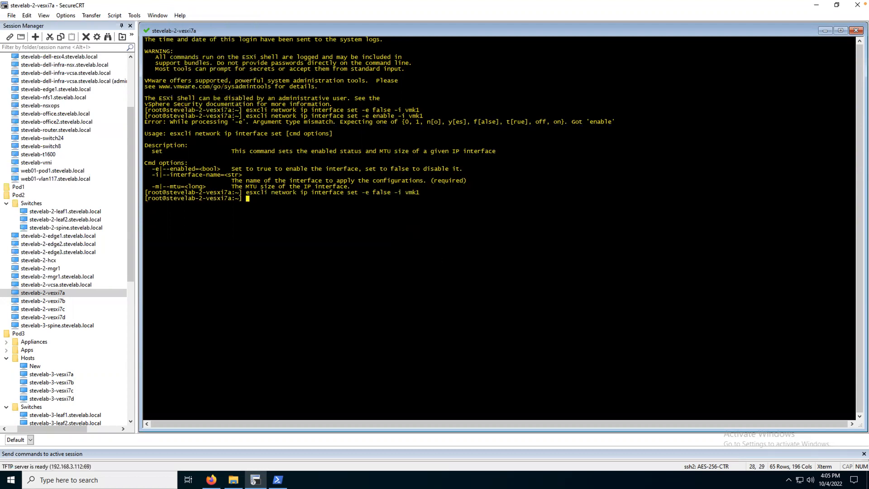
- Re-enable vmk1 with esxcli network ip interface set -e true, then return to vSphere
key("Up")
key("Up")
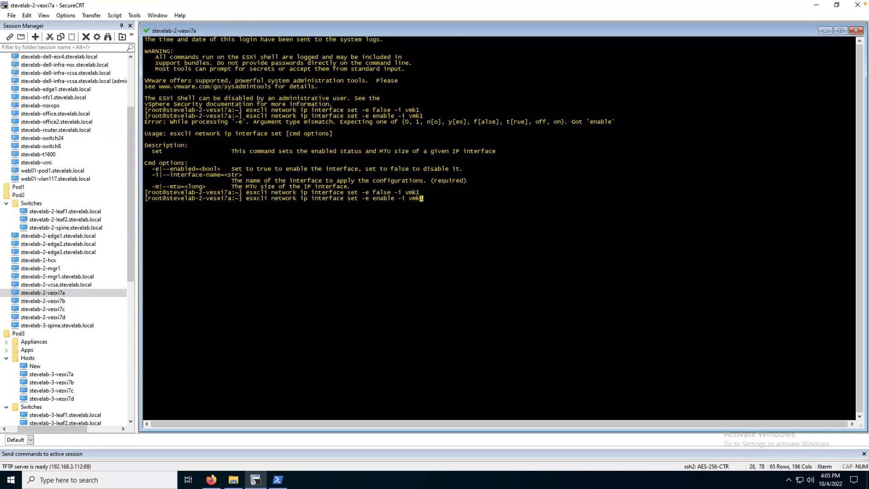
key("Left")
key("Left")
key("Left")
key("Left")
key("Left")
key("Left")
key("BackSpace")
key("BackSpace")
key("BackSpace")
key("BackSpace")
key("BackSpace")
key("BackSpace")
type("true")
key("Return")
key("alt+Tab")
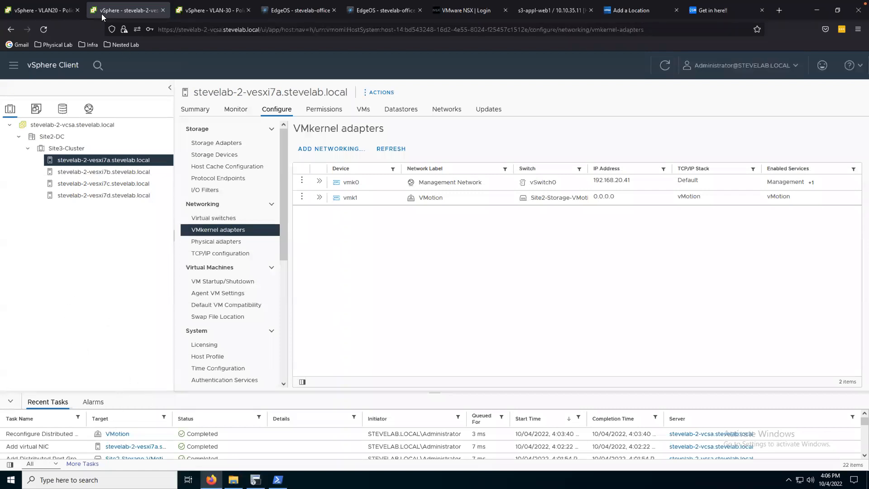
- Recheck vesxi7a's VMkernel adapters on the Site2 vCenter, then show VLAN-30 port group policies
left_click(210, 10)
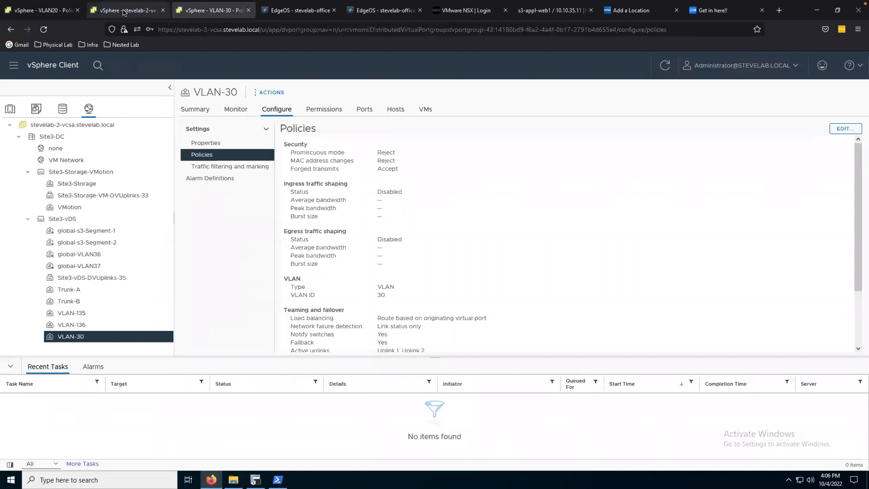
left_click(123, 10)
left_click(89, 108)
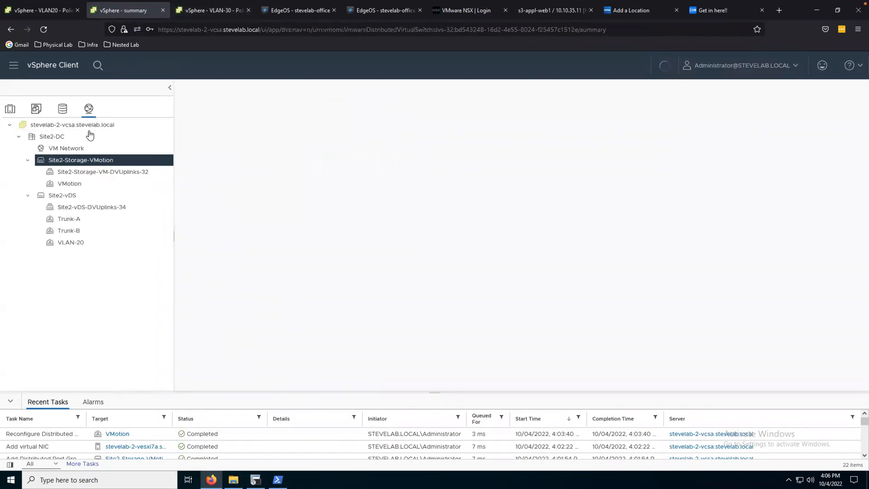
left_click(11, 107)
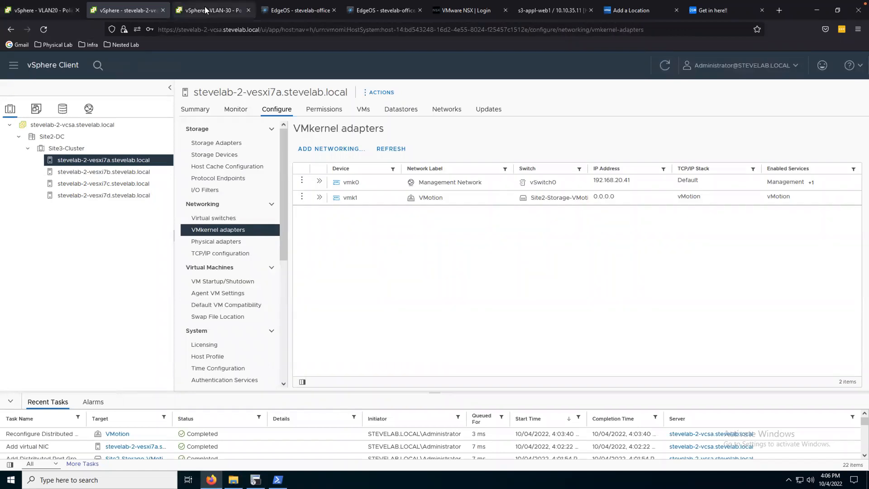
left_click(206, 10)
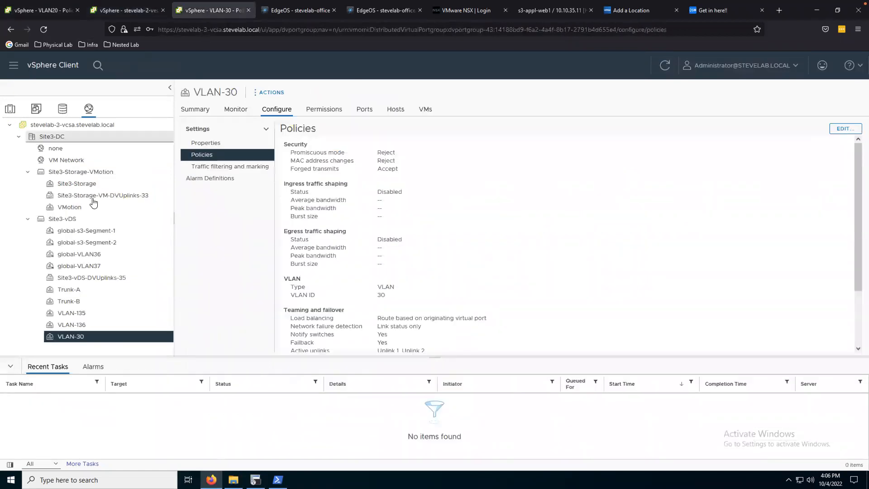